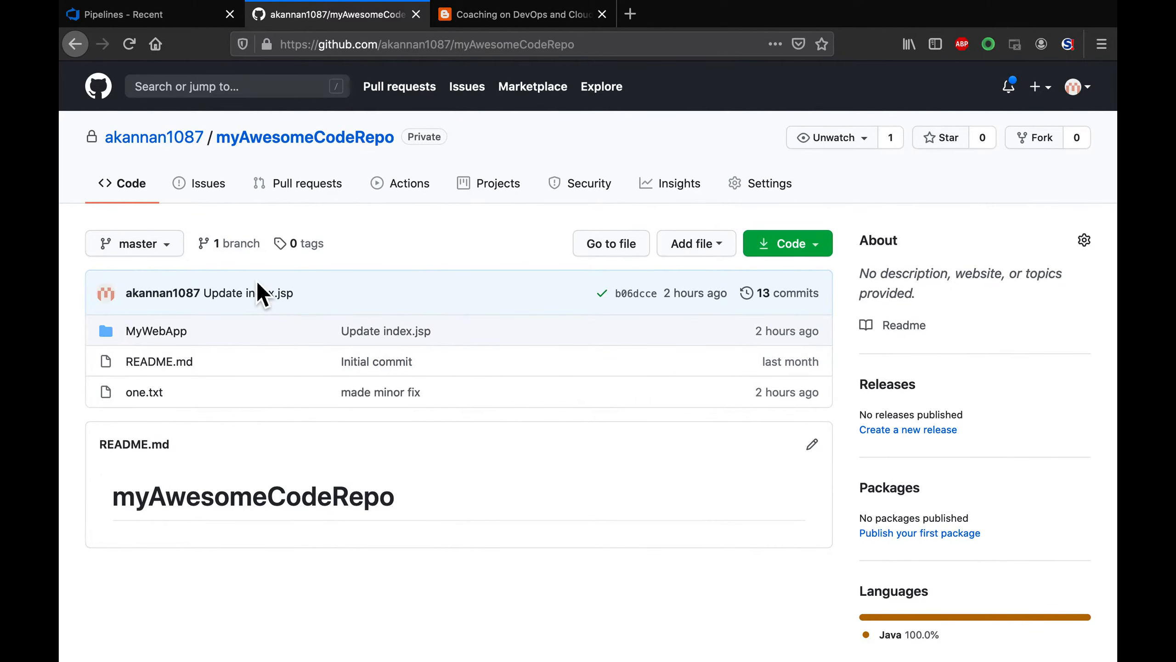
# Step: Examine the CICD Azure migration diagram and the blog guide on creating a WebApp and pipelines in Azure DevOps
pyautogui.click(471, 23)
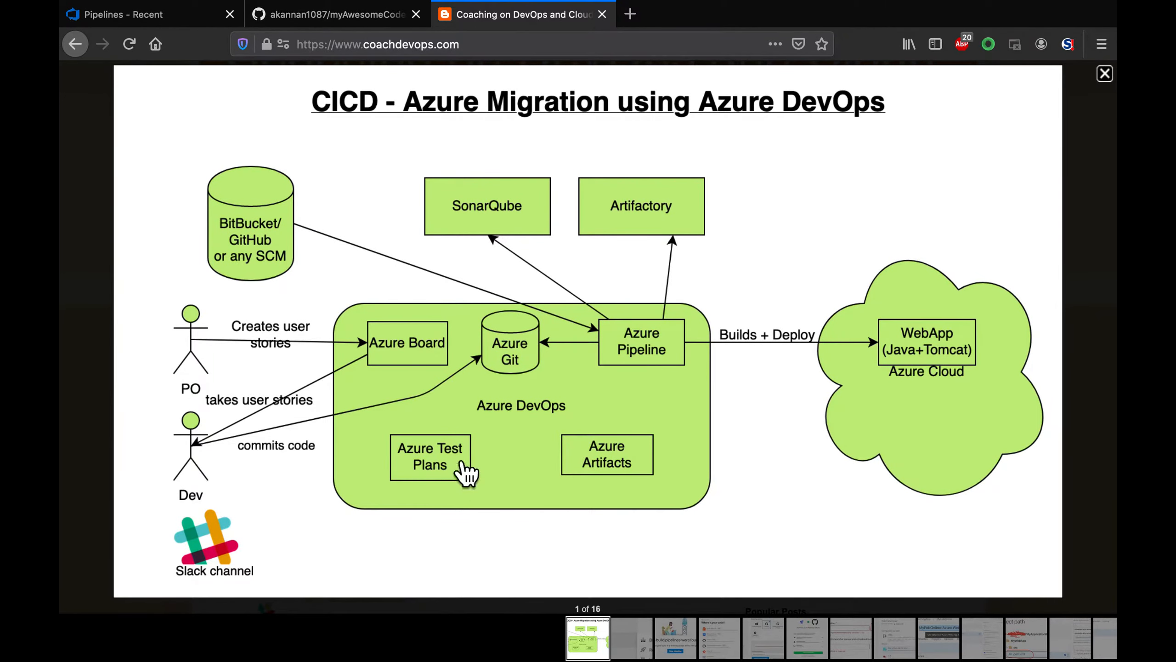
pyautogui.click(1104, 73)
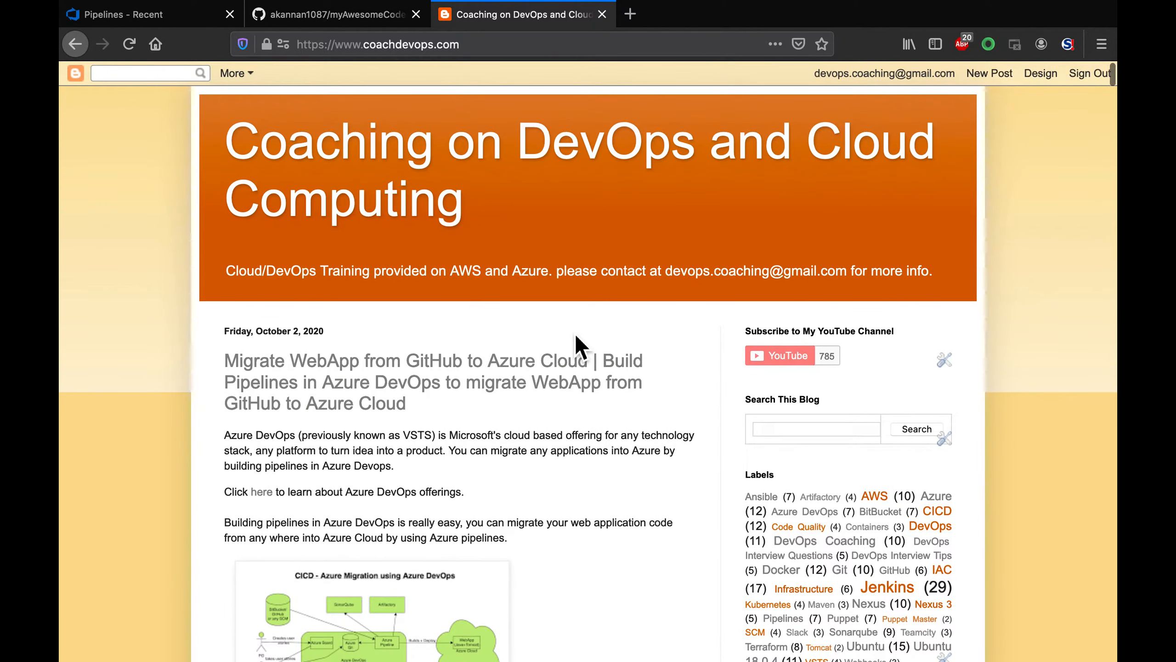
pyautogui.scroll(-4, 576, 343)
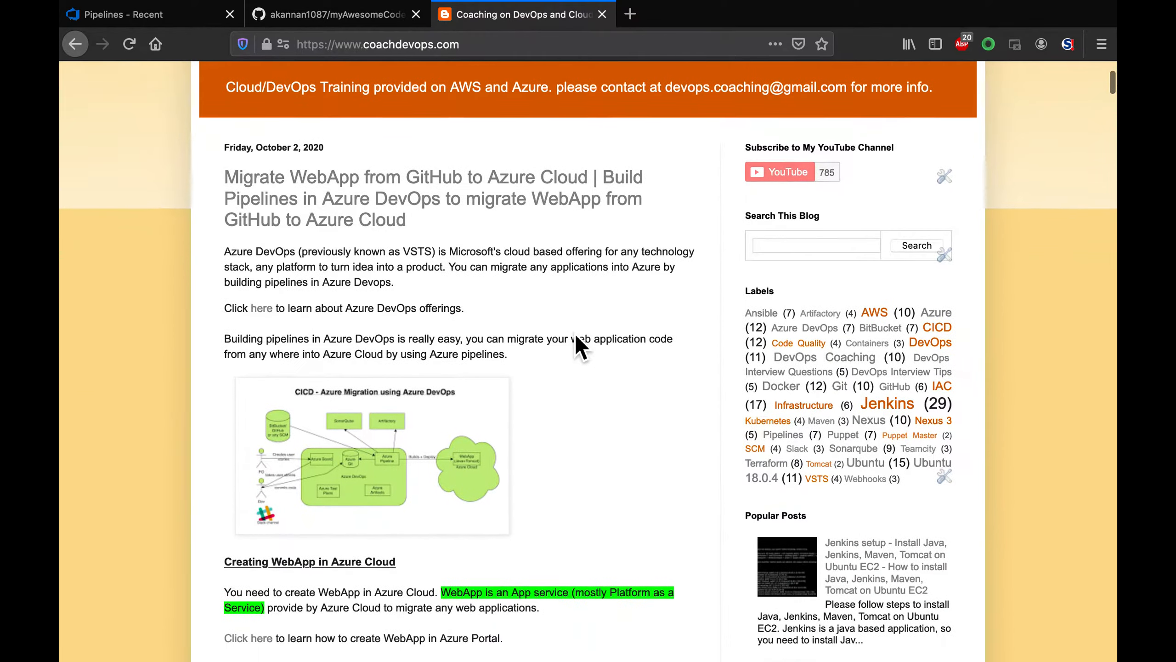
pyautogui.scroll(-12, 577, 343)
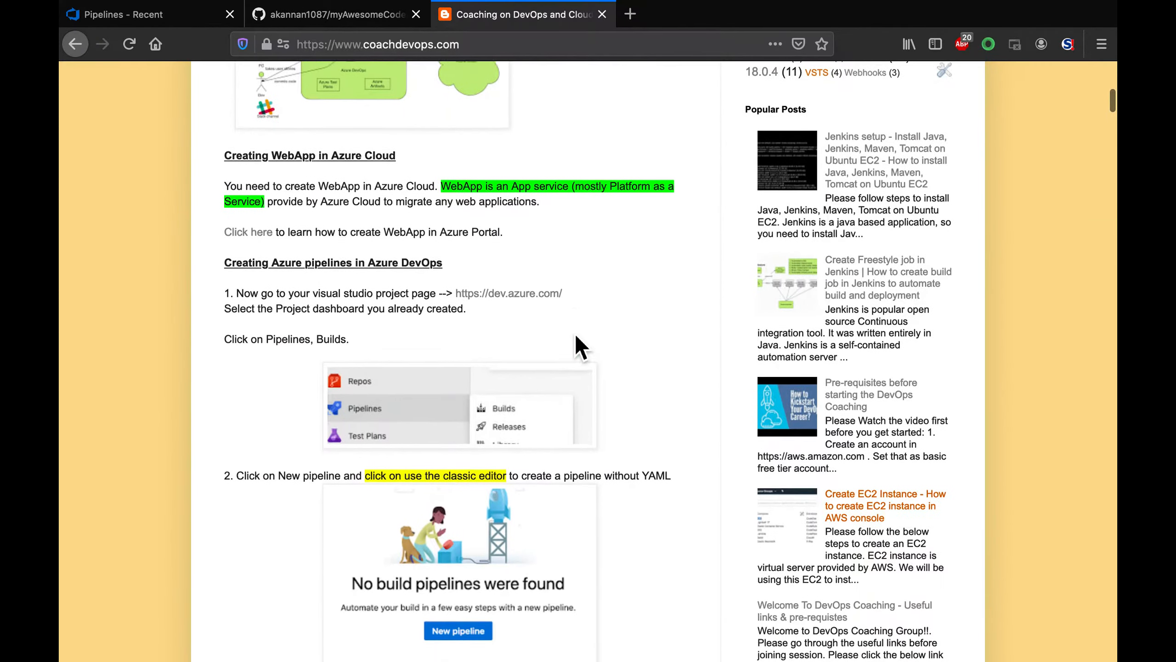
pyautogui.scroll(-10, 586, 352)
pyautogui.scroll(20, 586, 352)
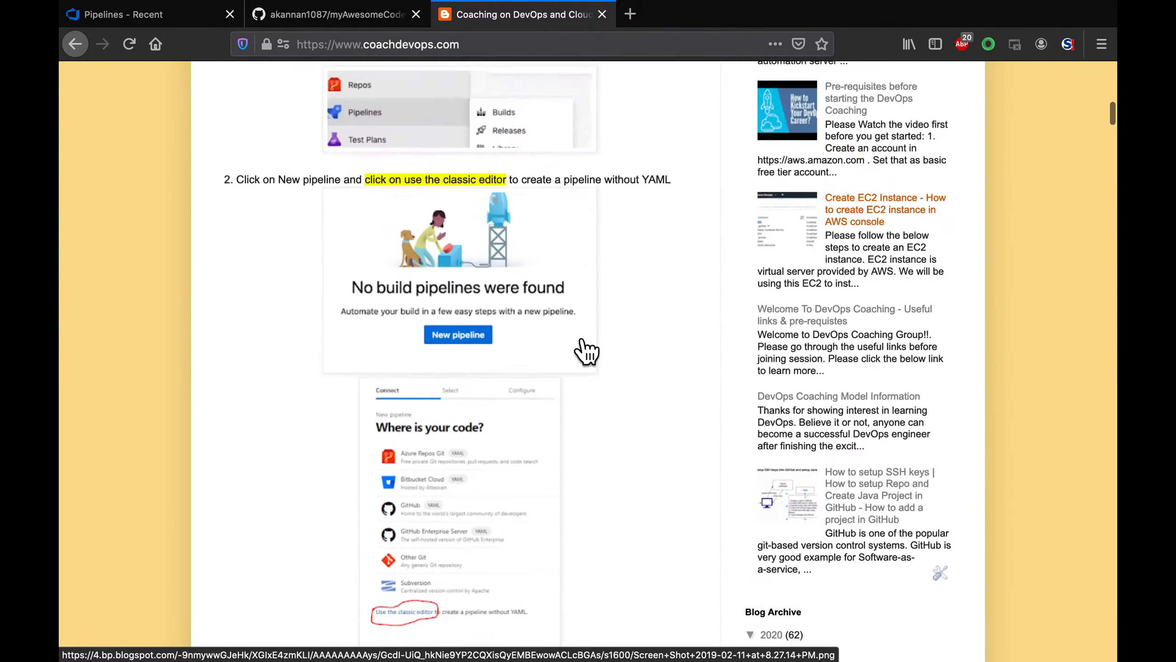
pyautogui.scroll(1, 574, 333)
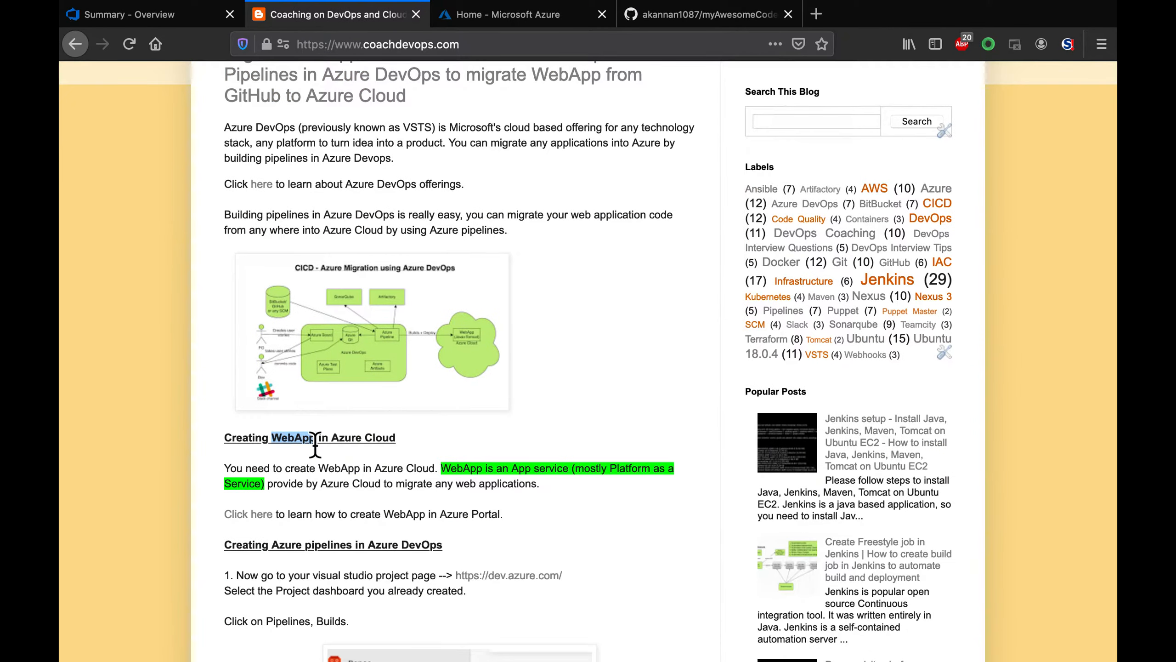
pyautogui.scroll(-2, 448, 481)
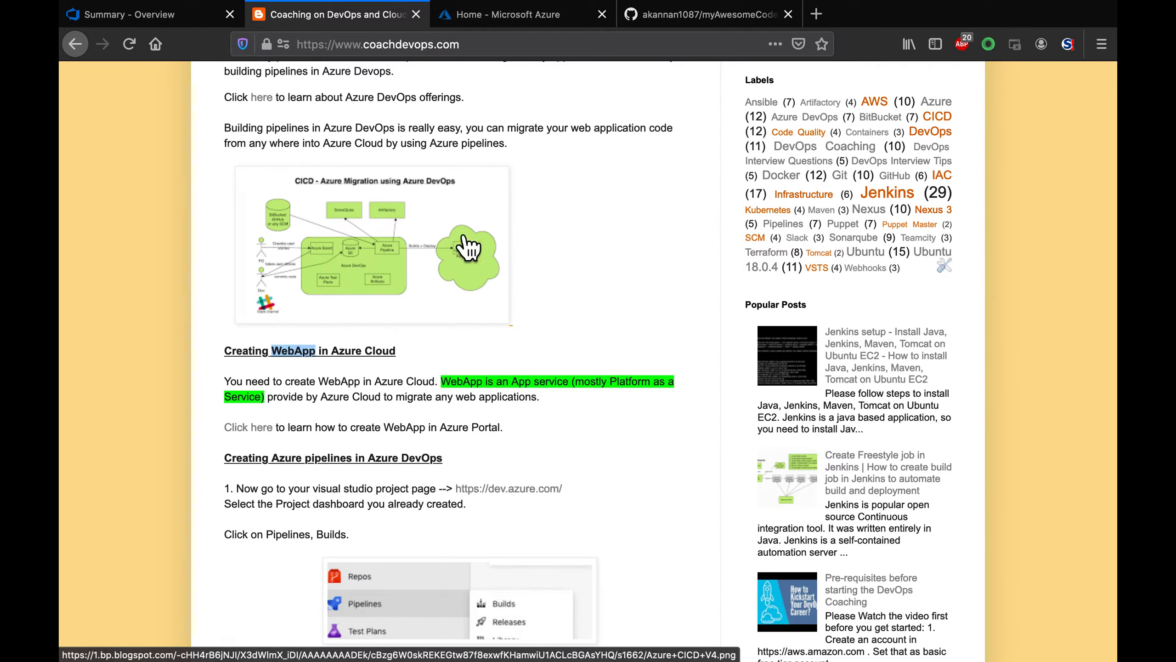
# Step: Switch to the Azure portal and start creating a new web app under App Services
pyautogui.click(514, 18)
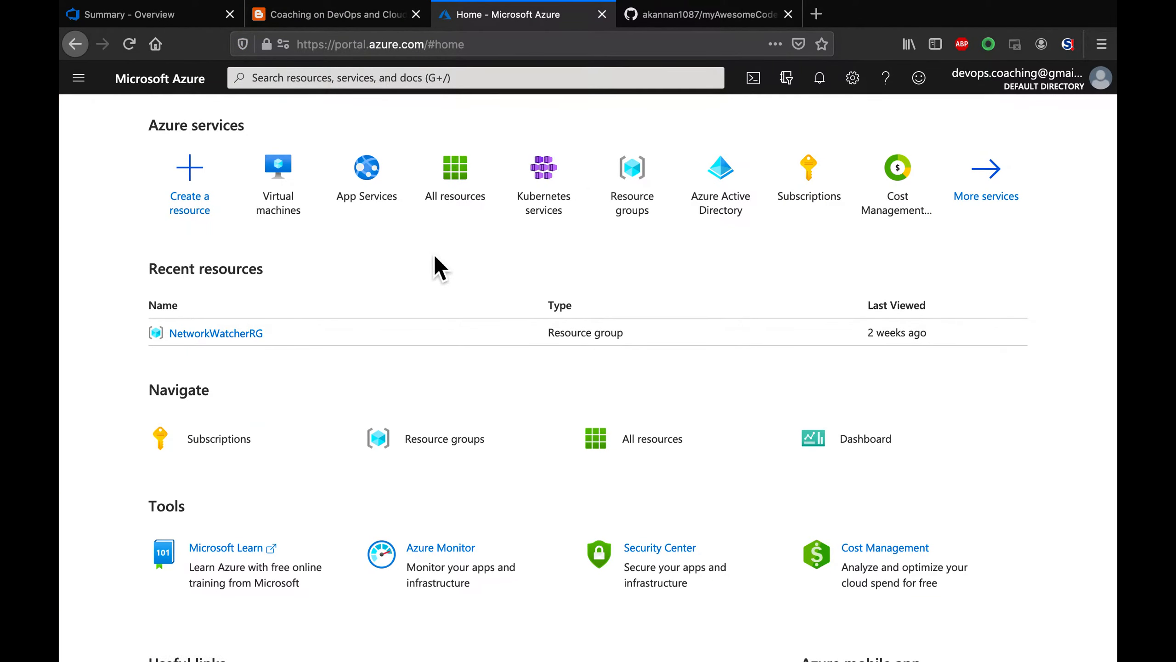
pyautogui.click(387, 204)
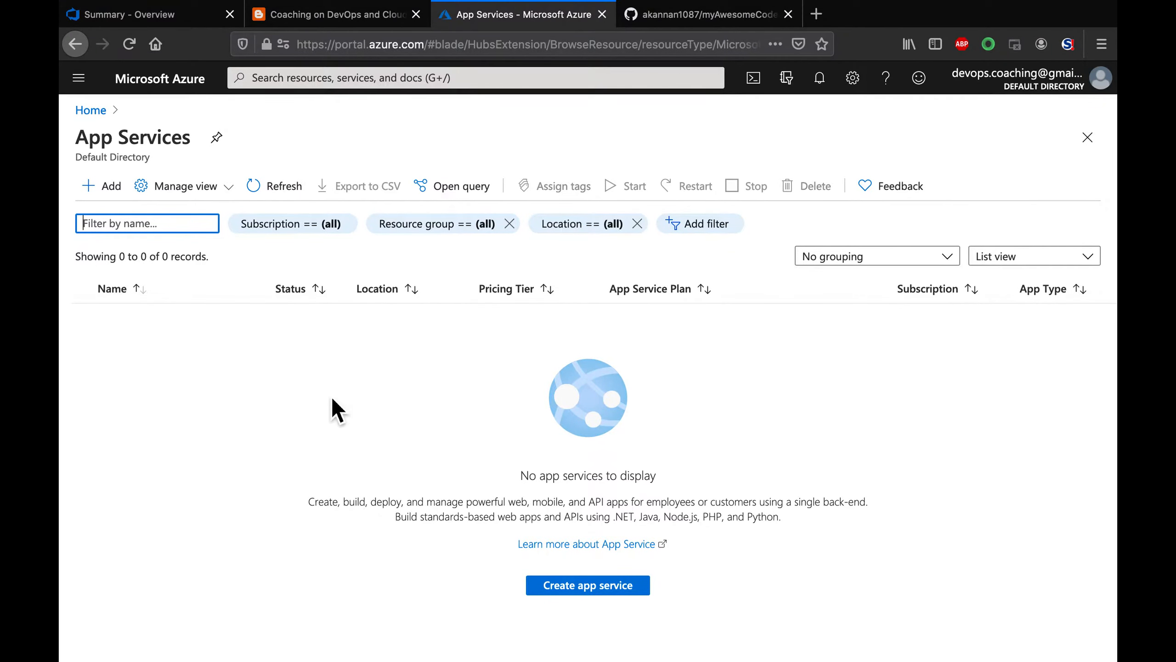
pyautogui.click(588, 592)
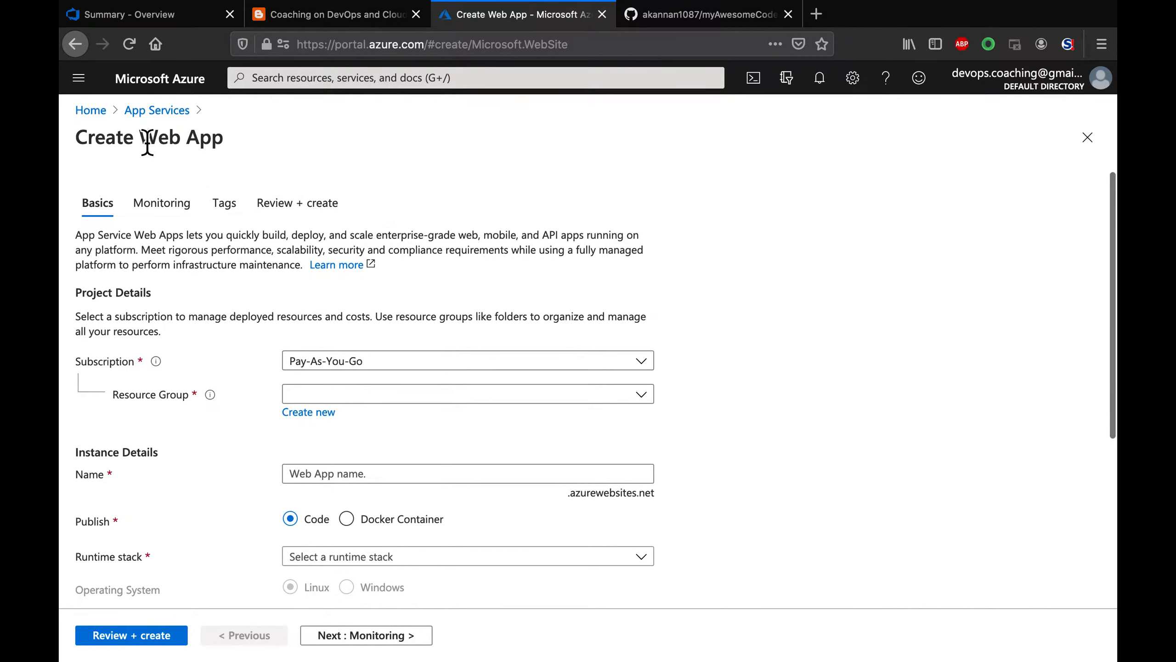
pyautogui.moveTo(138, 138); pyautogui.dragTo(191, 144)
pyautogui.moveTo(159, 236); pyautogui.dragTo(472, 244)
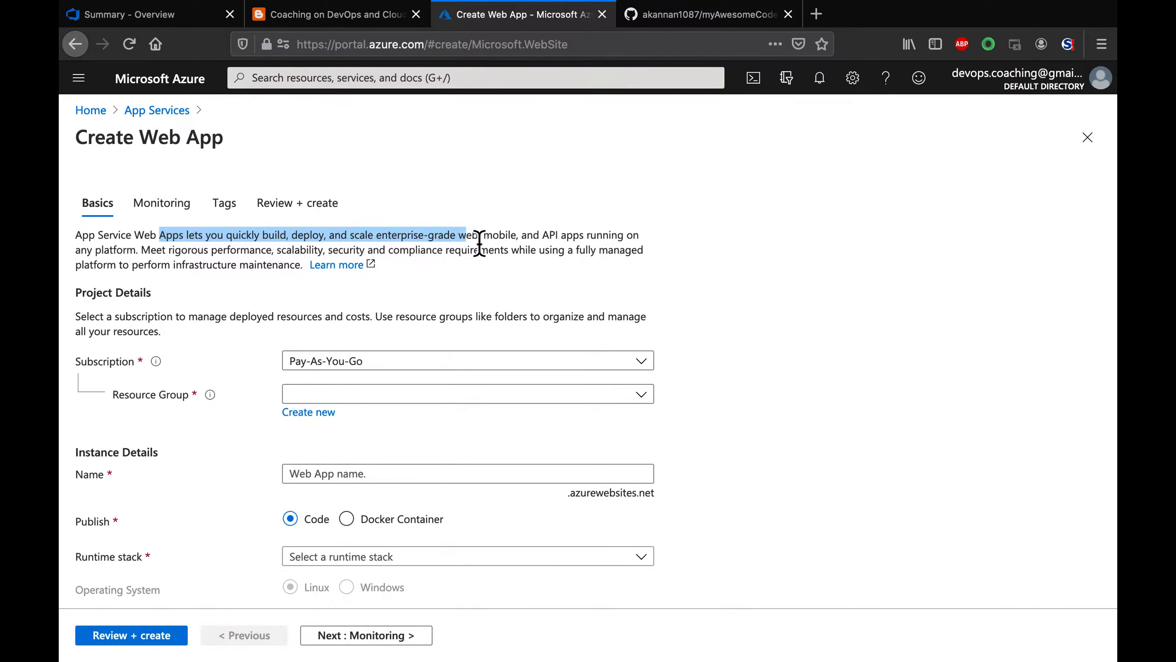
pyautogui.doubleClick(505, 240)
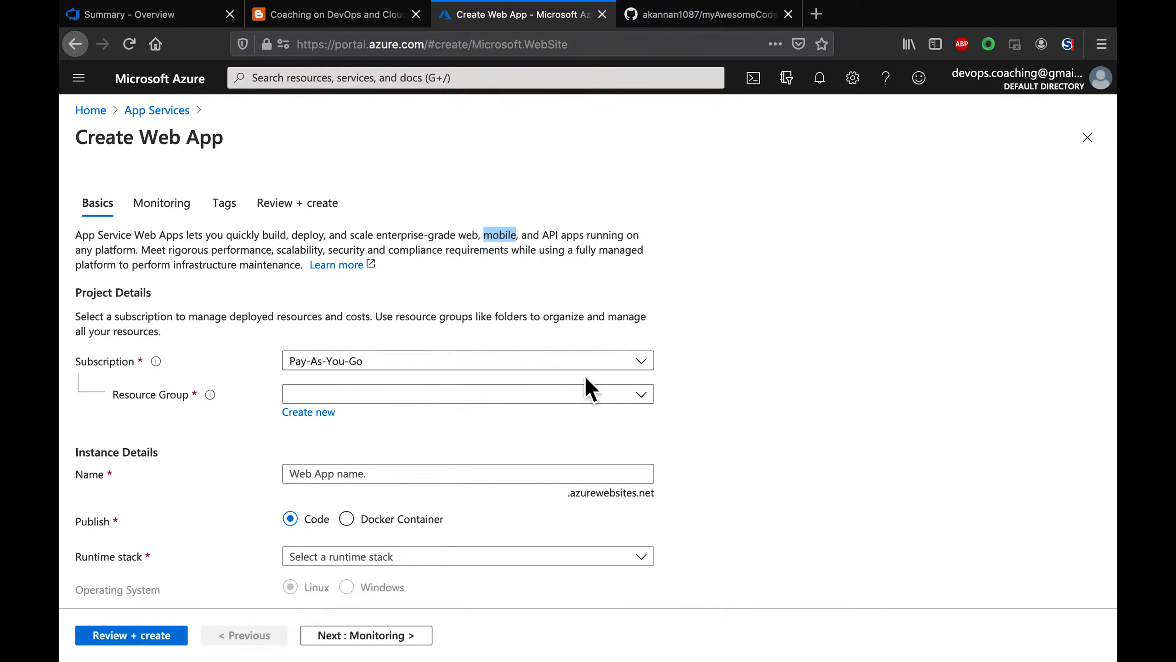
# Step: Select the Pay-As-You-Go subscription and create a new resource group named myWebAppRG for the web app
pyautogui.click(642, 367)
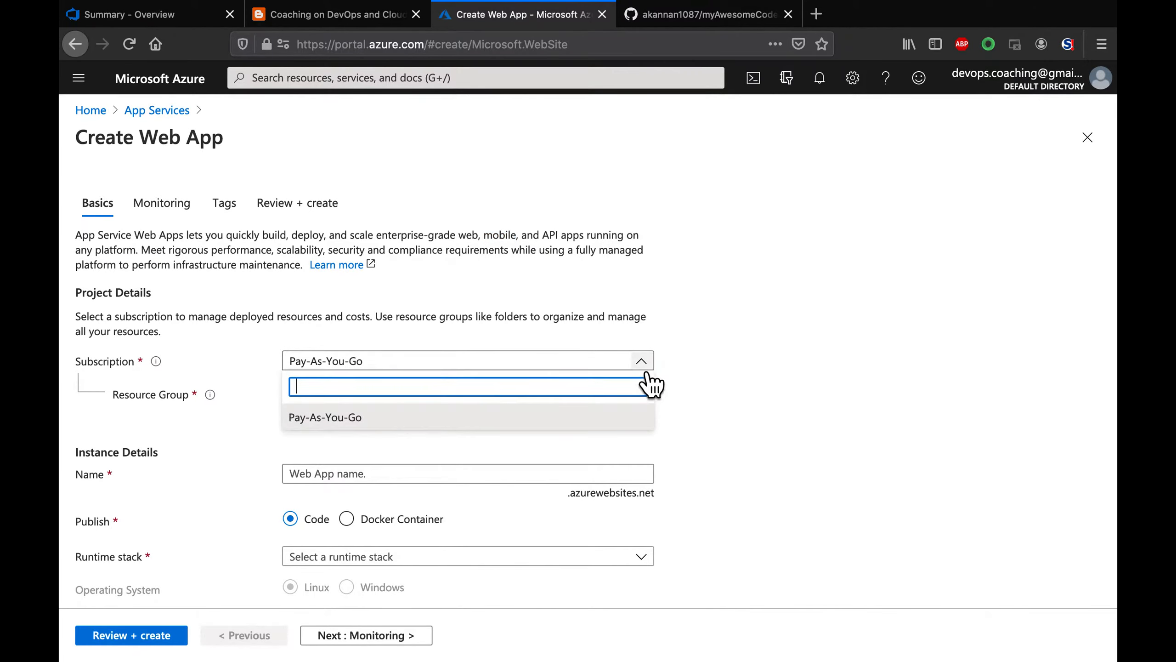
pyautogui.click(409, 425)
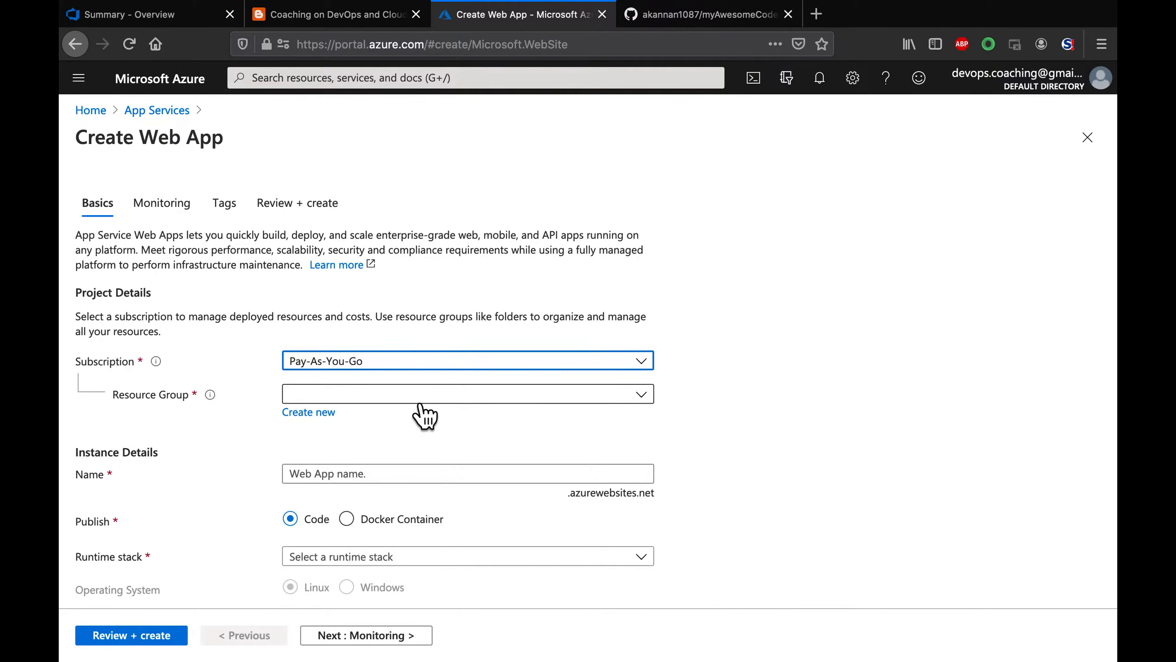
pyautogui.click(299, 413)
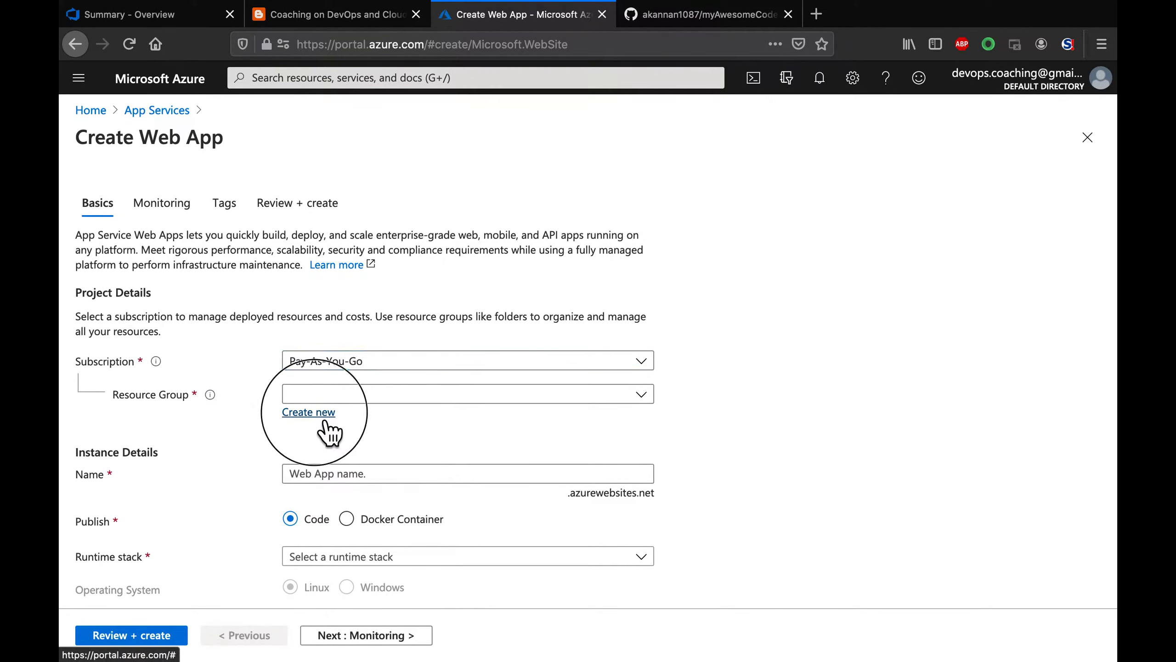
pyautogui.write('my')
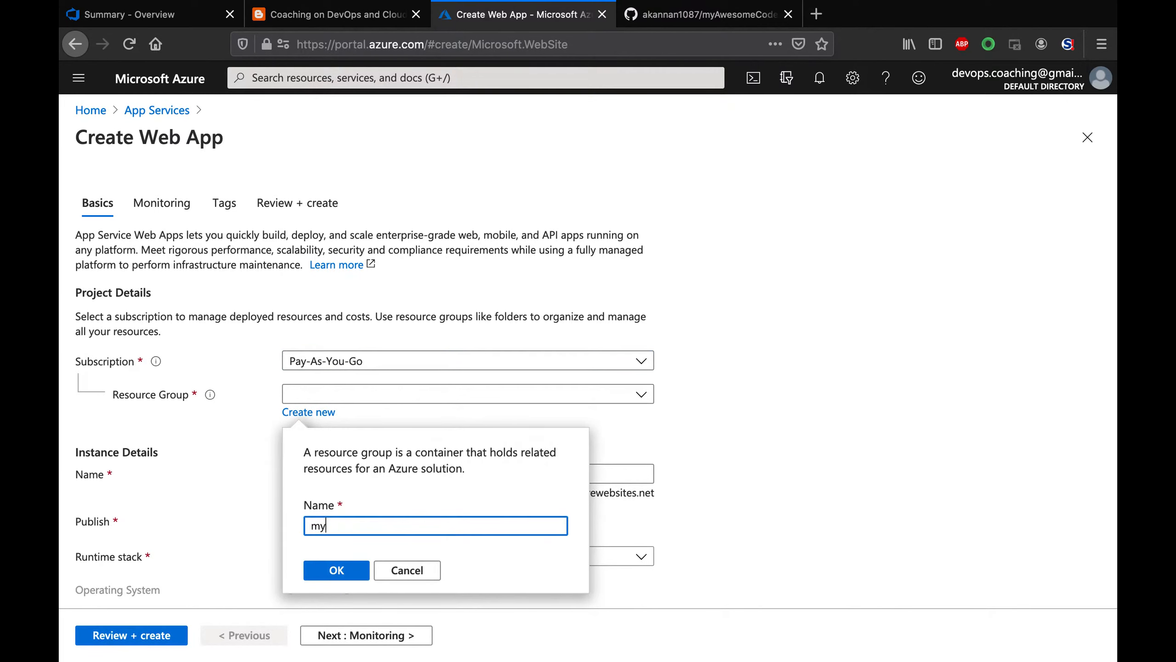
pyautogui.write('RG')
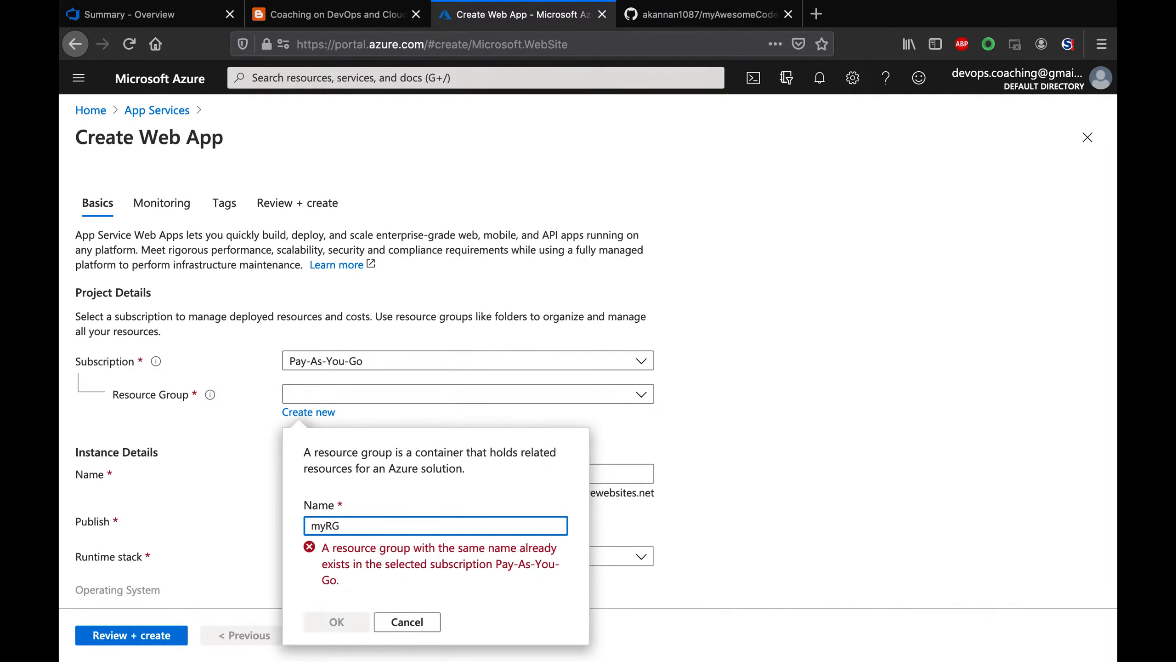
pyautogui.write('WebApp')
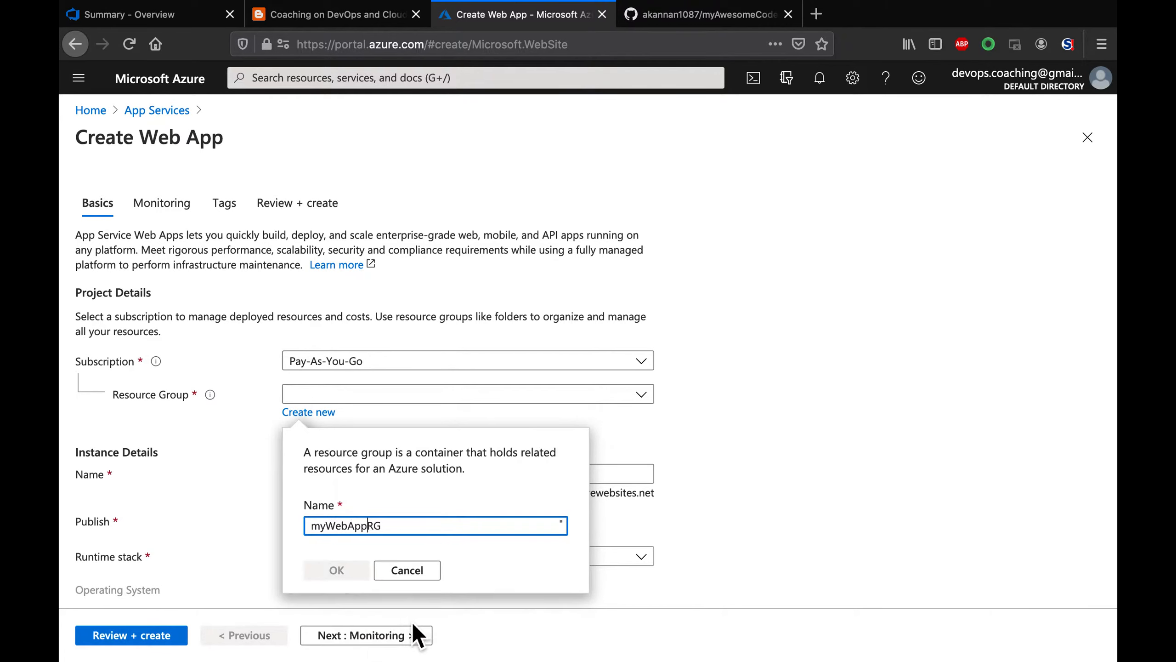
pyautogui.click(353, 573)
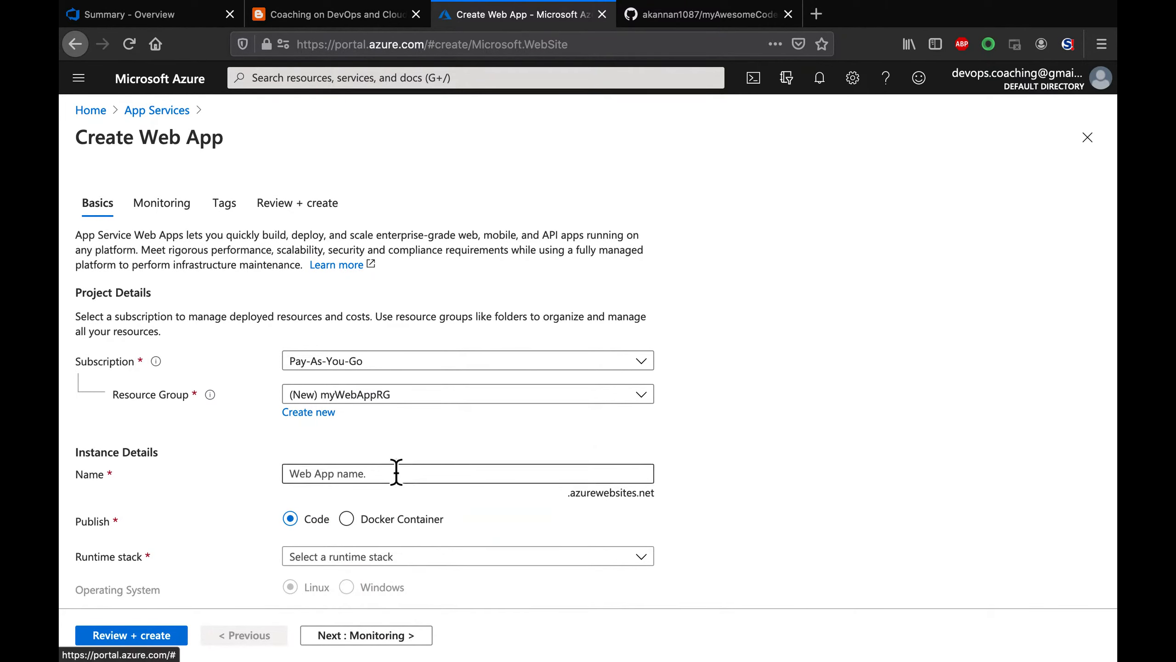
# Step: Name the web app myAwesomeWebApp2 and set it to publish as Code
pyautogui.scroll(-2, 508, 429)
pyautogui.click(451, 384)
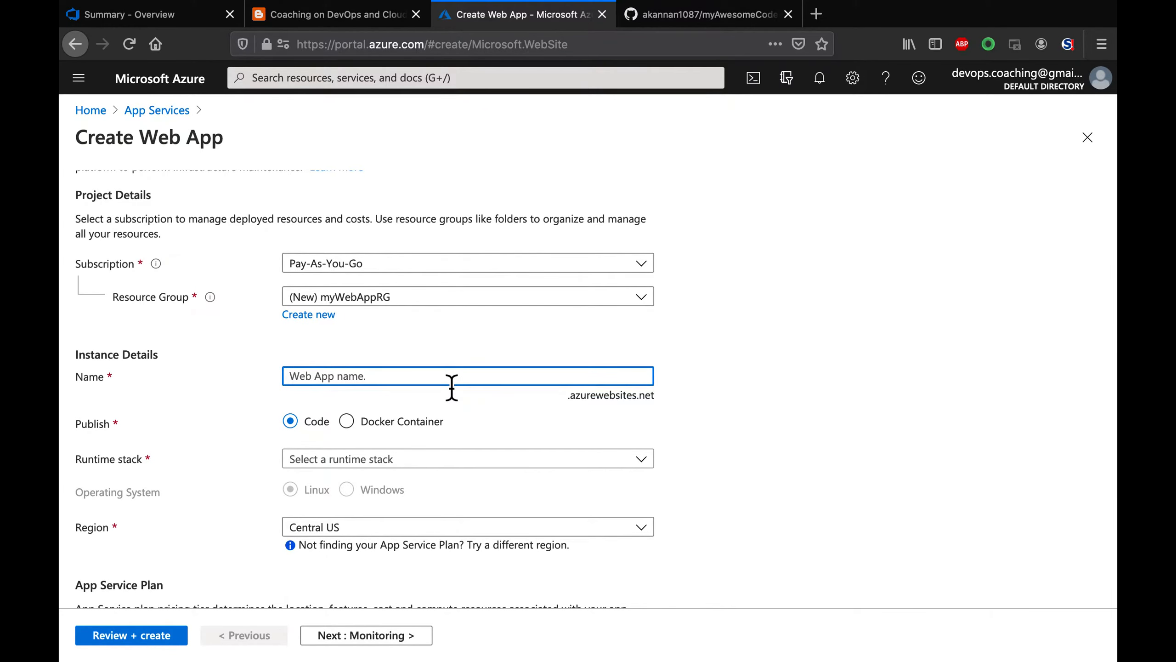
pyautogui.write('myAwesomeWebApp')
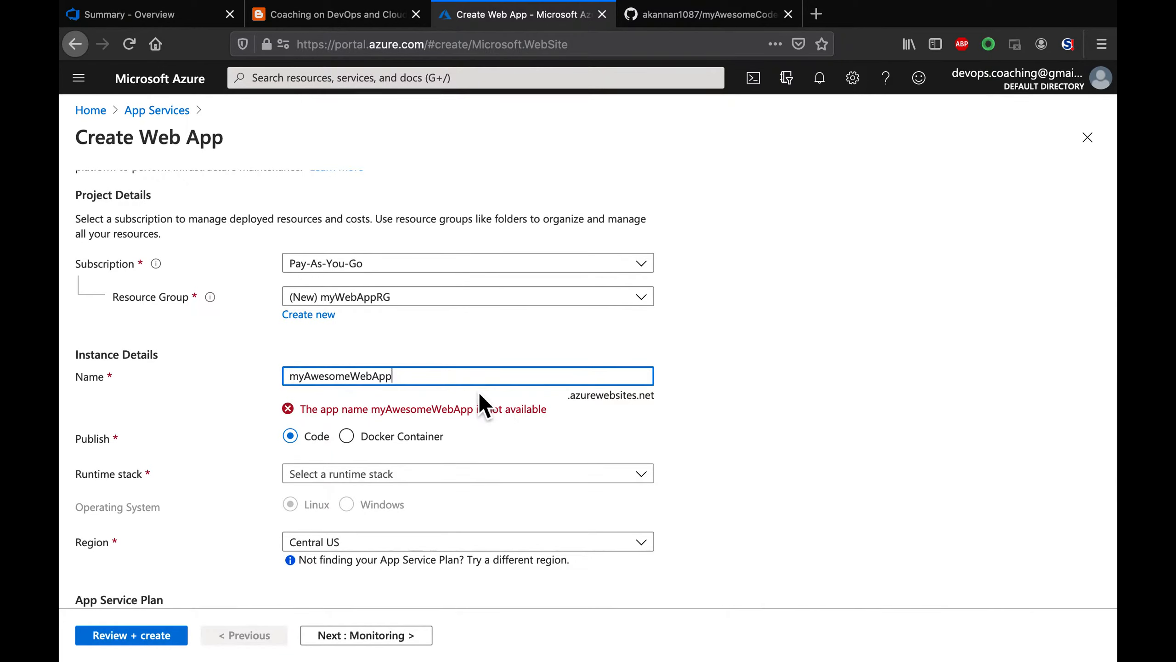
pyautogui.write('2')
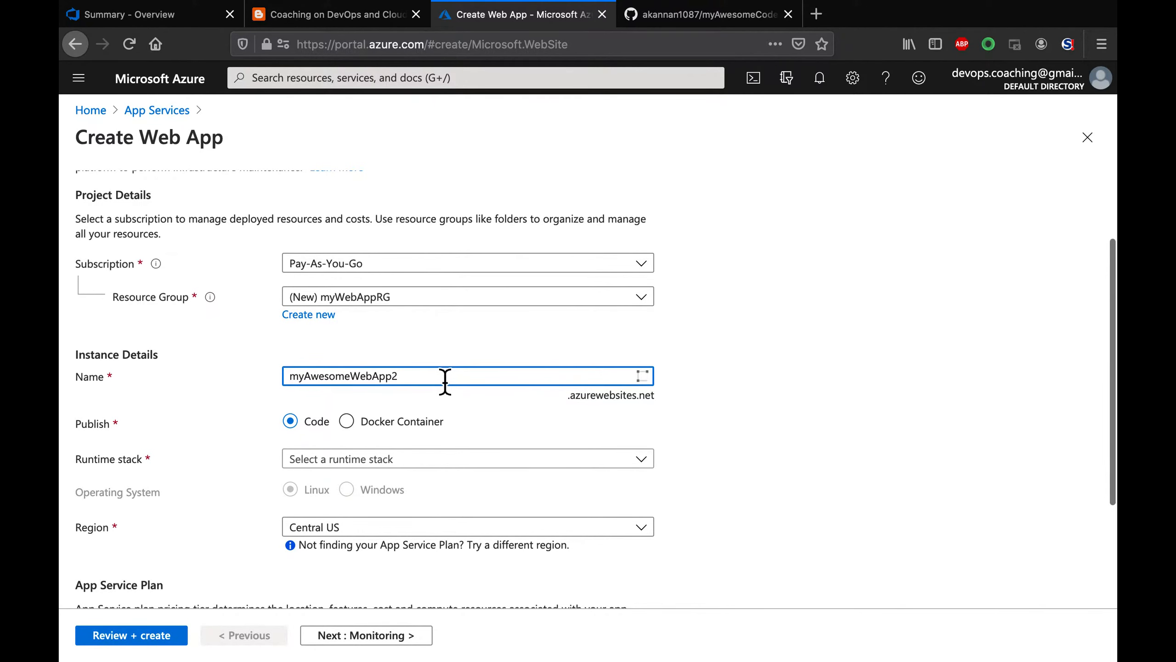
pyautogui.scroll(-1, 761, 411)
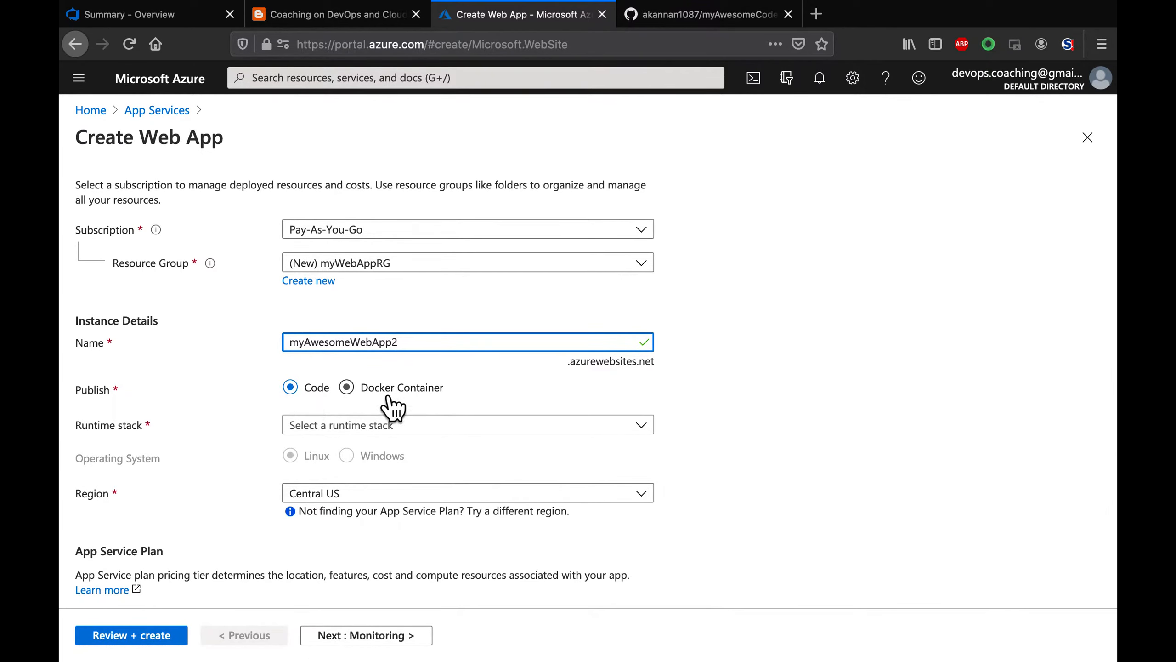
pyautogui.click(297, 393)
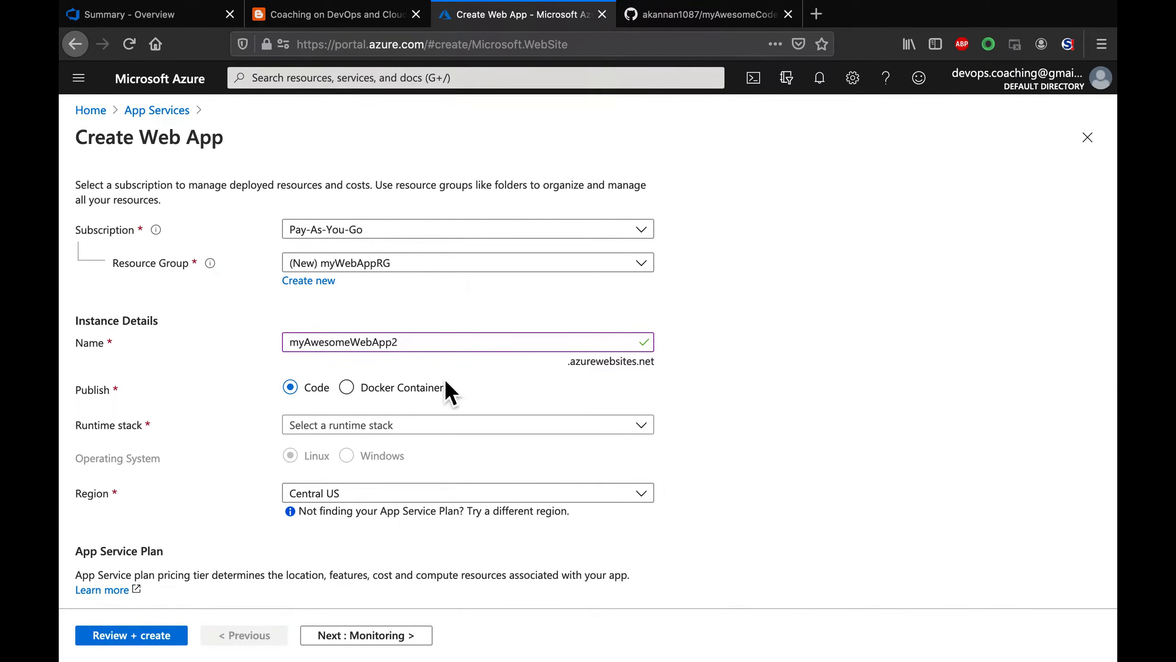
# Step: Set the web app's runtime stack to Tomcat 9.0 under Java 11
pyautogui.scroll(-2, 447, 389)
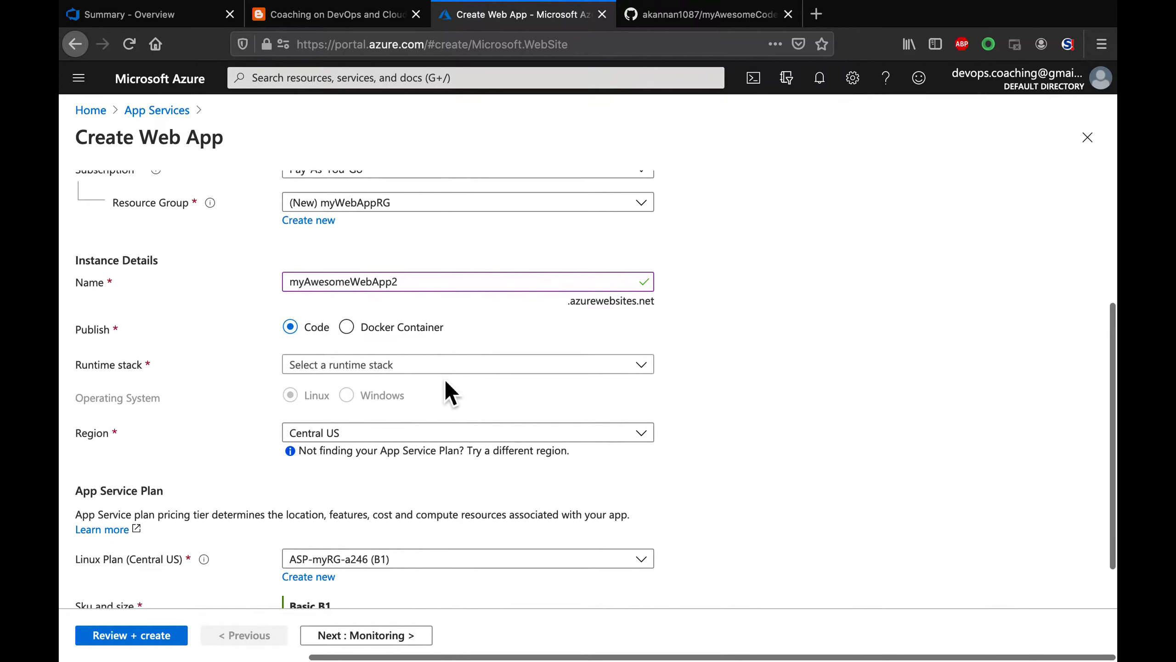
pyautogui.click(381, 366)
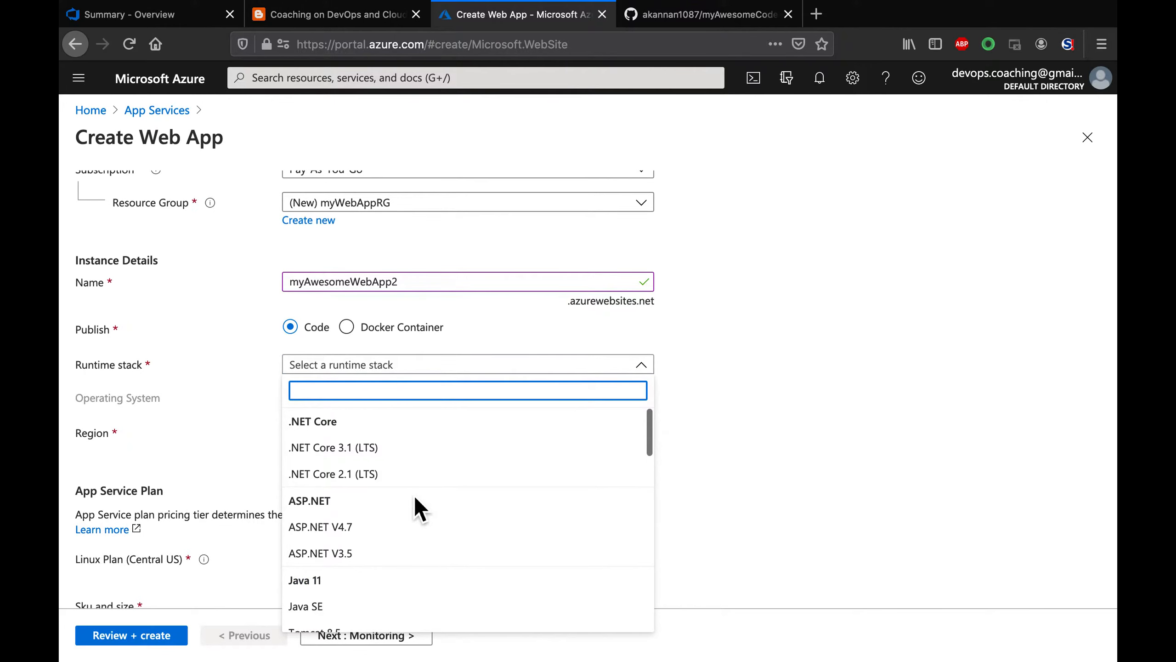
pyautogui.scroll(-2, 417, 506)
pyautogui.scroll(-4, 419, 510)
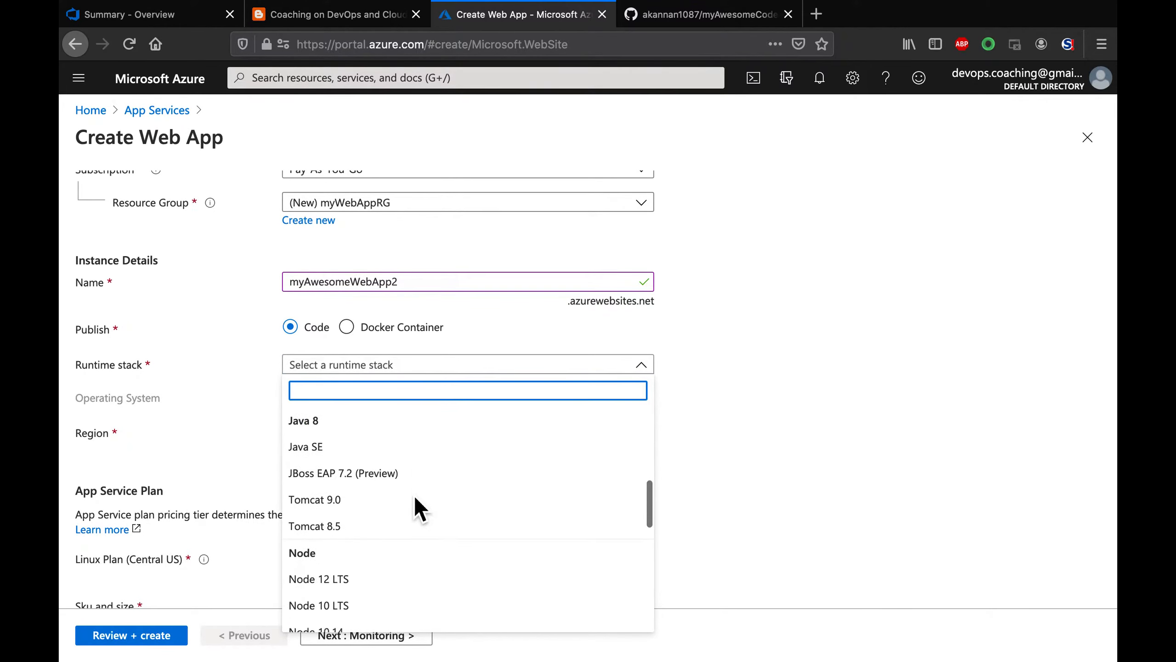
pyautogui.scroll(3, 425, 512)
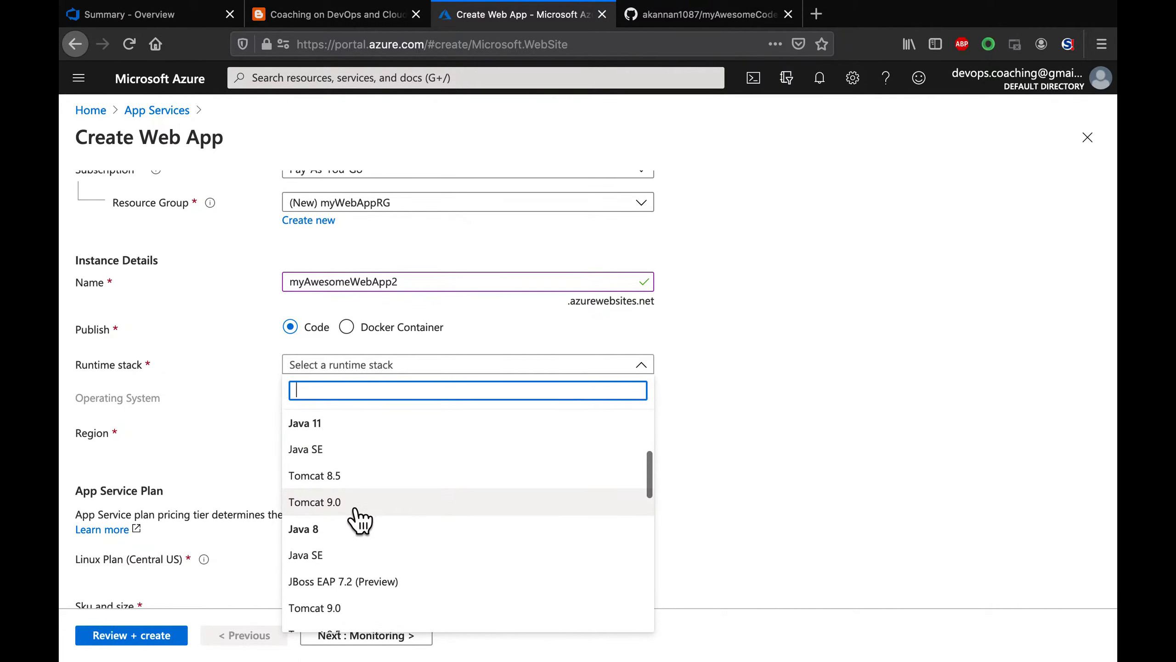
pyautogui.click(348, 503)
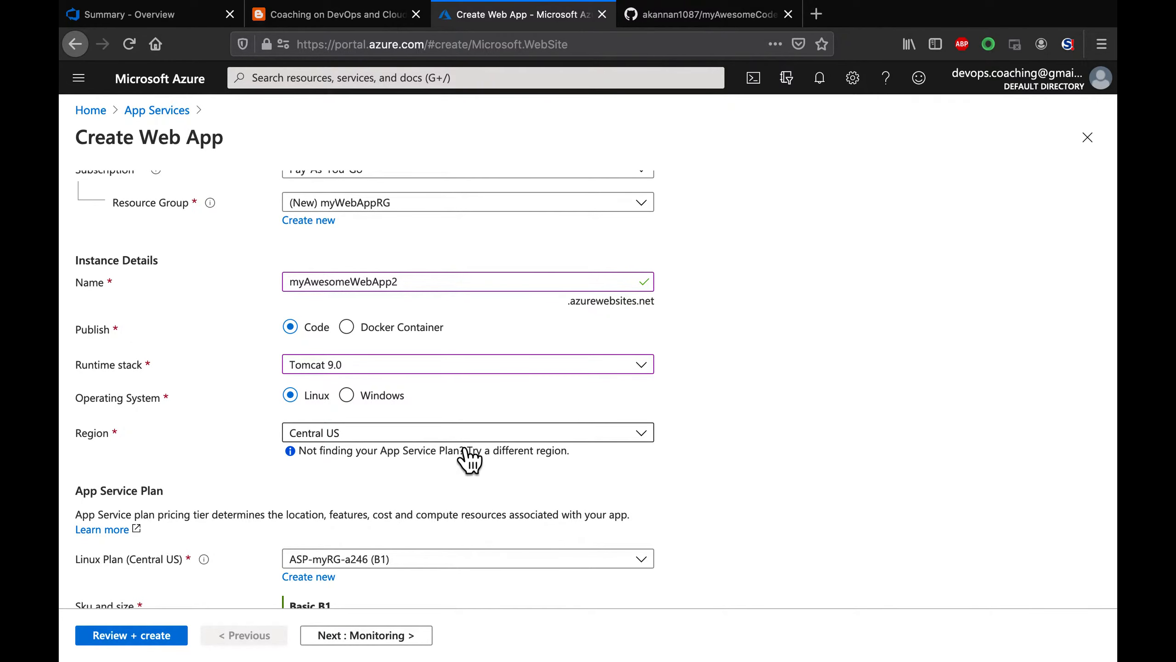
# Step: Choose Central US as the region and review the App Service plan's SKU and memory size
pyautogui.click(640, 440)
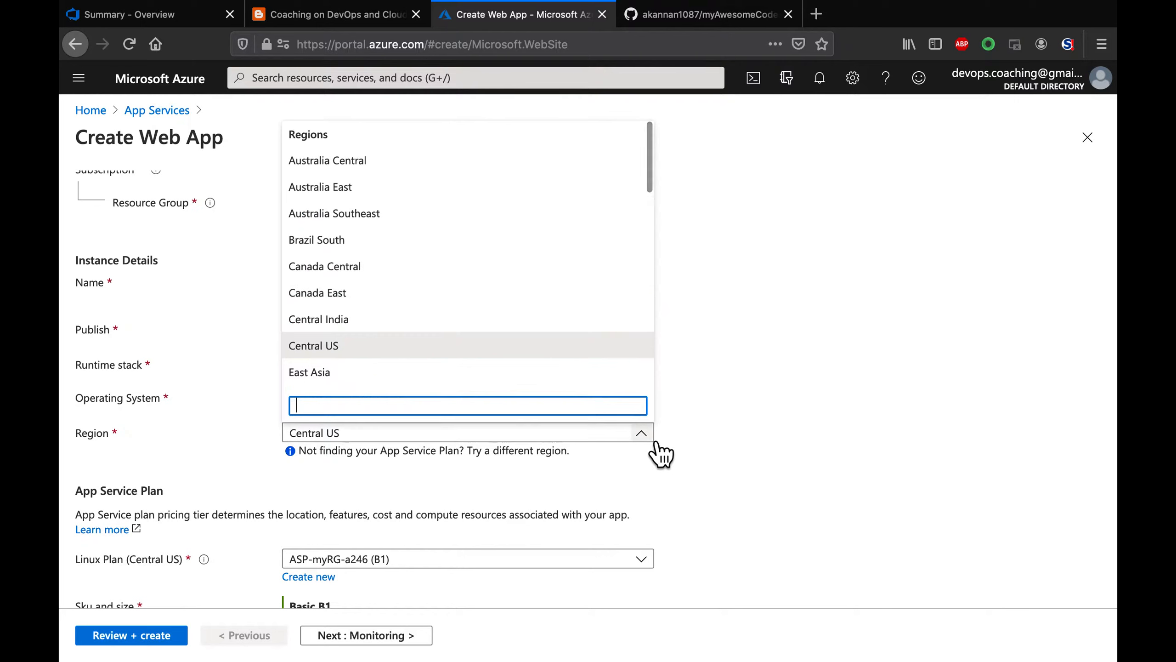
pyautogui.click(422, 351)
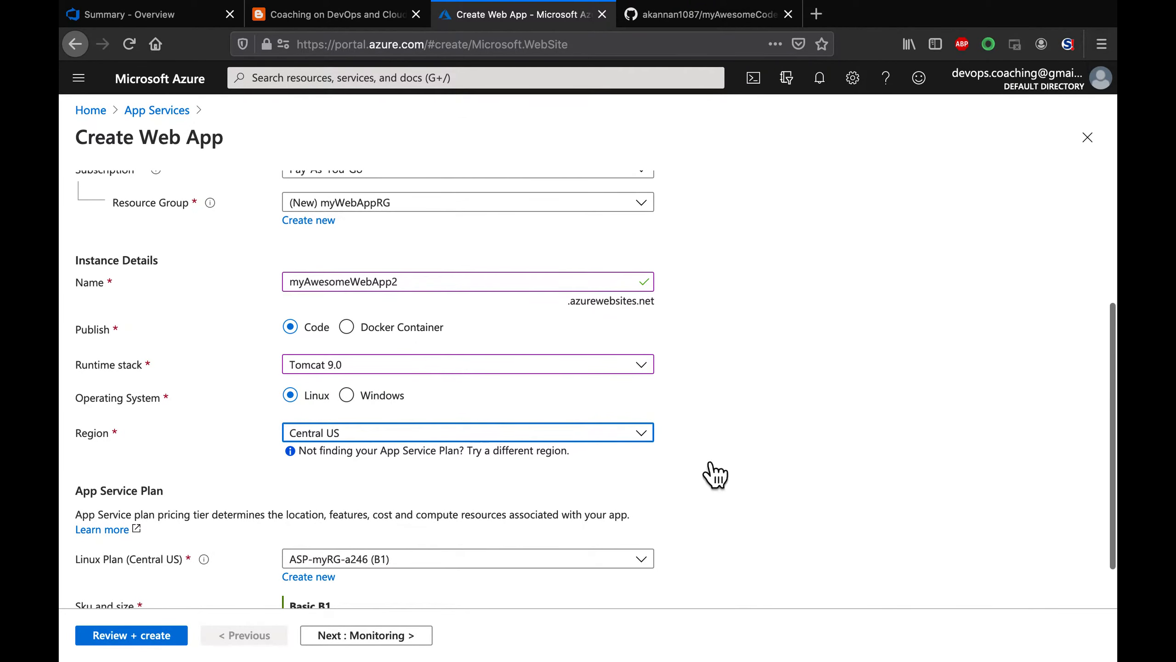
pyautogui.scroll(-2, 777, 482)
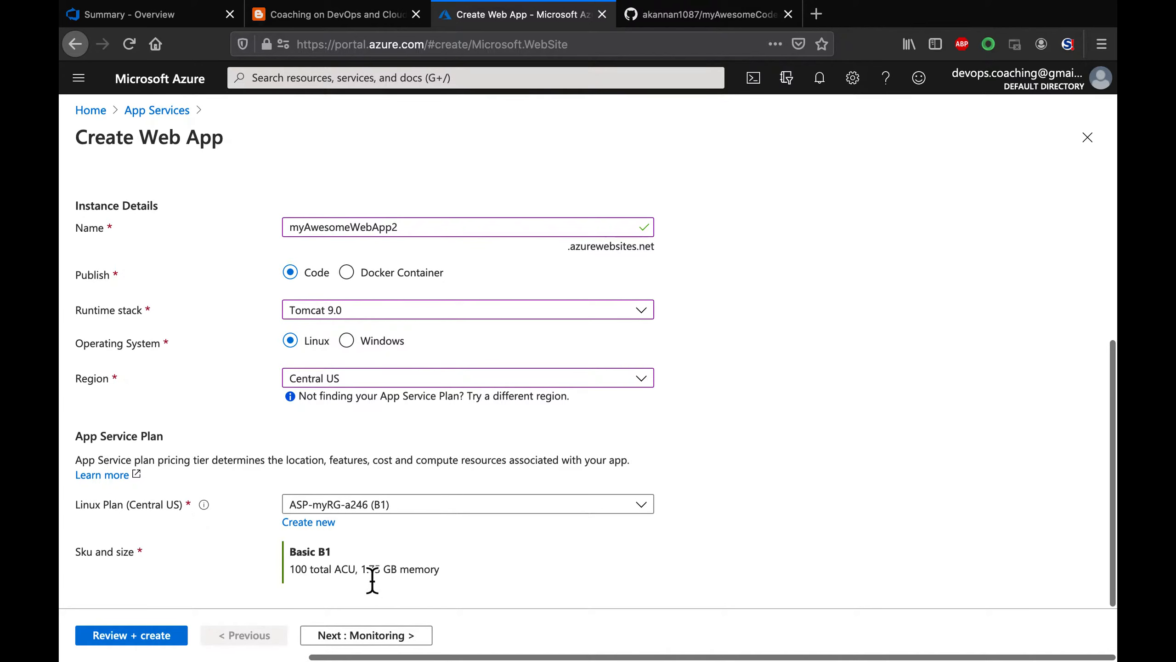
pyautogui.moveTo(365, 570); pyautogui.dragTo(373, 569)
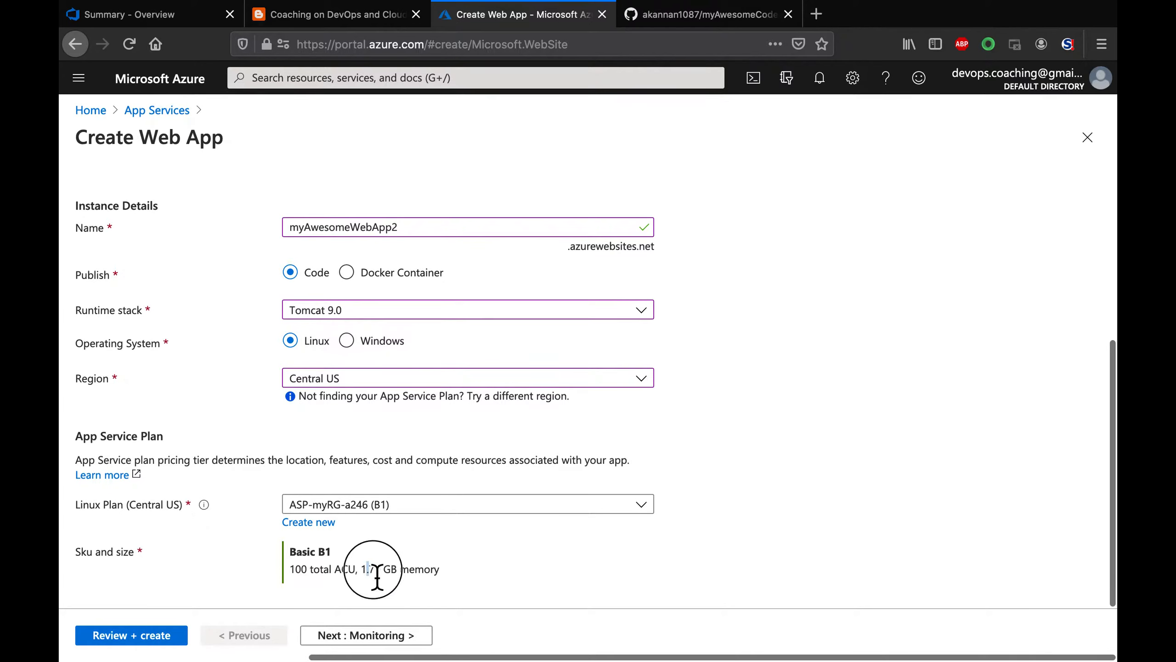
pyautogui.click(488, 564)
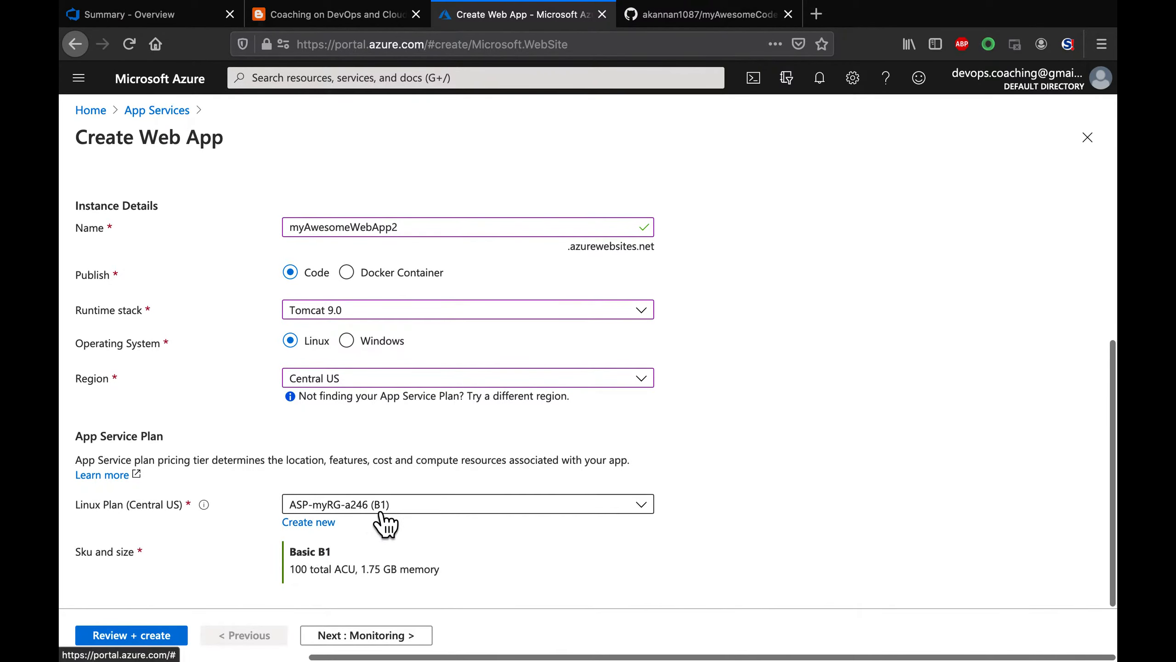
pyautogui.moveTo(362, 578); pyautogui.dragTo(427, 572)
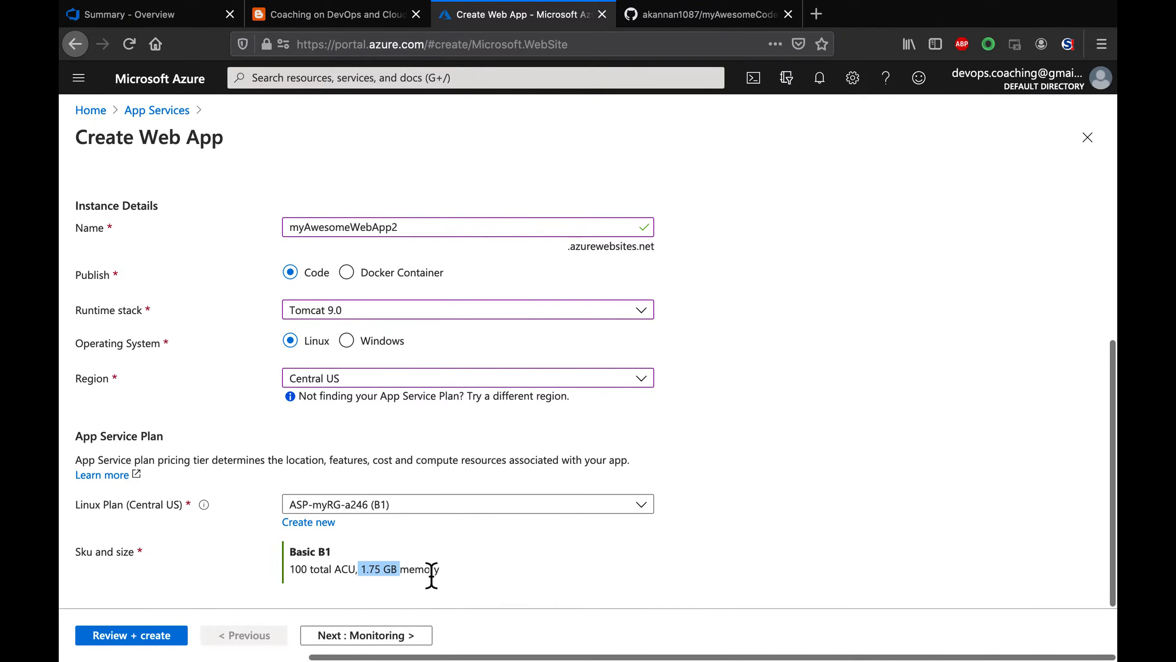
# Step: Create a new App Service plan named newPlan for the web app
pyautogui.click(490, 568)
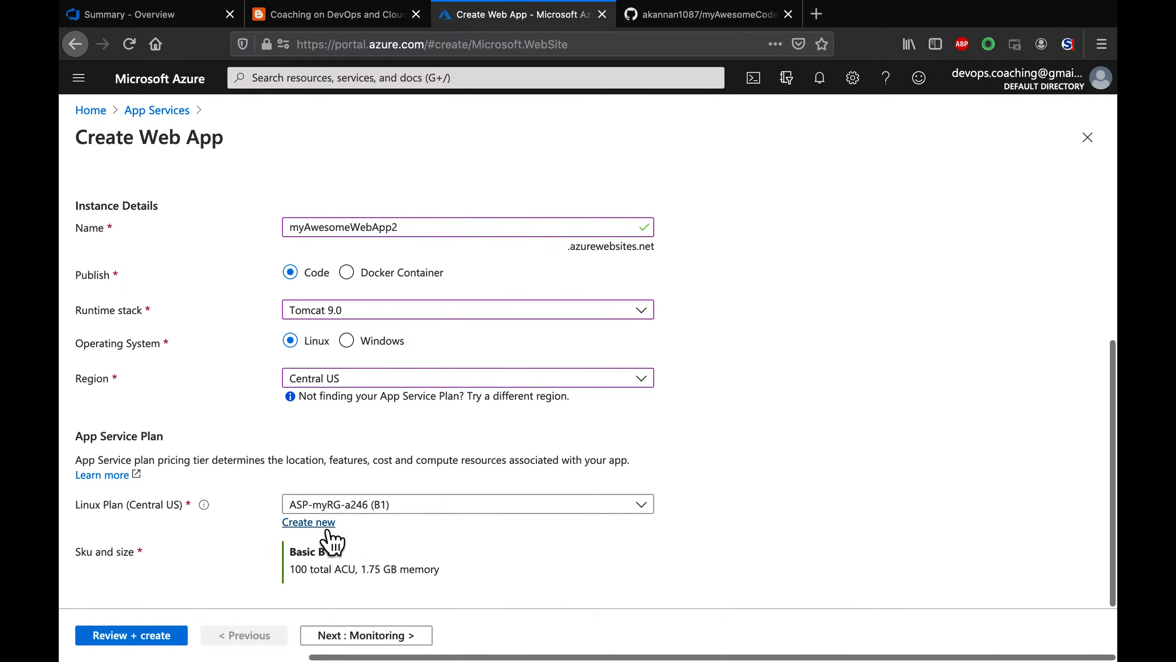
pyautogui.click(382, 506)
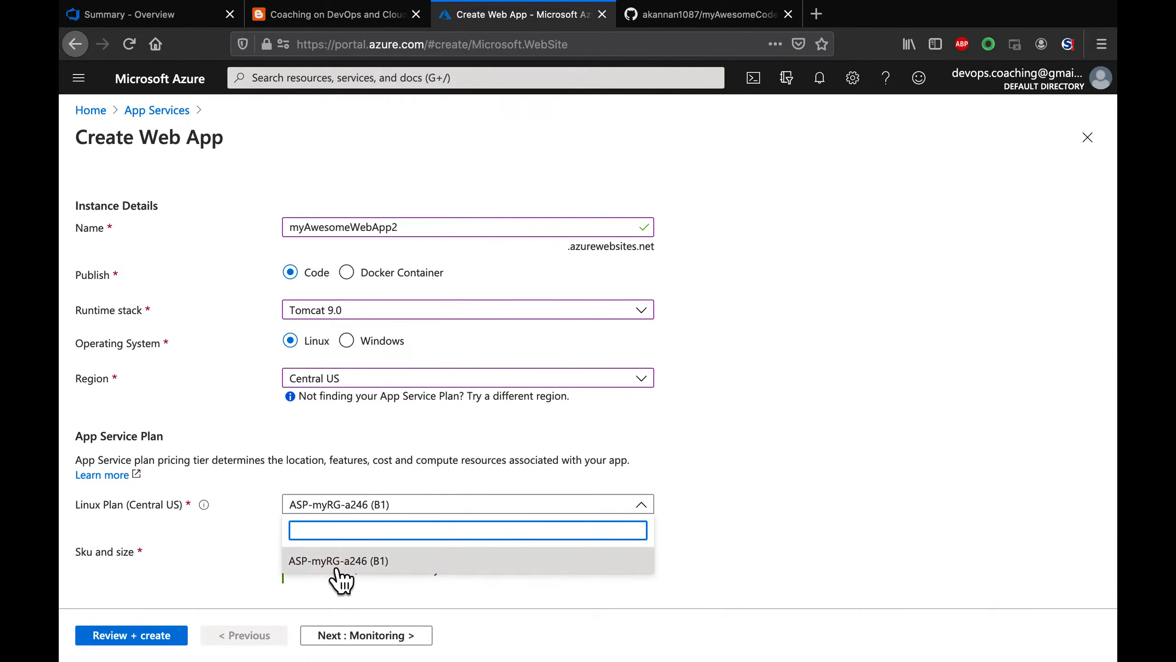
pyautogui.click(336, 563)
pyautogui.click(331, 532)
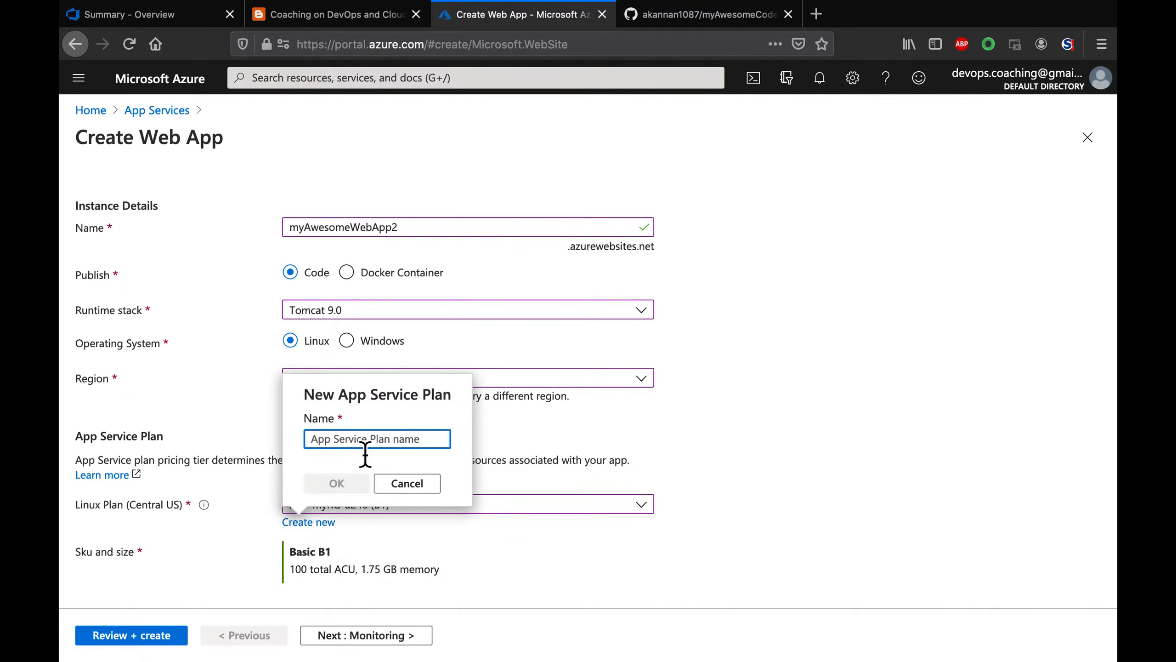
pyautogui.write('mny')
pyautogui.press('BackSpace')
pyautogui.press('BackSpace')
pyautogui.press('BackSpace')
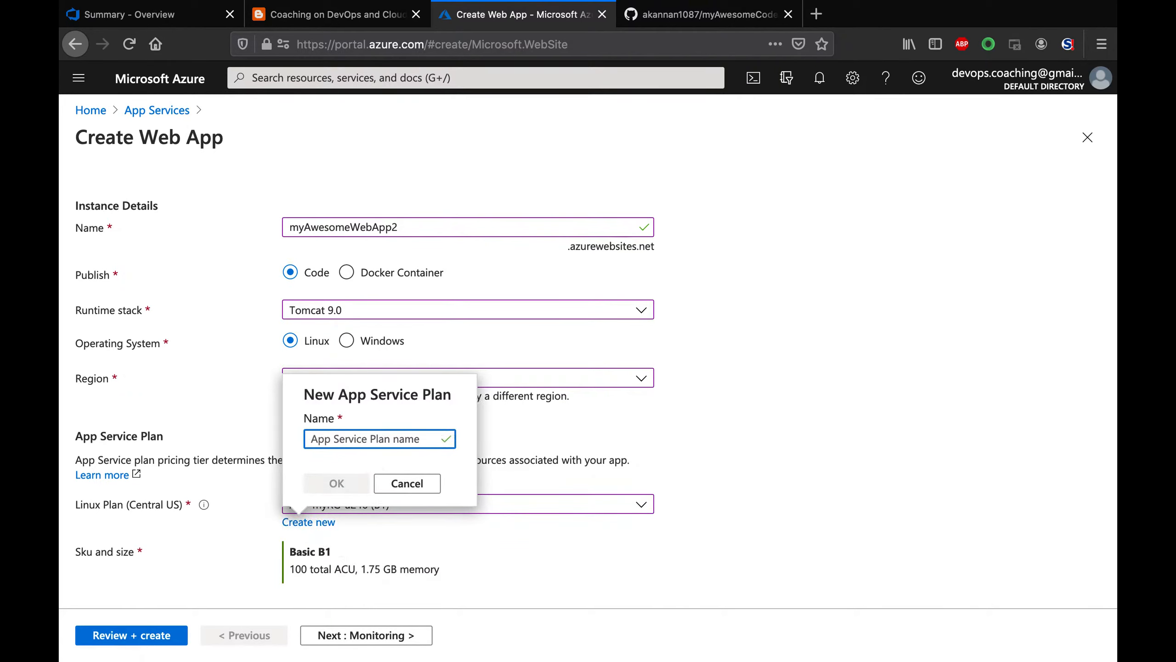
pyautogui.write('newPlan')
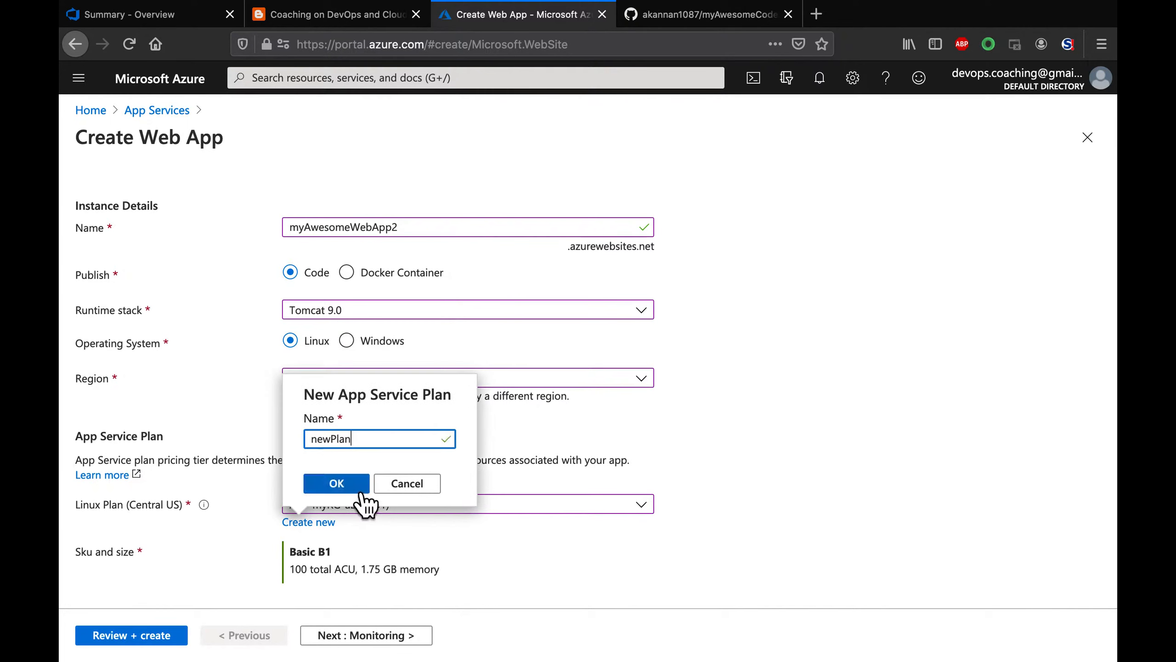
pyautogui.click(337, 483)
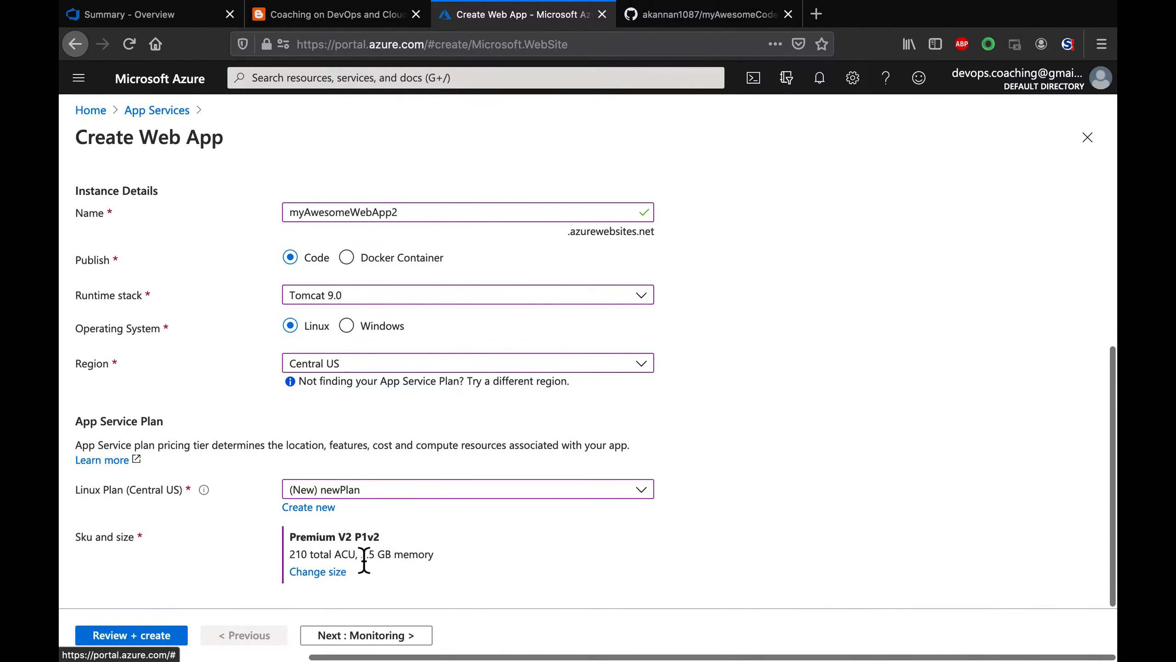
# Step: Change the new plan's size to the Dev / Test B1 pricing tier and apply it
pyautogui.click(327, 577)
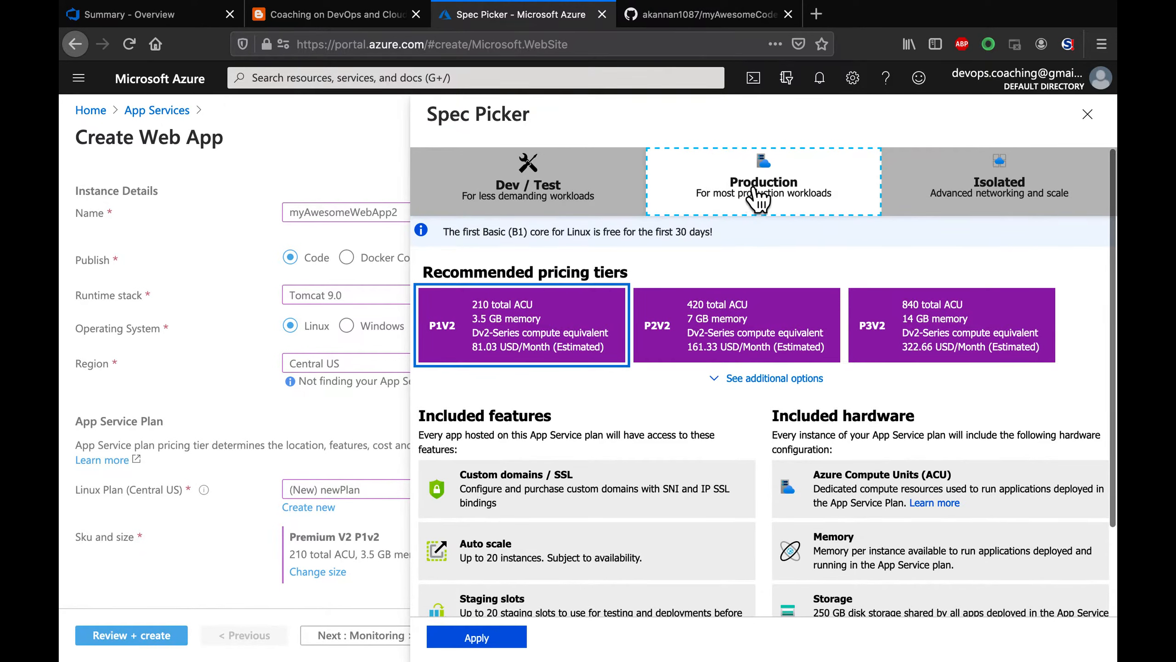
pyautogui.click(575, 199)
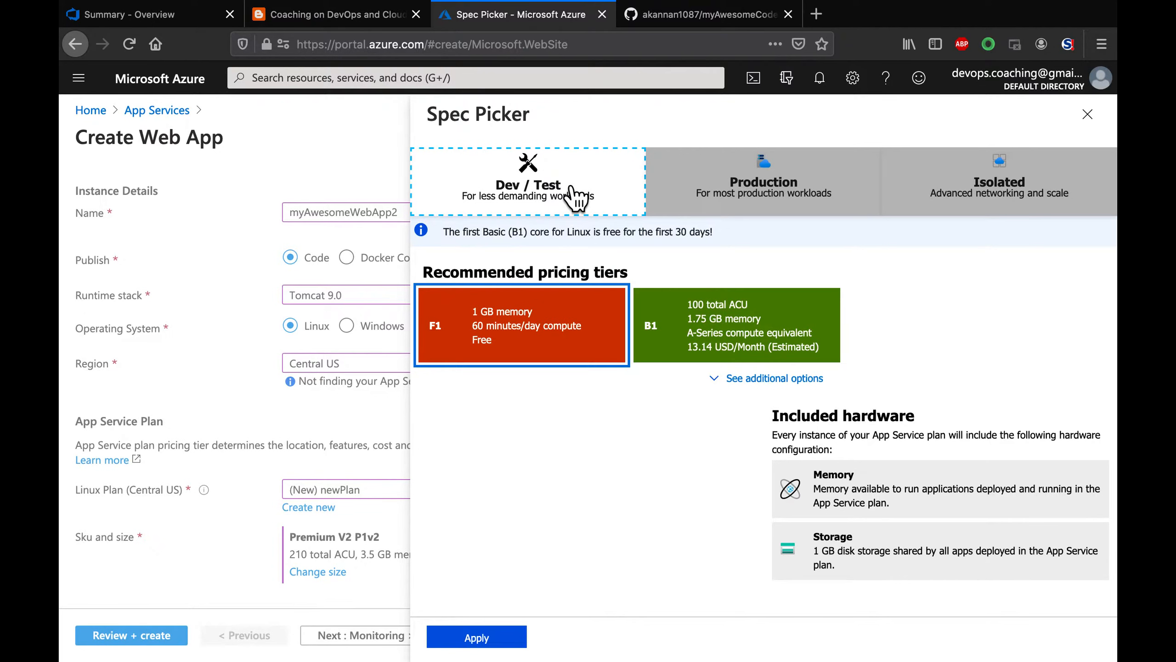
pyautogui.click(699, 331)
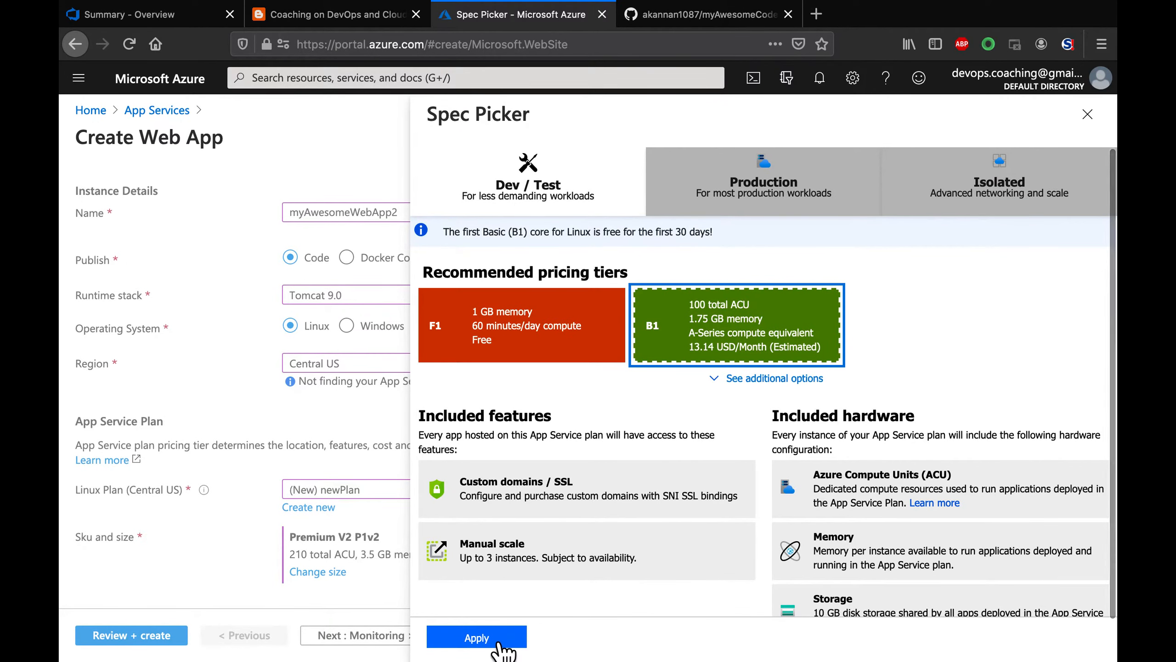
pyautogui.click(481, 638)
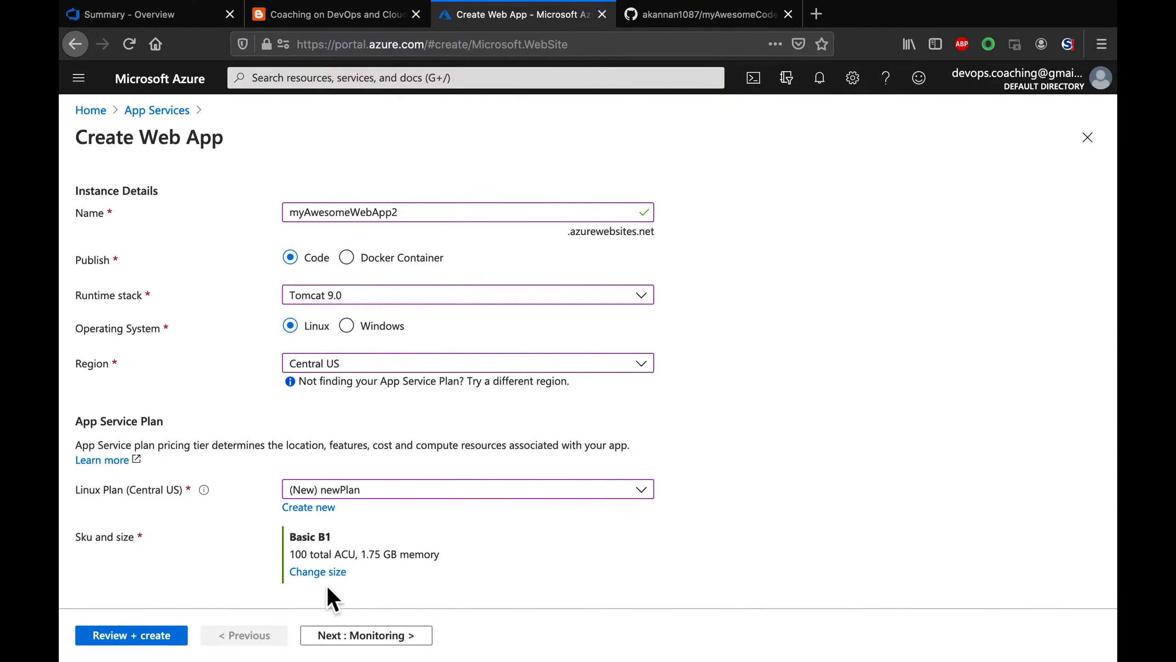
# Step: Review and create the web app, and open the overview of the deployed myAwesomeWebApp2
pyautogui.click(172, 638)
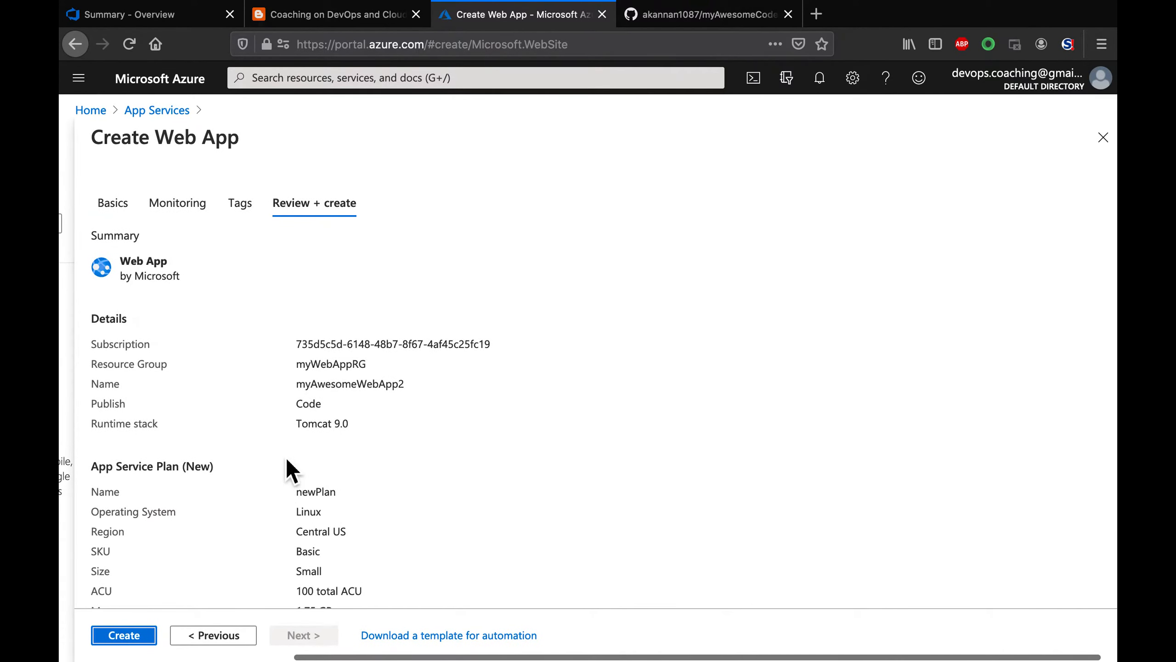
pyautogui.click(140, 644)
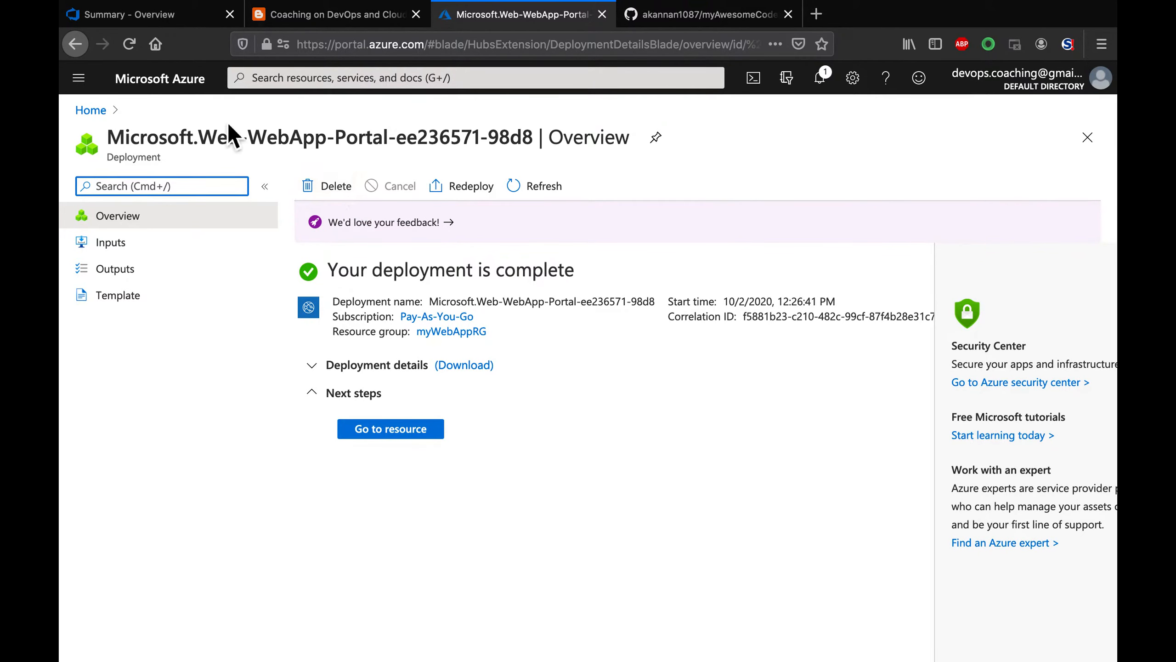
pyautogui.click(91, 111)
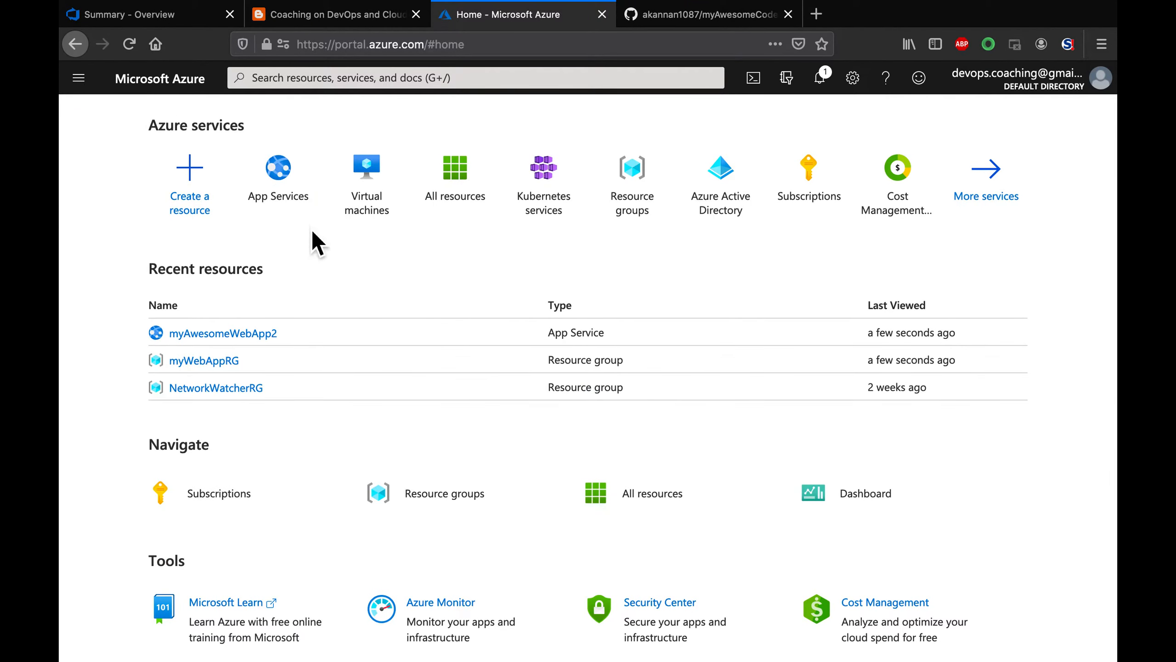
pyautogui.click(266, 335)
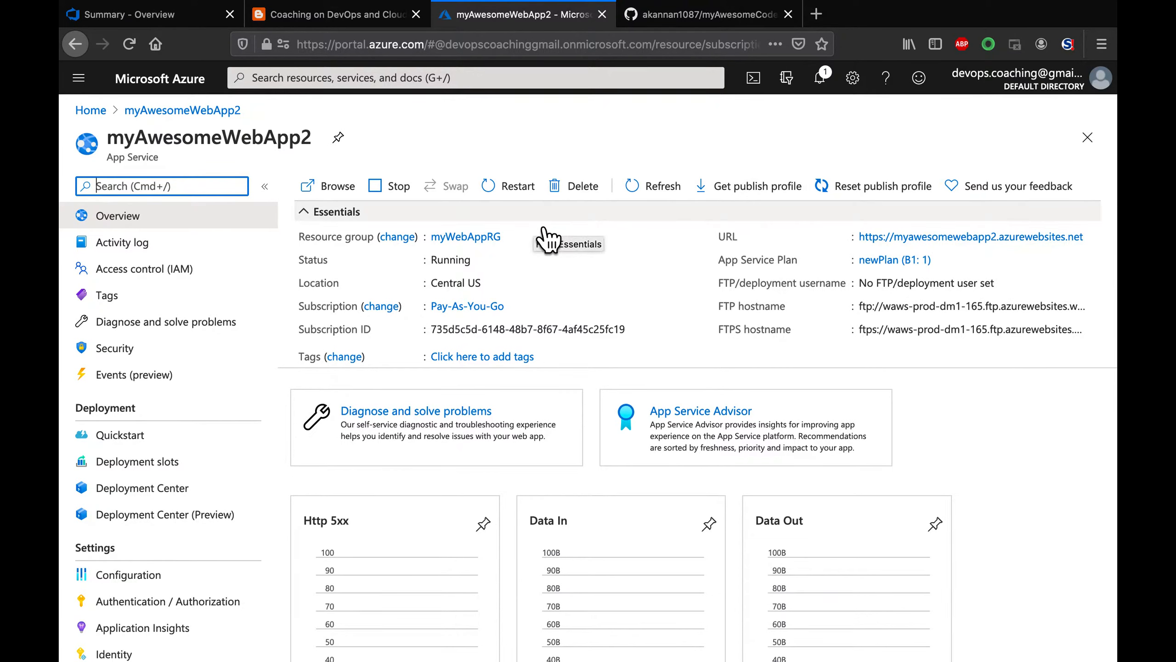
# Step: Open the web app's URL and check the default page's status text, Java version and Tomcat path
pyautogui.click(995, 240)
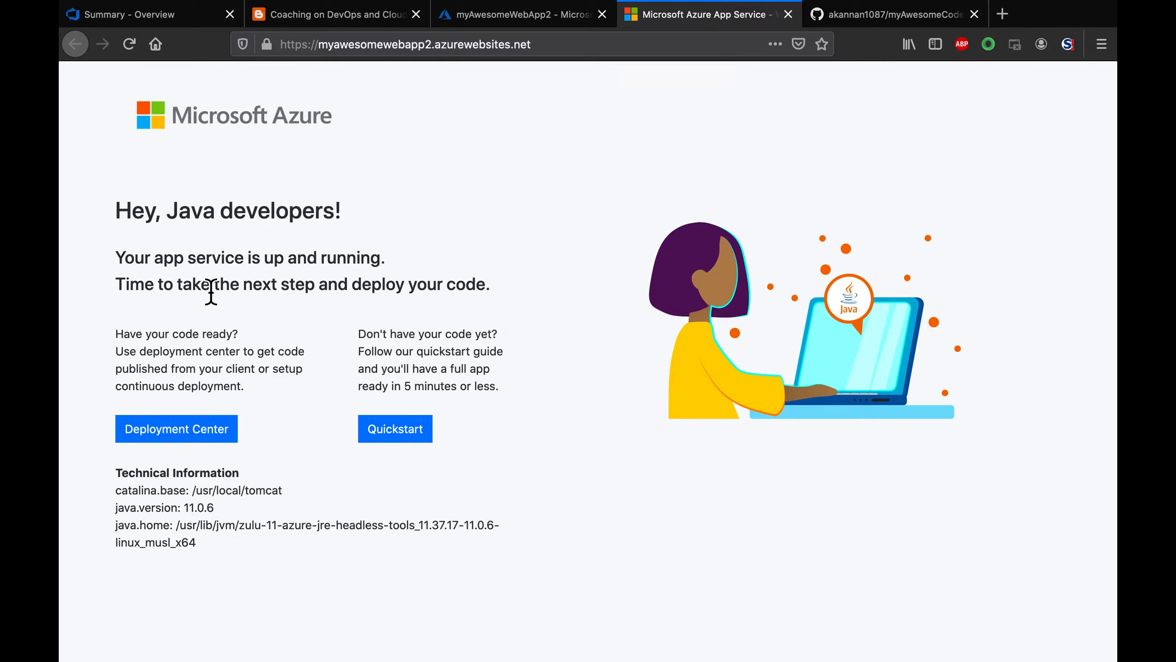
pyautogui.moveTo(211, 292); pyautogui.dragTo(349, 293)
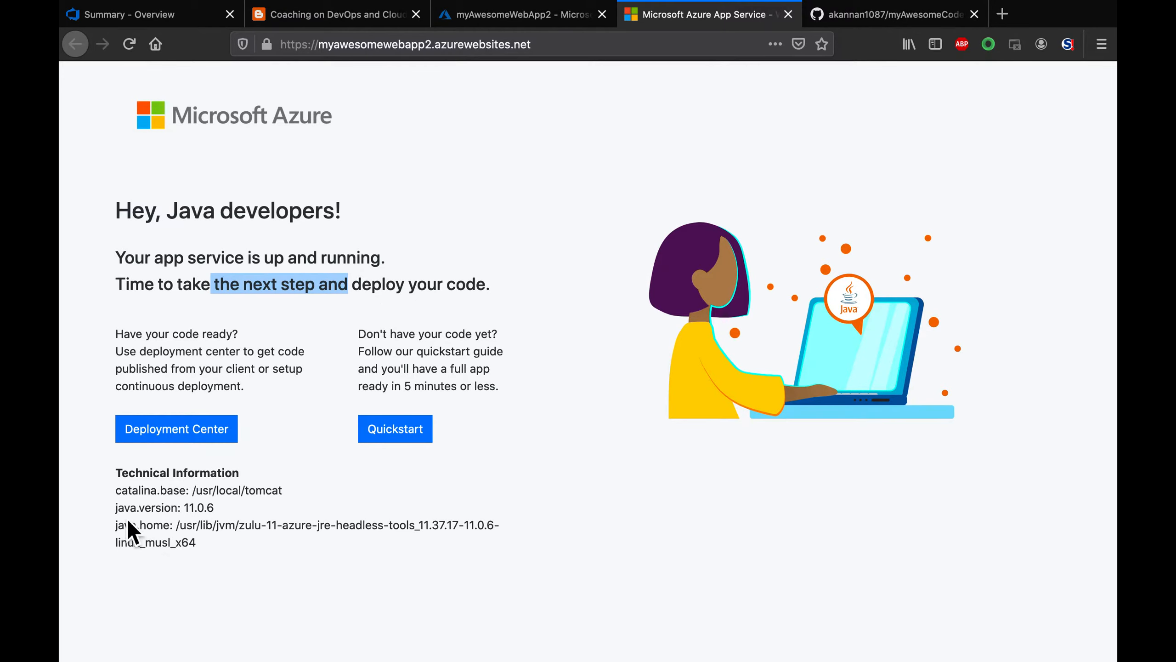
pyautogui.moveTo(116, 509); pyautogui.dragTo(219, 513)
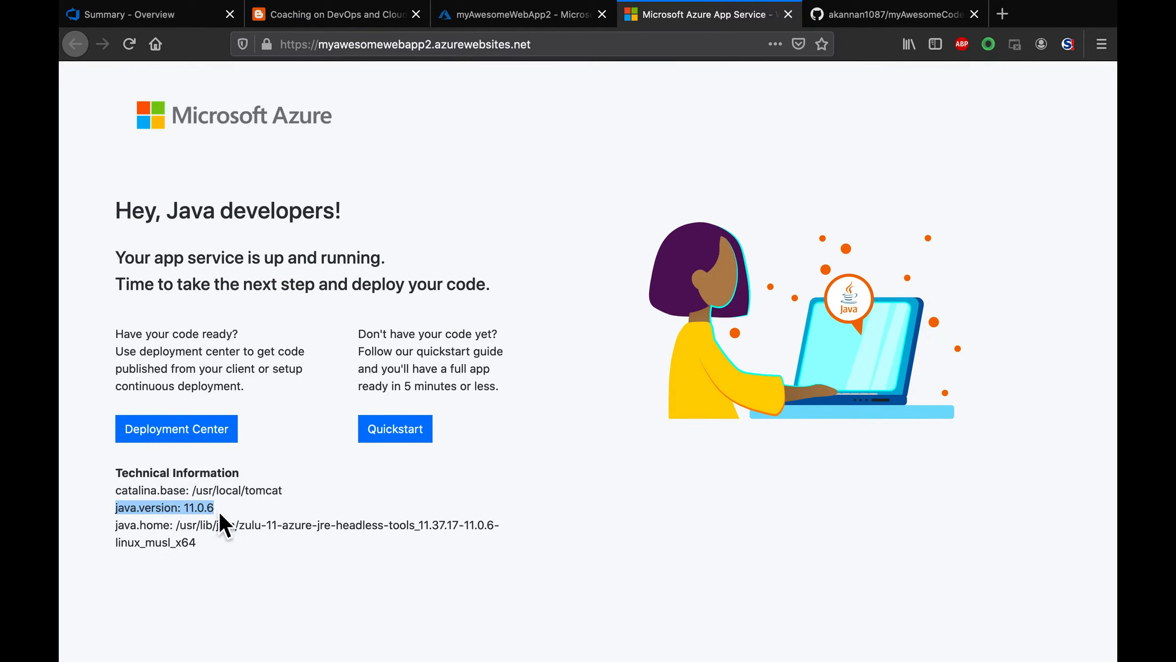
pyautogui.moveTo(154, 493); pyautogui.dragTo(313, 493)
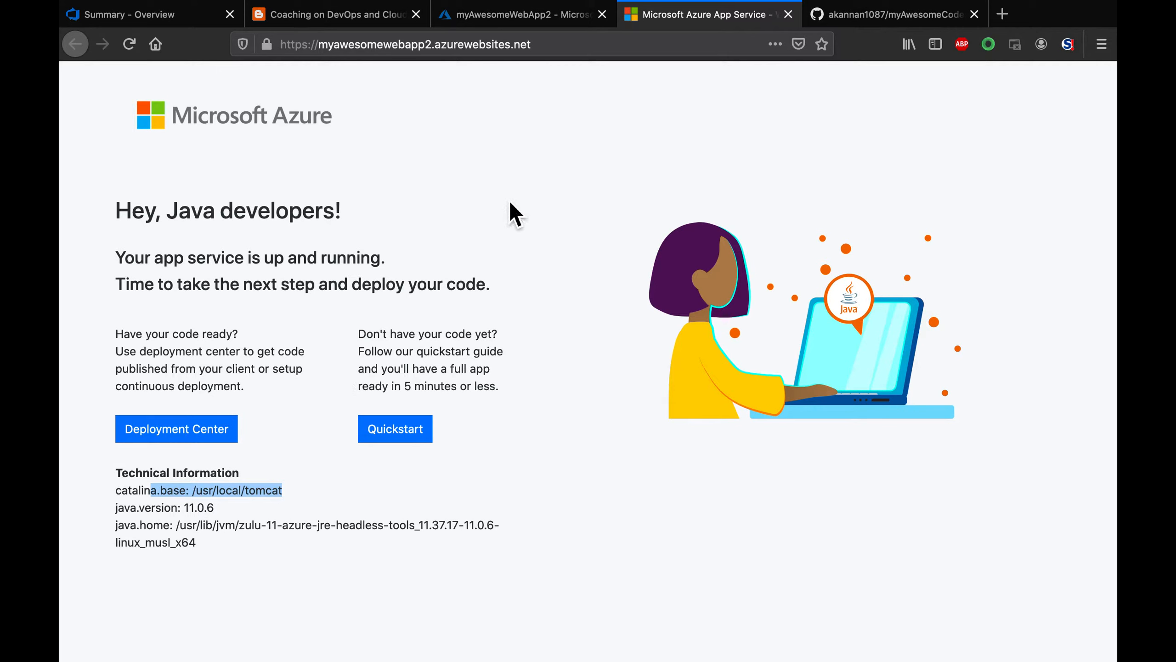
# Step: Return to the Azure portal and examine myAwesomeWebApp2's general configuration, including its available stacks, platform, debugging and client certificate settings
pyautogui.click(543, 21)
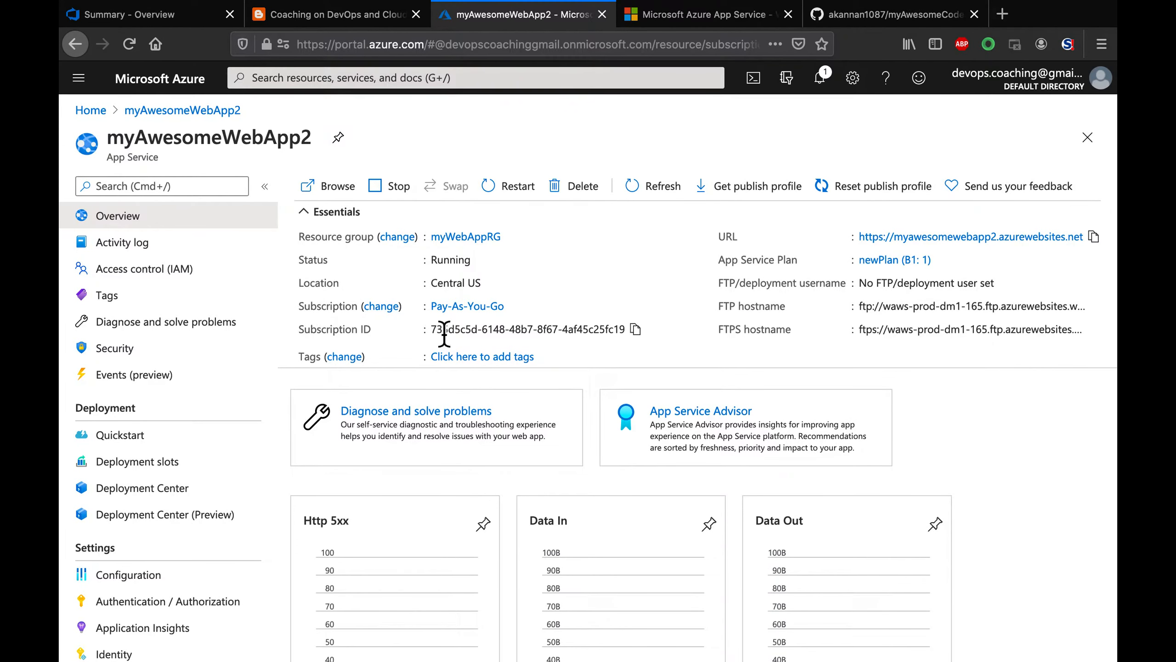
pyautogui.click(121, 576)
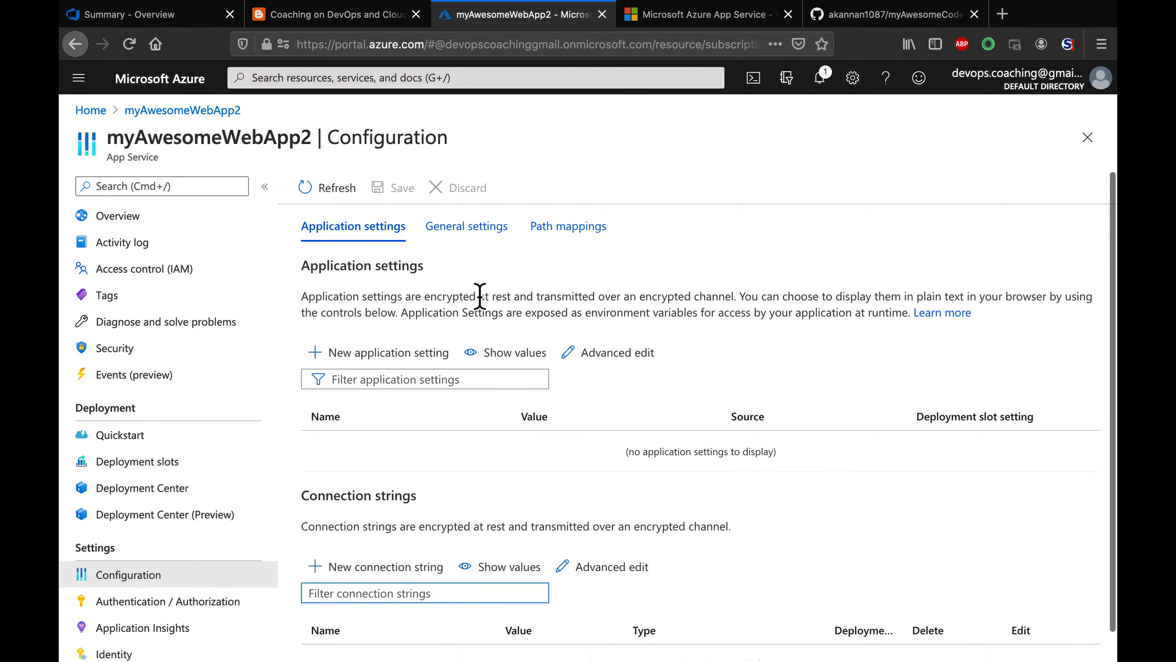
pyautogui.click(469, 239)
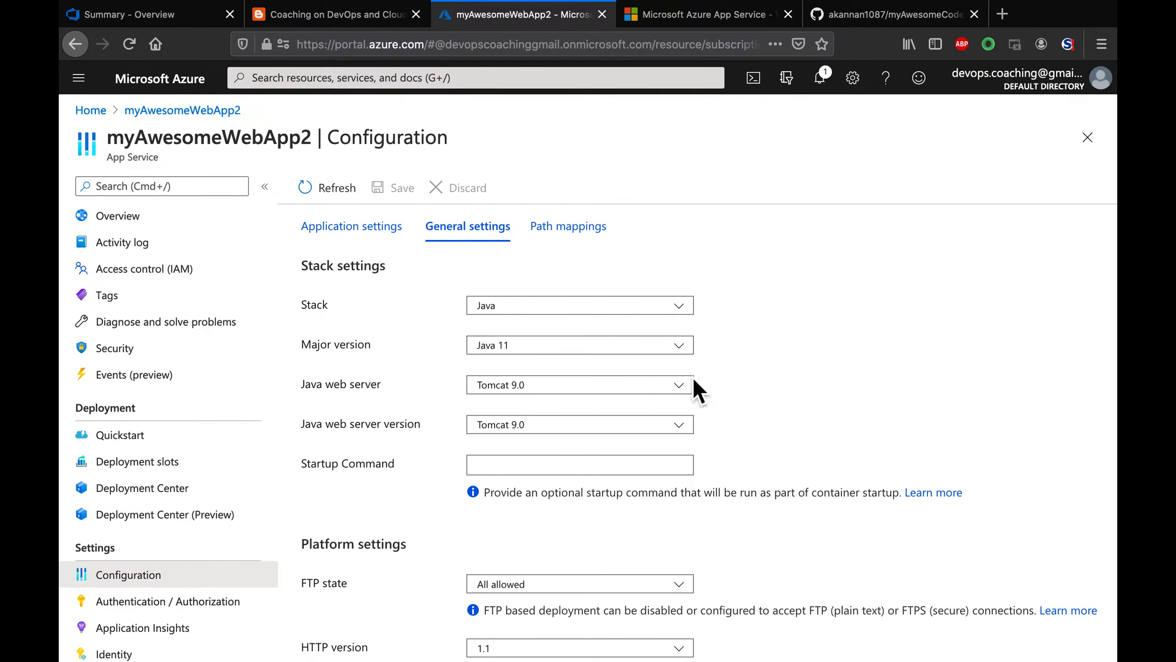
pyautogui.click(689, 309)
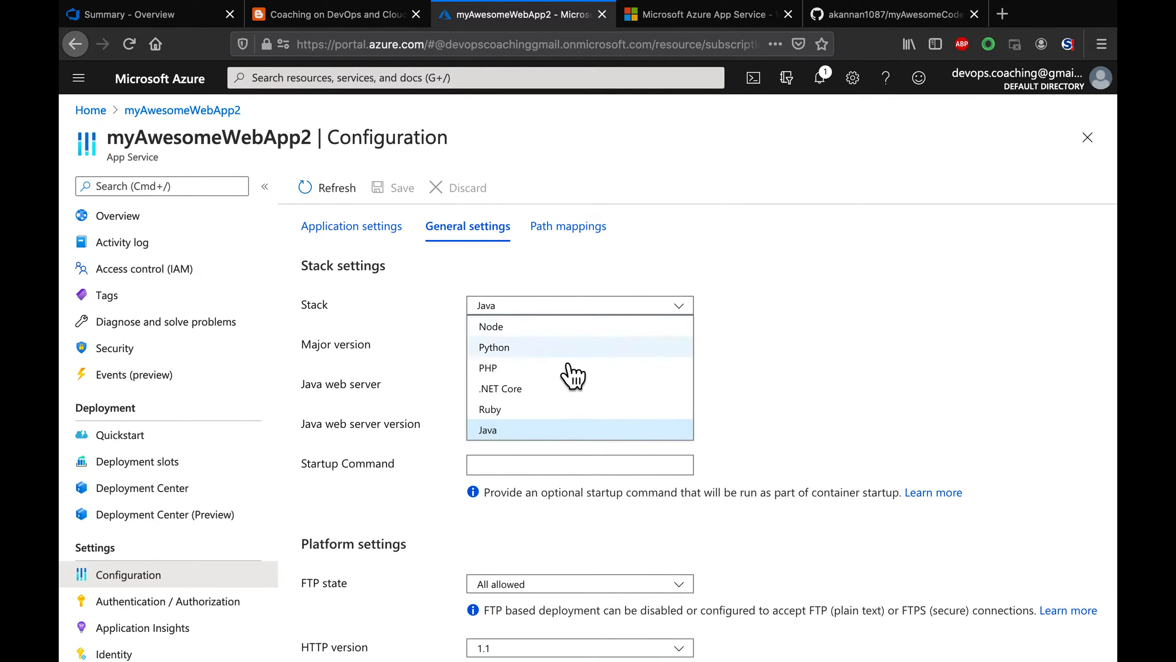
pyautogui.click(837, 328)
pyautogui.scroll(-3, 834, 363)
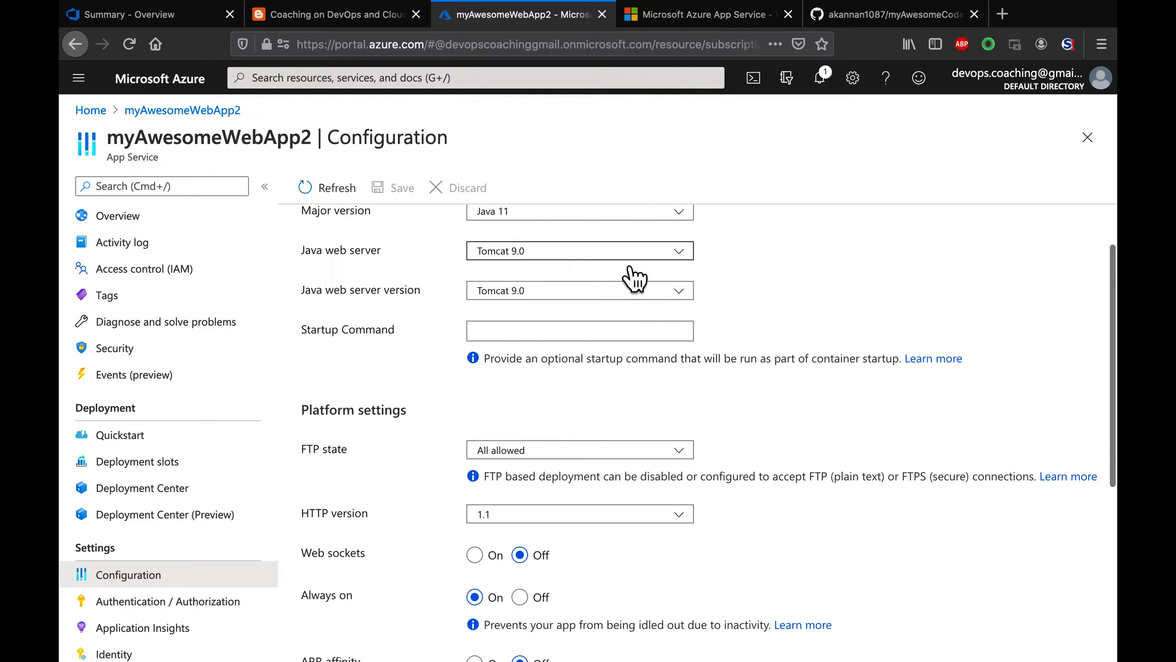
pyautogui.scroll(3, 790, 373)
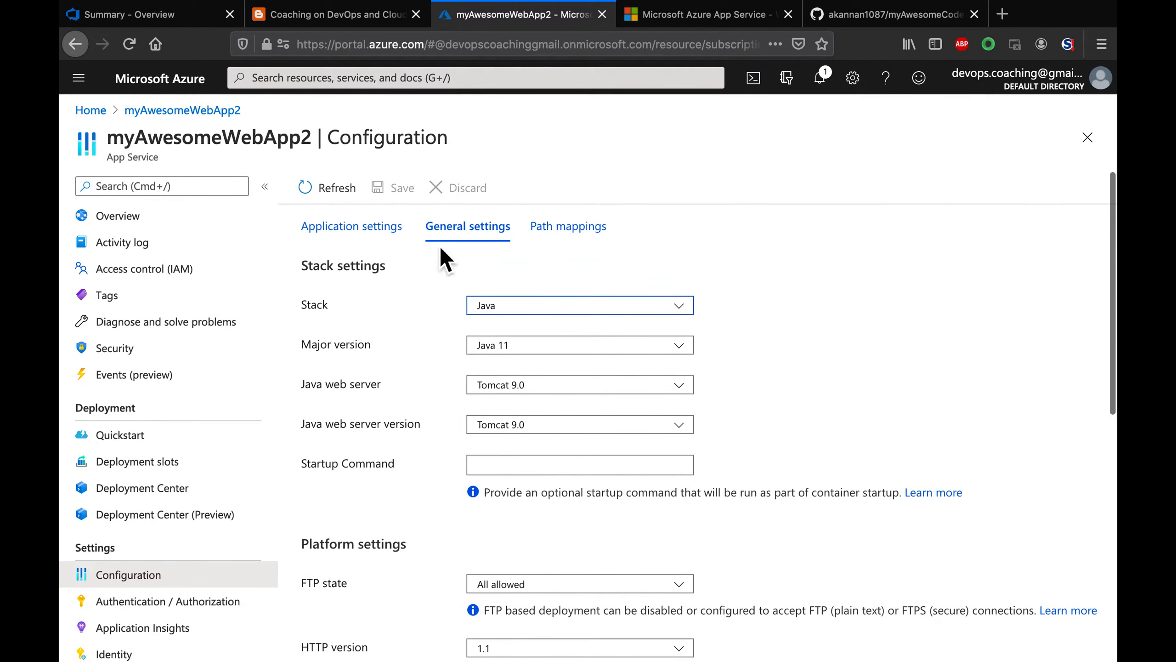
pyautogui.scroll(-10, 766, 503)
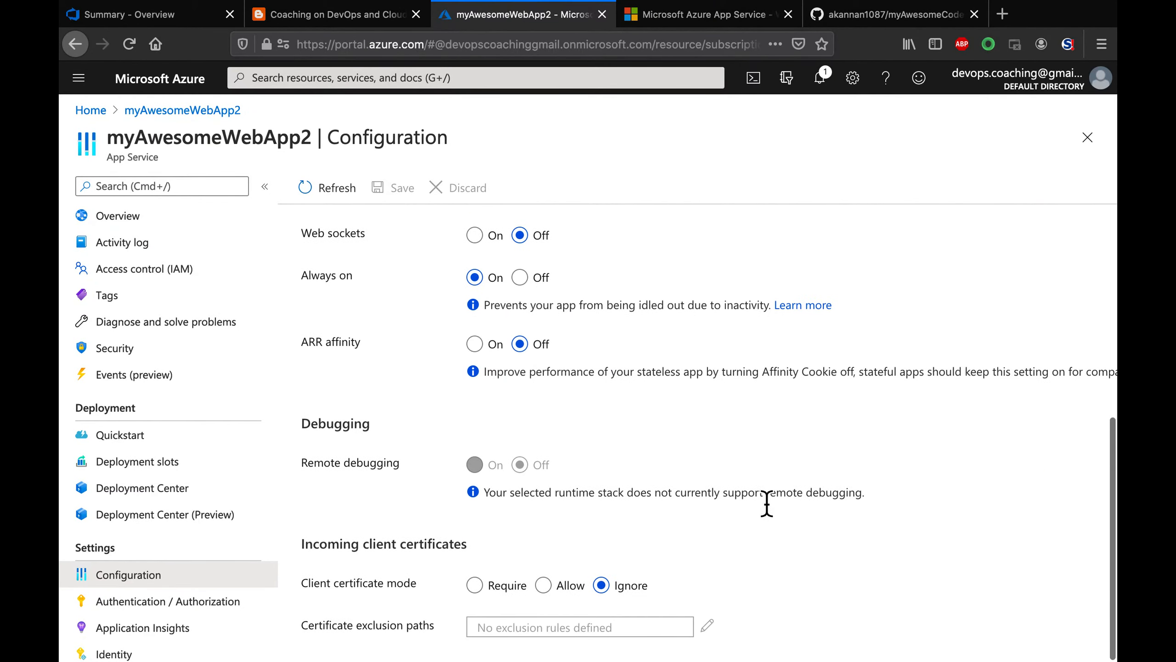
pyautogui.scroll(10, 767, 503)
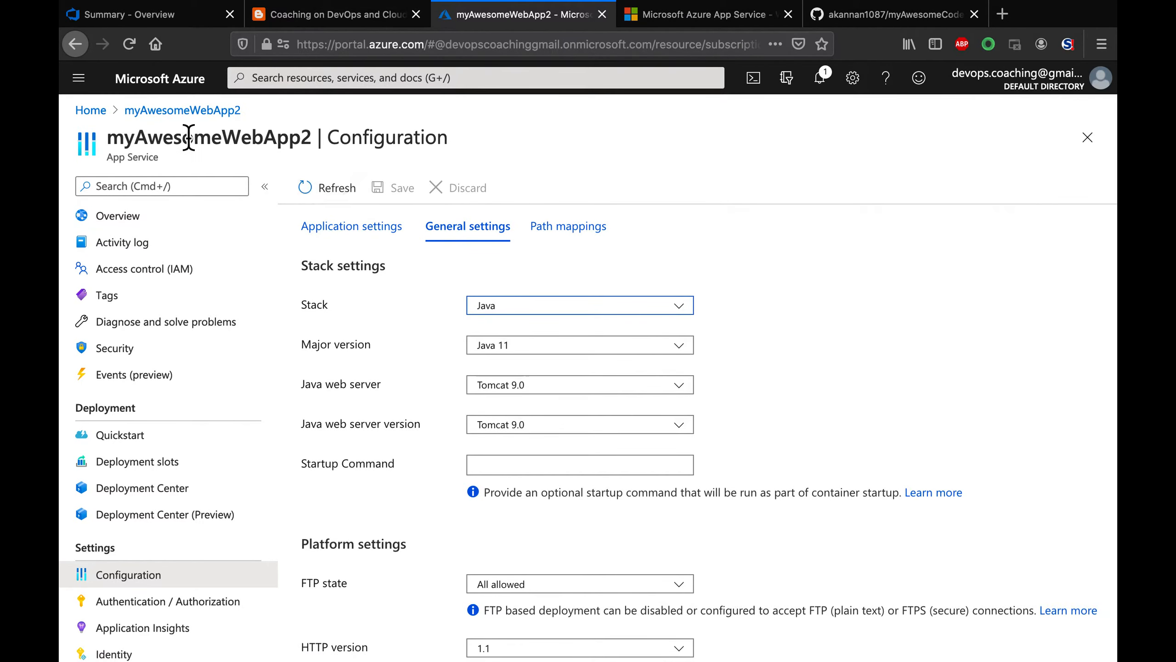
# Step: Switch to the coachdevops.com guide and read the section on creating Azure pipelines in Azure DevOps
pyautogui.click(313, 22)
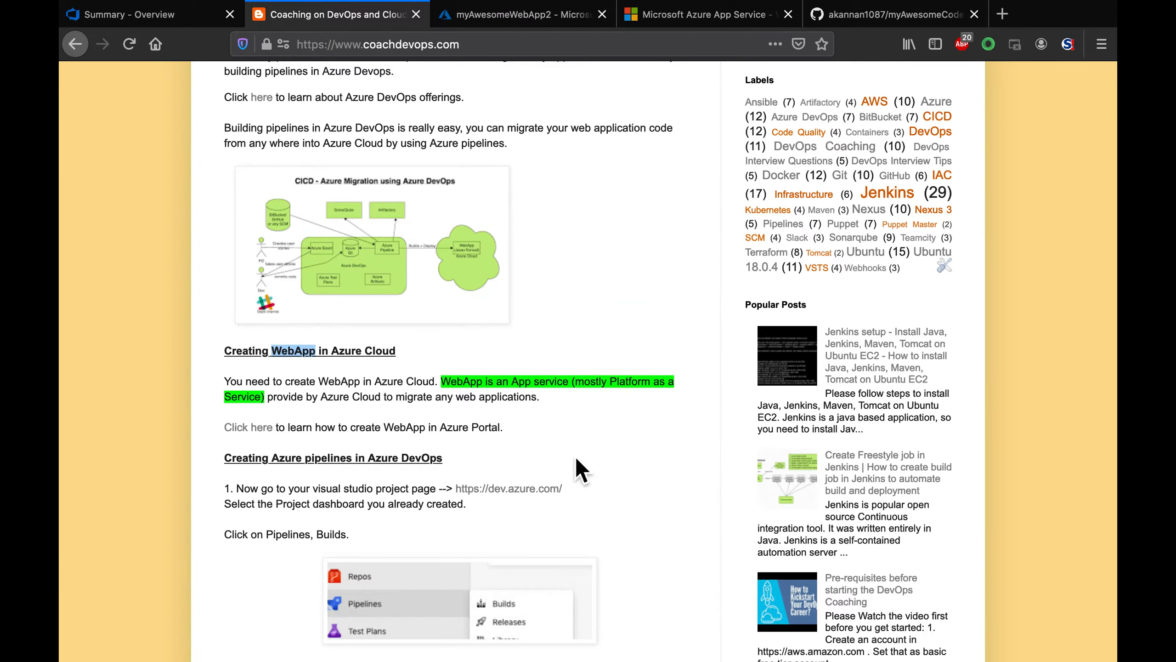
pyautogui.scroll(-10, 579, 463)
pyautogui.scroll(8, 419, 278)
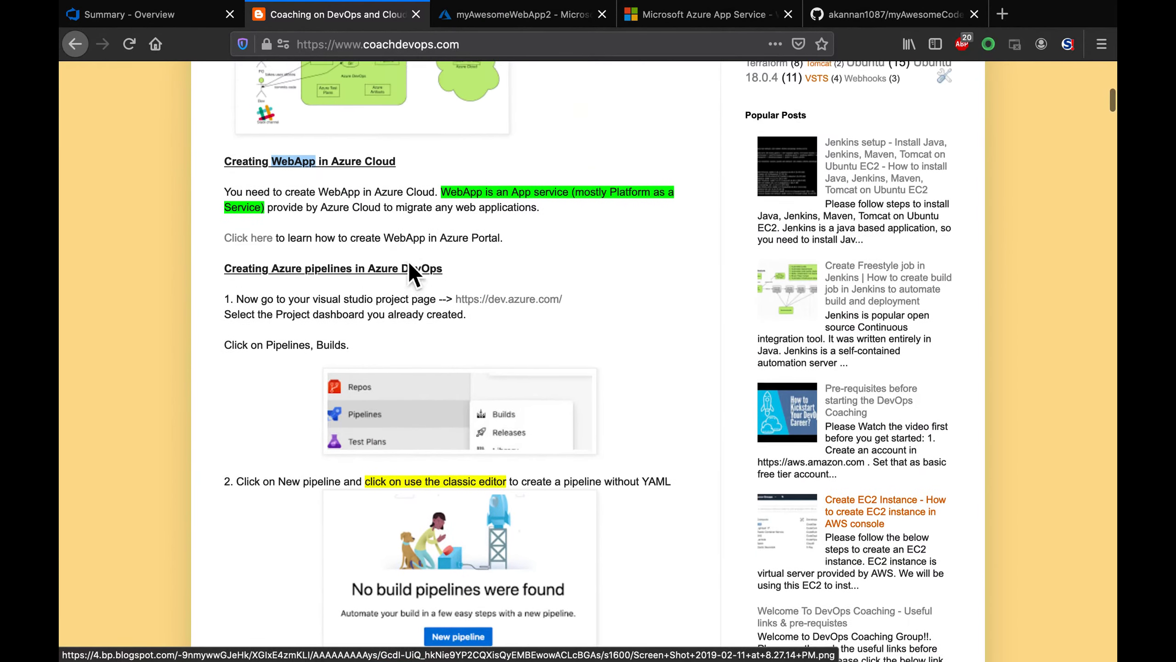
pyautogui.moveTo(279, 360); pyautogui.dragTo(391, 369)
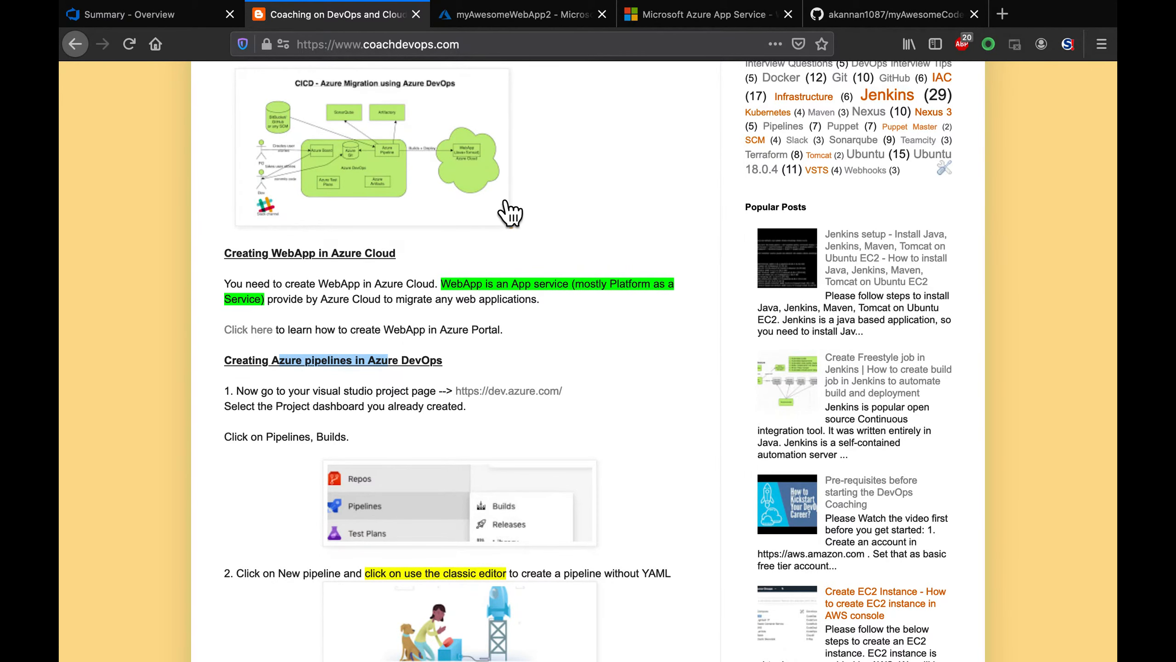
# Step: Switch to Azure DevOps and start a new classic-editor pipeline in myAzurePipelineProject with GitHub as the source
pyautogui.click(182, 14)
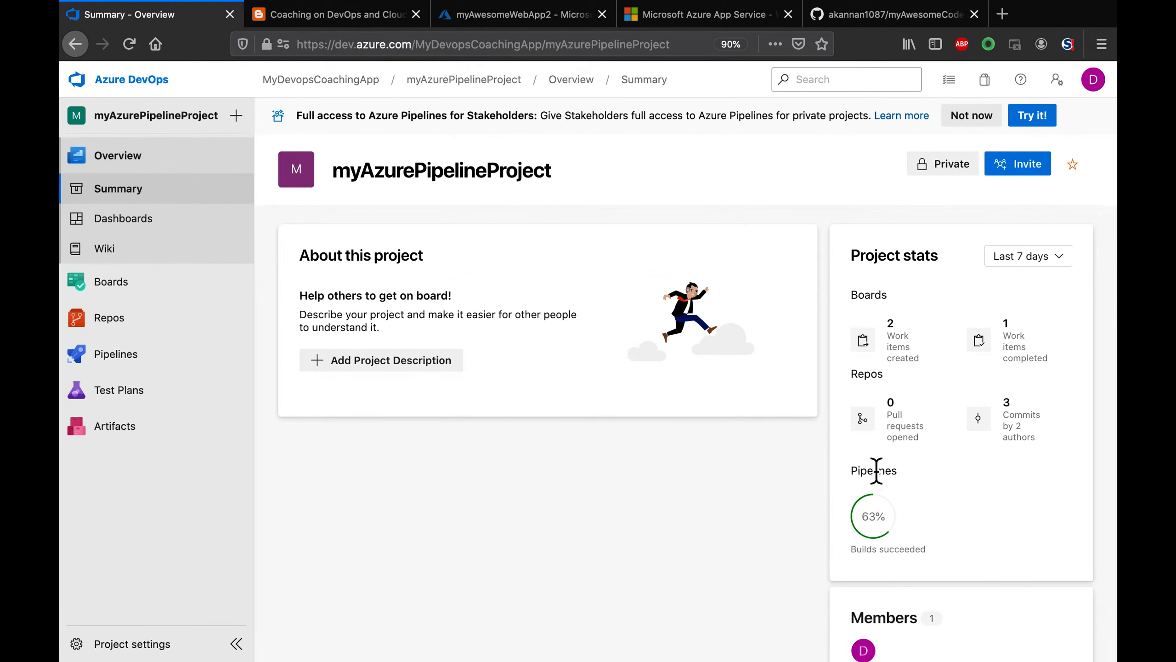
pyautogui.click(116, 354)
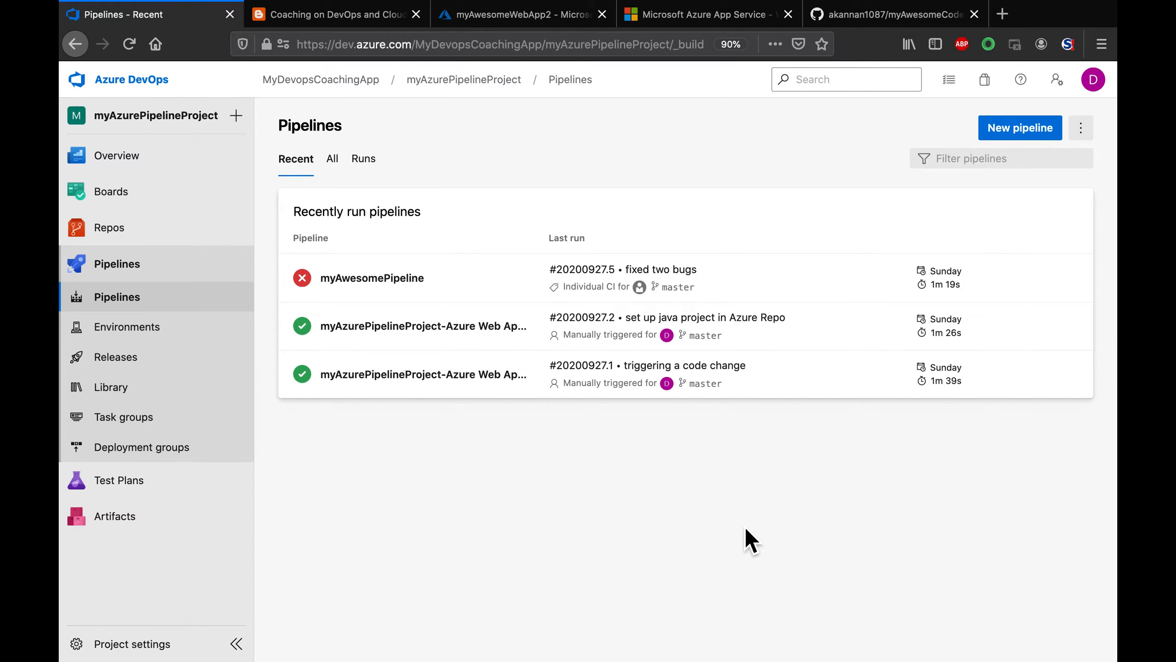
pyautogui.click(1025, 142)
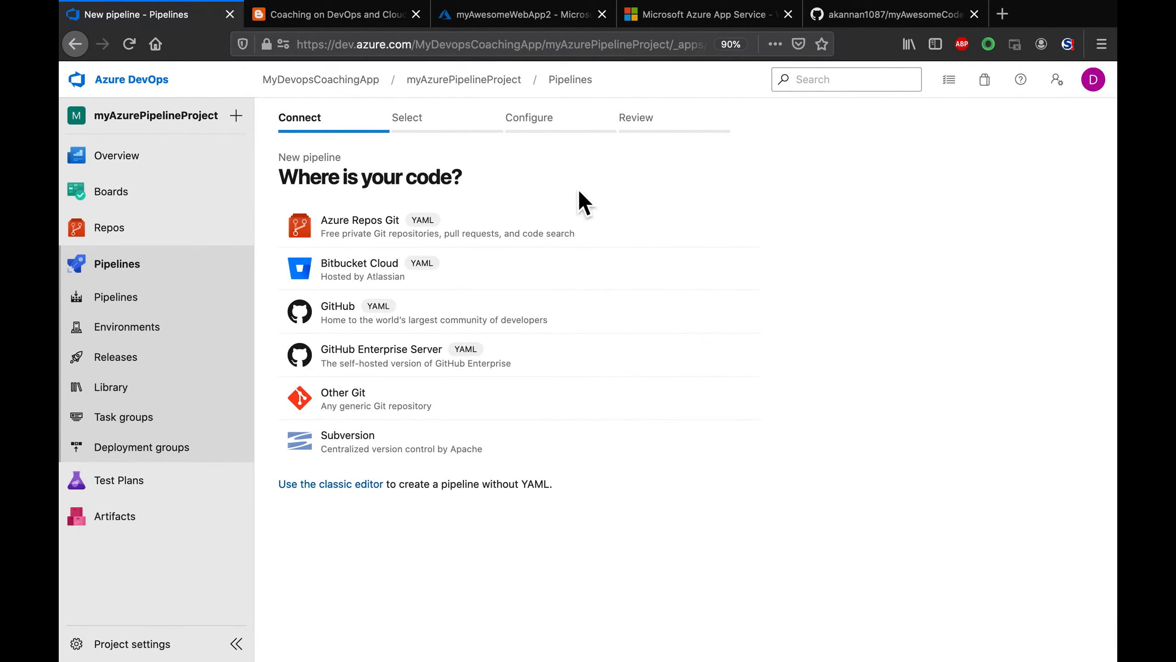
pyautogui.moveTo(309, 188); pyautogui.dragTo(436, 187)
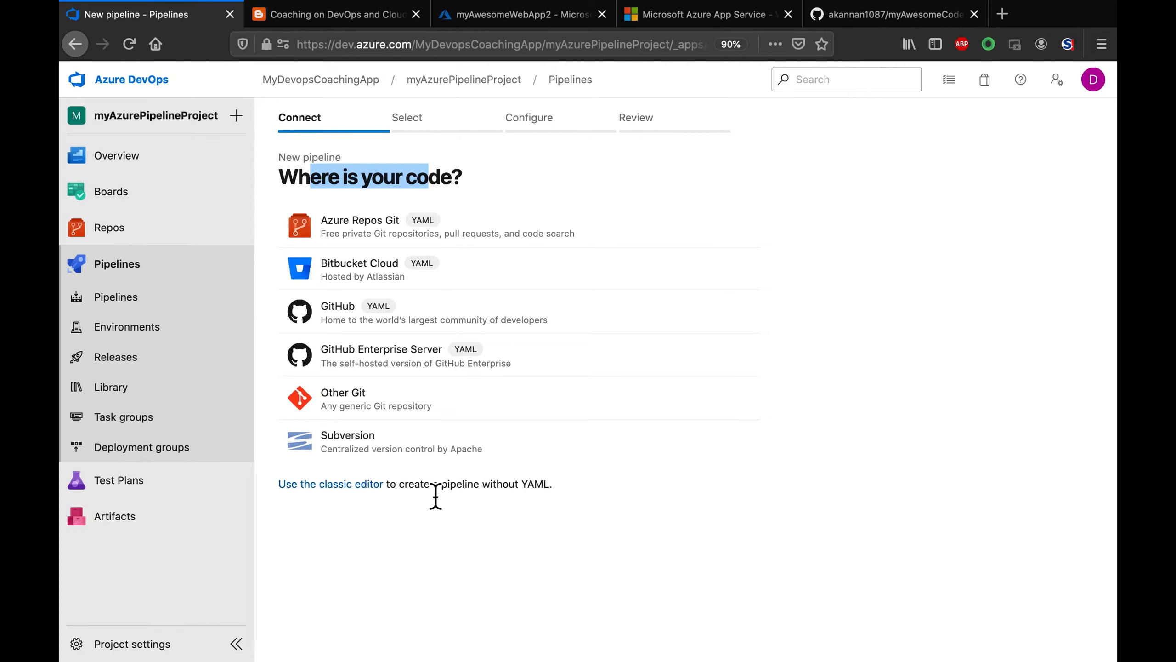
pyautogui.click(334, 493)
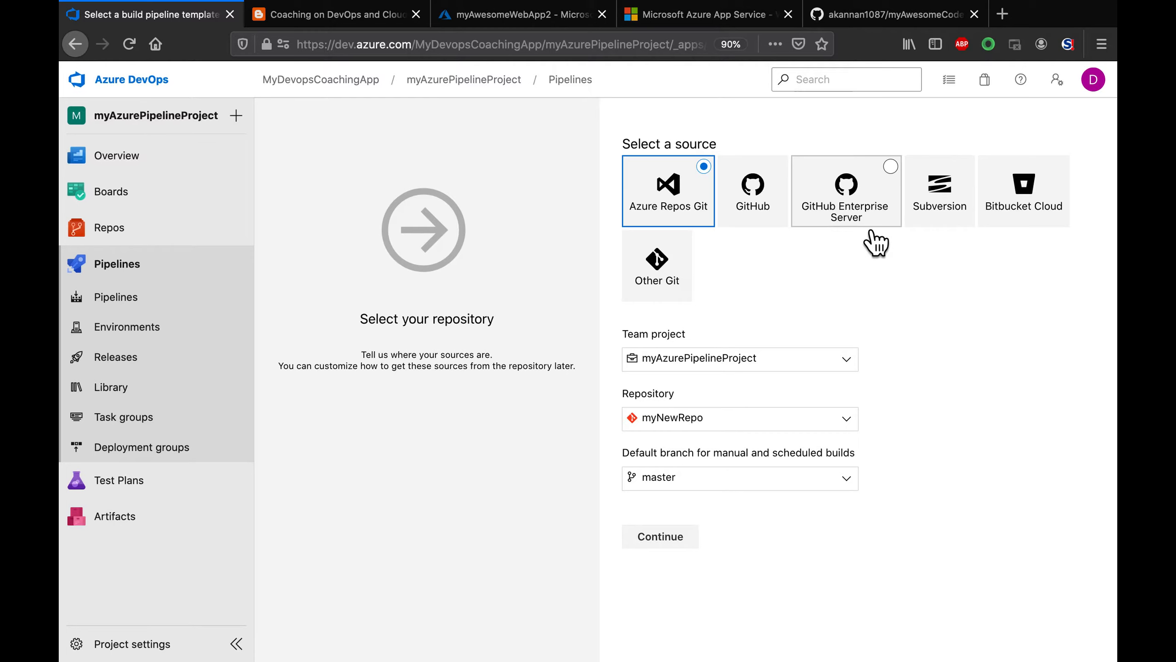
pyautogui.click(774, 220)
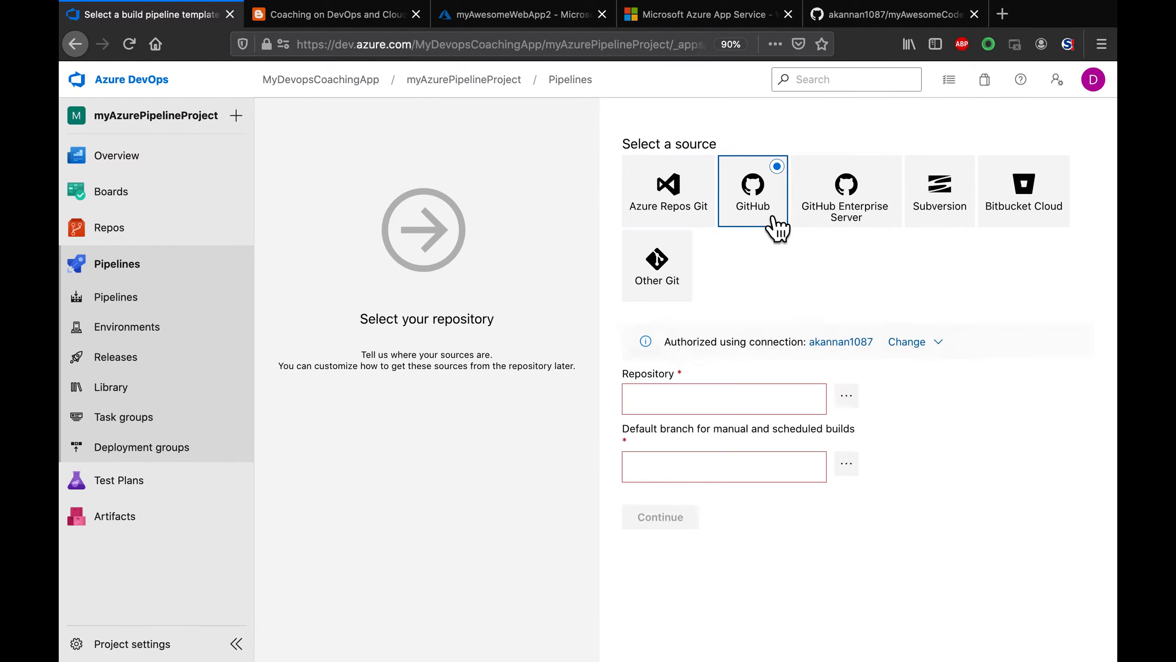
# Step: Check what GitHub Enterprise Server requires as a source, return to GitHub and view its available connection options
pyautogui.click(861, 225)
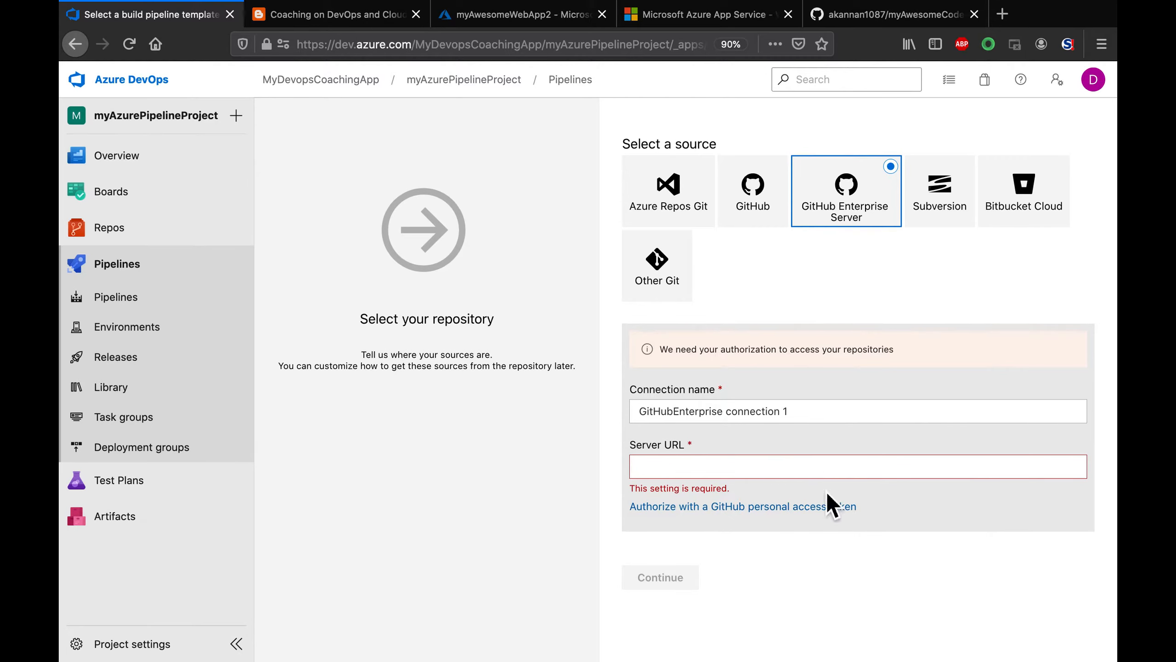
pyautogui.click(773, 223)
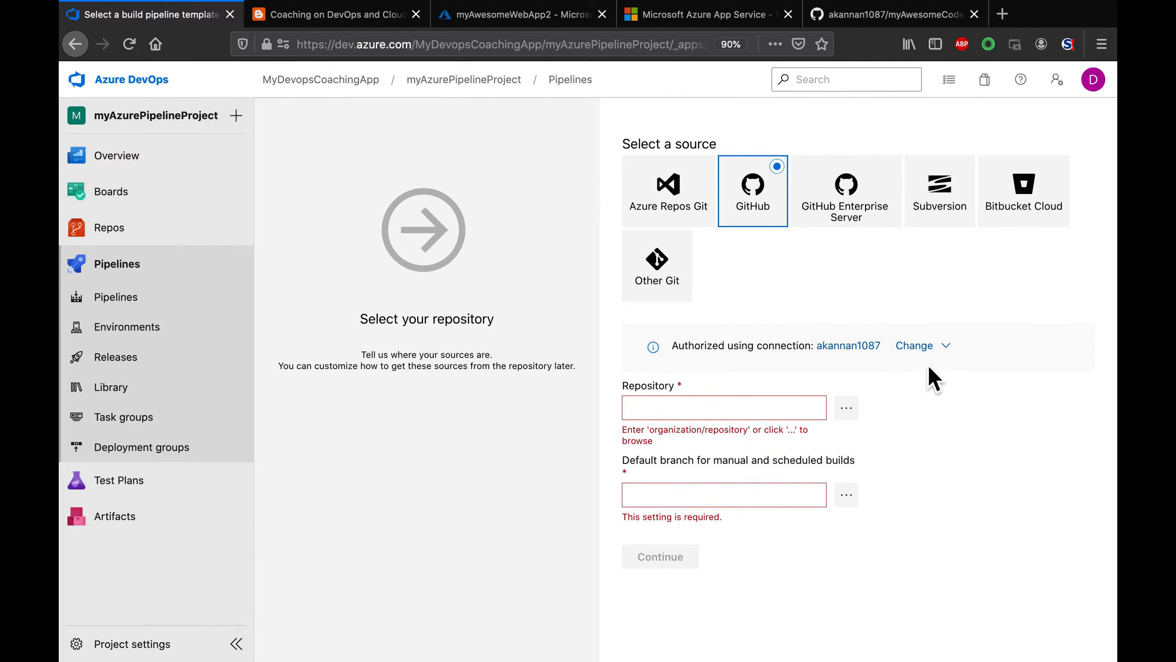
pyautogui.click(953, 354)
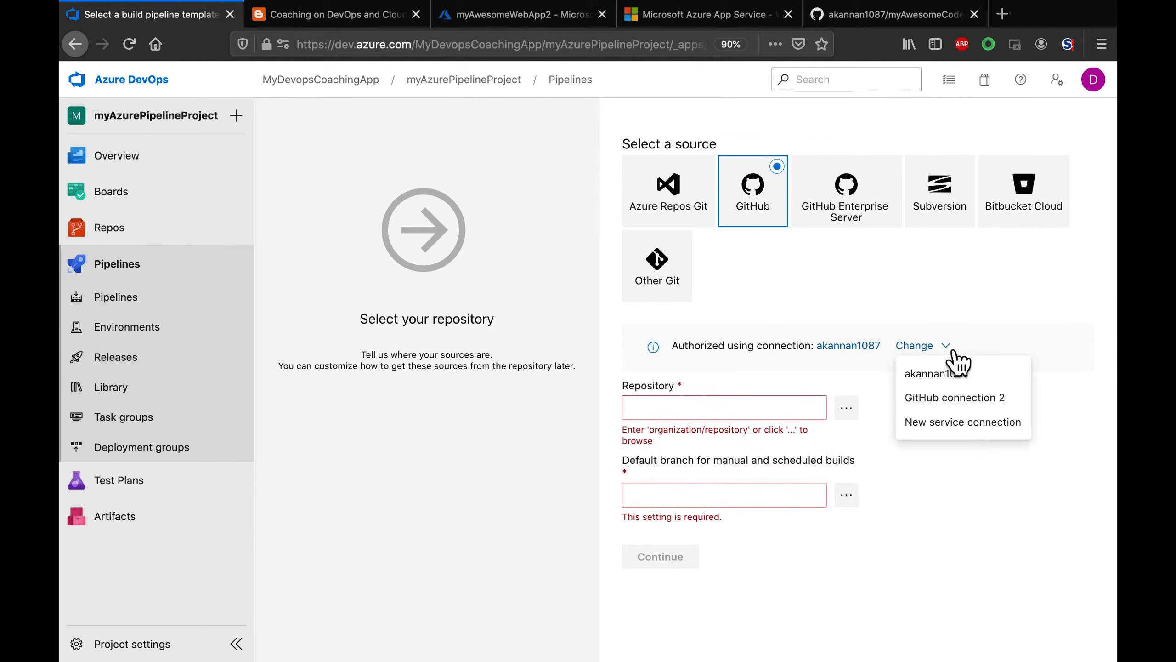
pyautogui.click(947, 526)
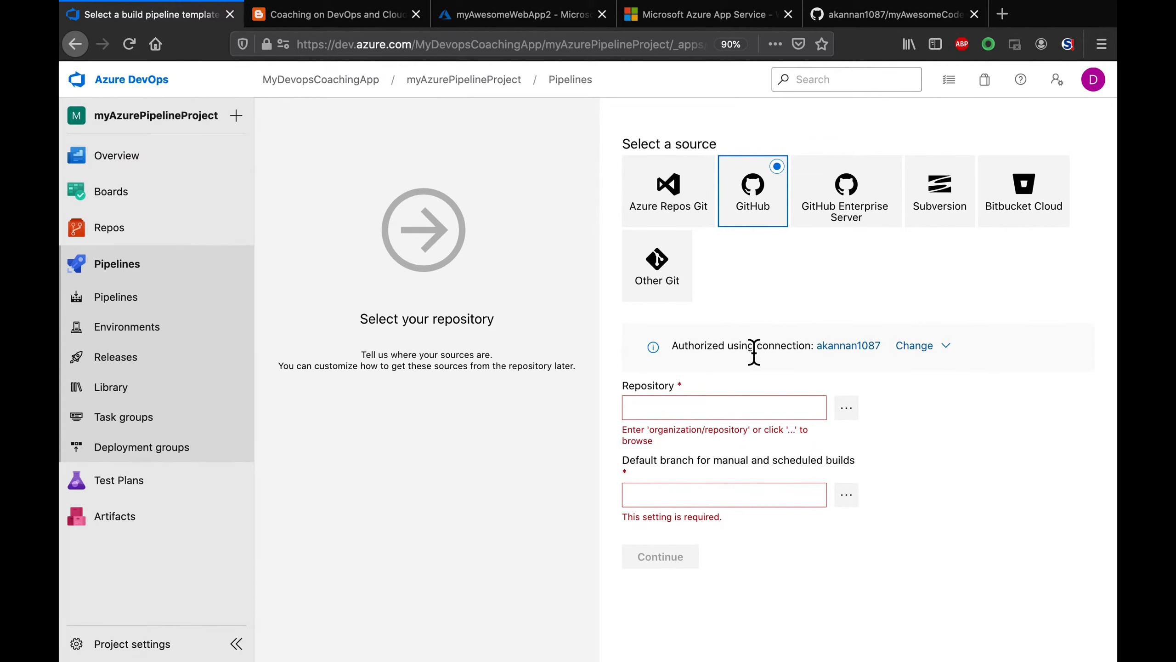
# Step: Find the myAwesomeCodeRepo repository and accept it as the pipeline's GitHub source with master as the default branch
pyautogui.click(846, 407)
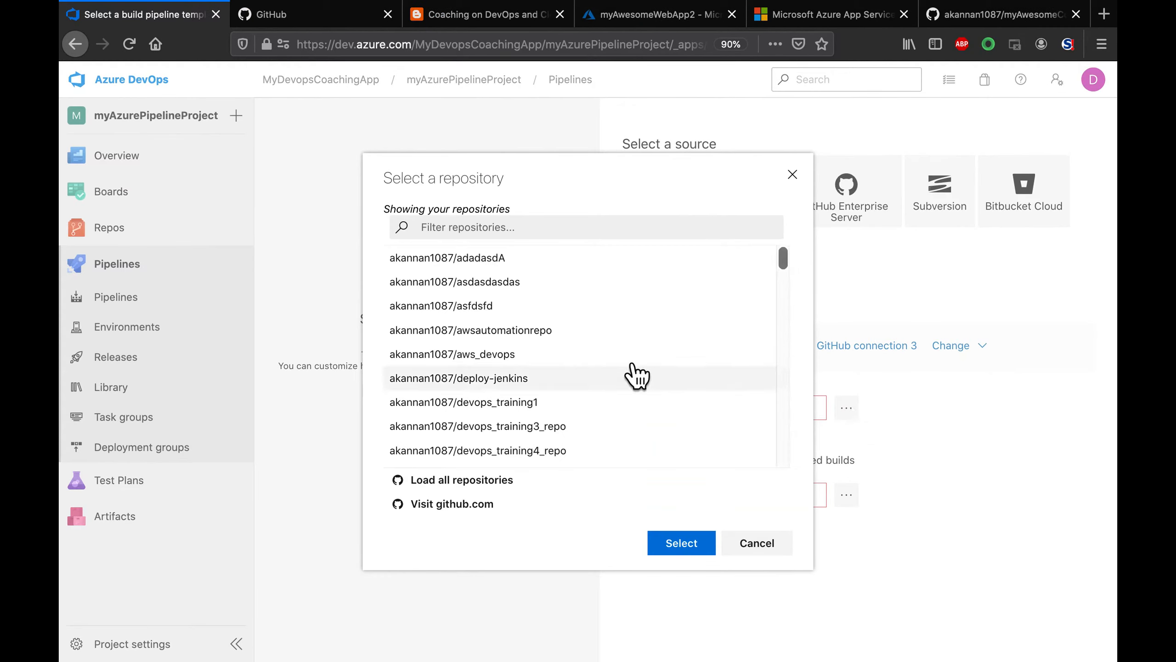
pyautogui.click(525, 227)
pyautogui.write('https://github.com/akannan1087/myAwesomeCodeRepo')
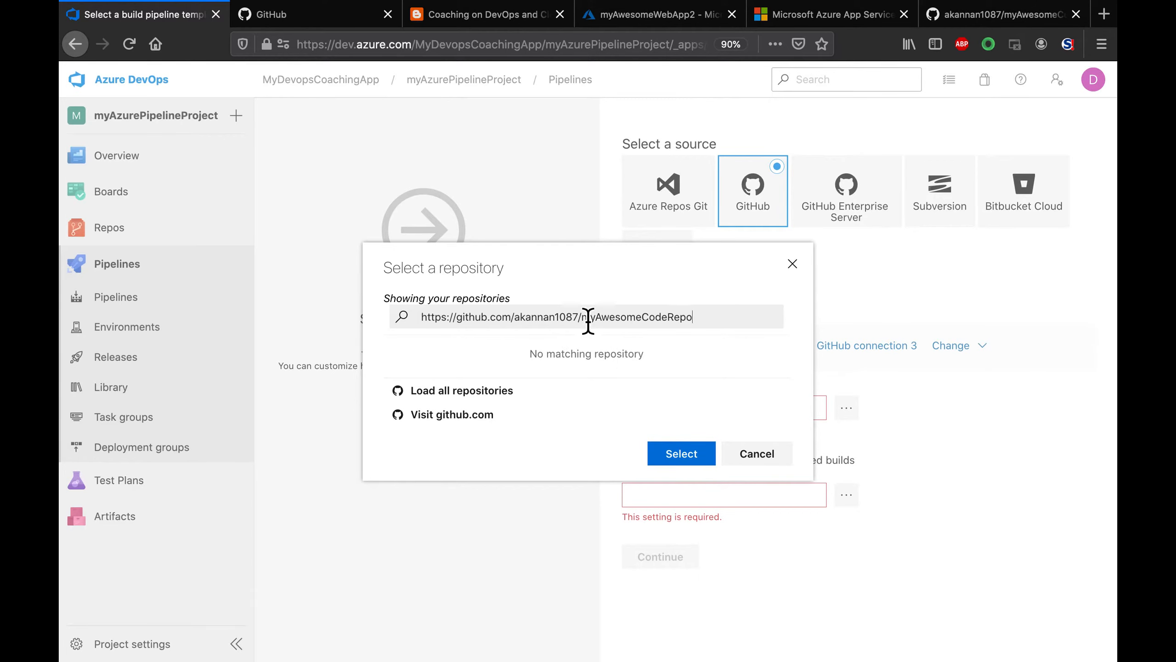
pyautogui.moveTo(585, 316); pyautogui.dragTo(283, 297)
pyautogui.press('BackSpace')
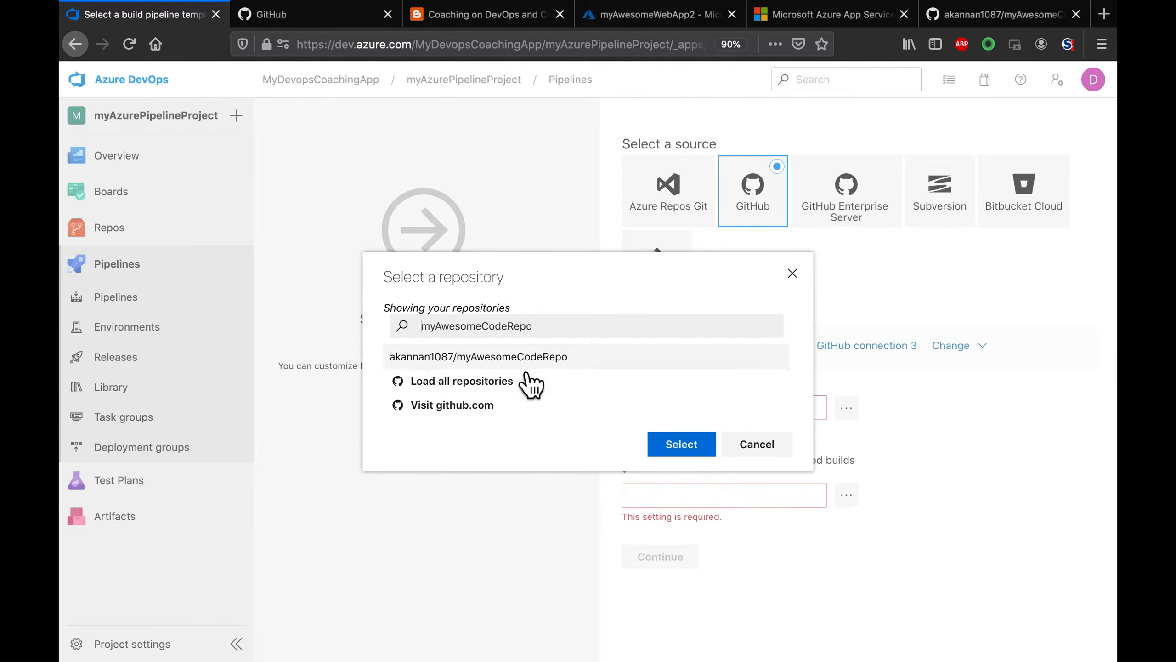
pyautogui.click(528, 364)
pyautogui.click(681, 444)
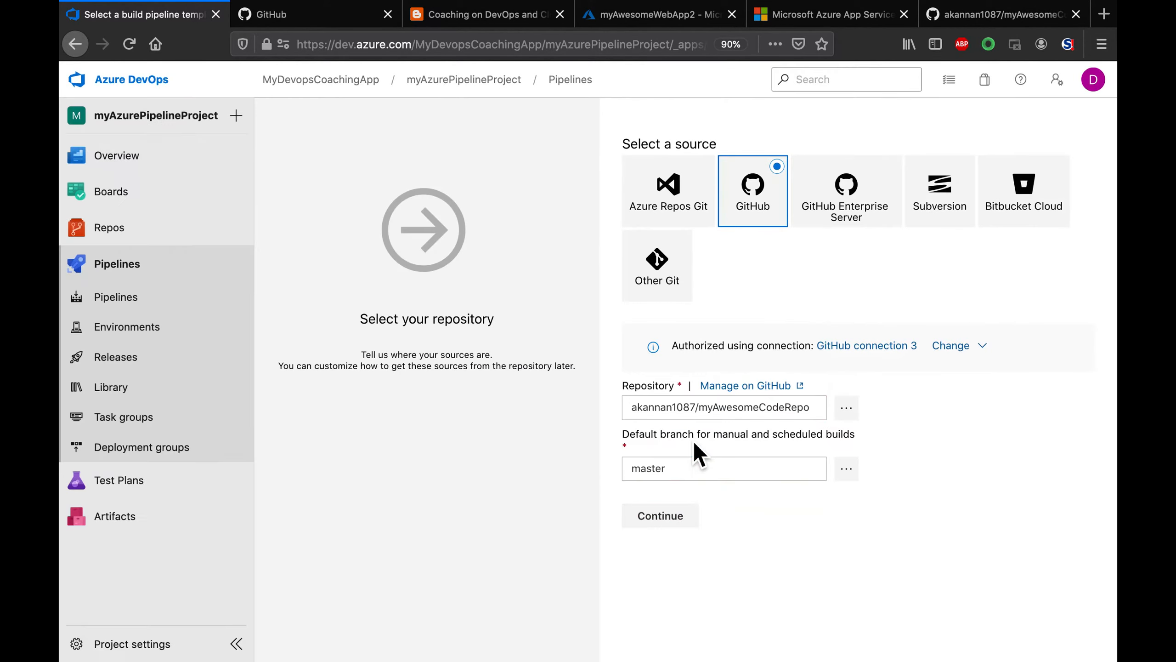
pyautogui.click(684, 552)
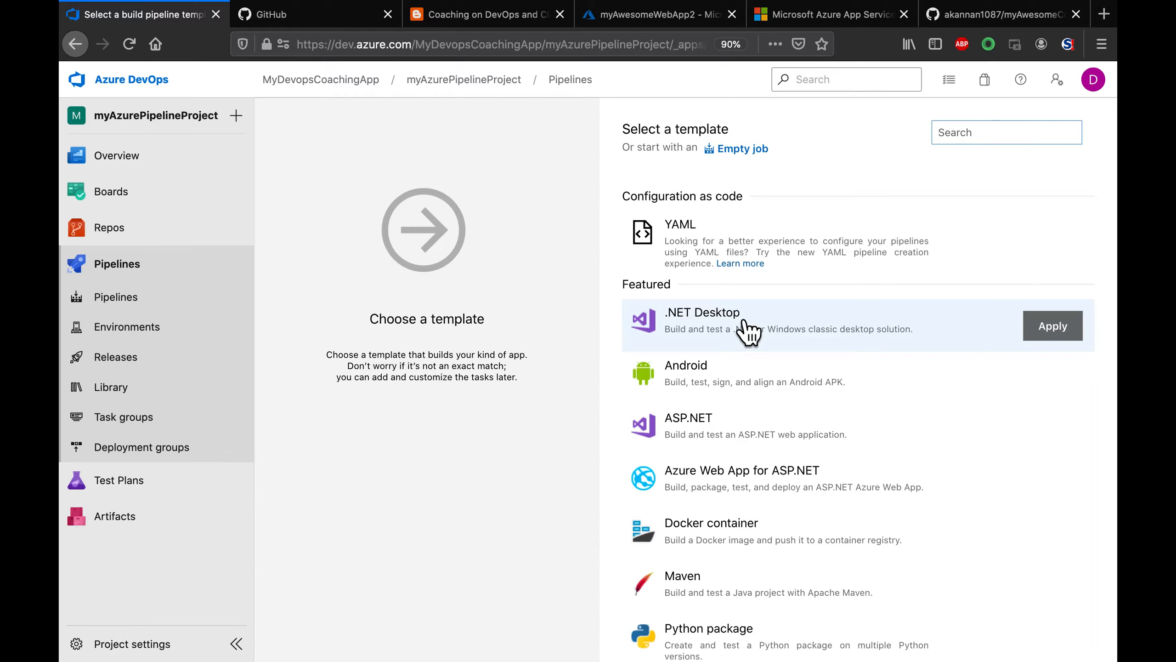
# Step: Search the pipeline templates for Java and apply the Azure Web App for Java template
pyautogui.click(969, 141)
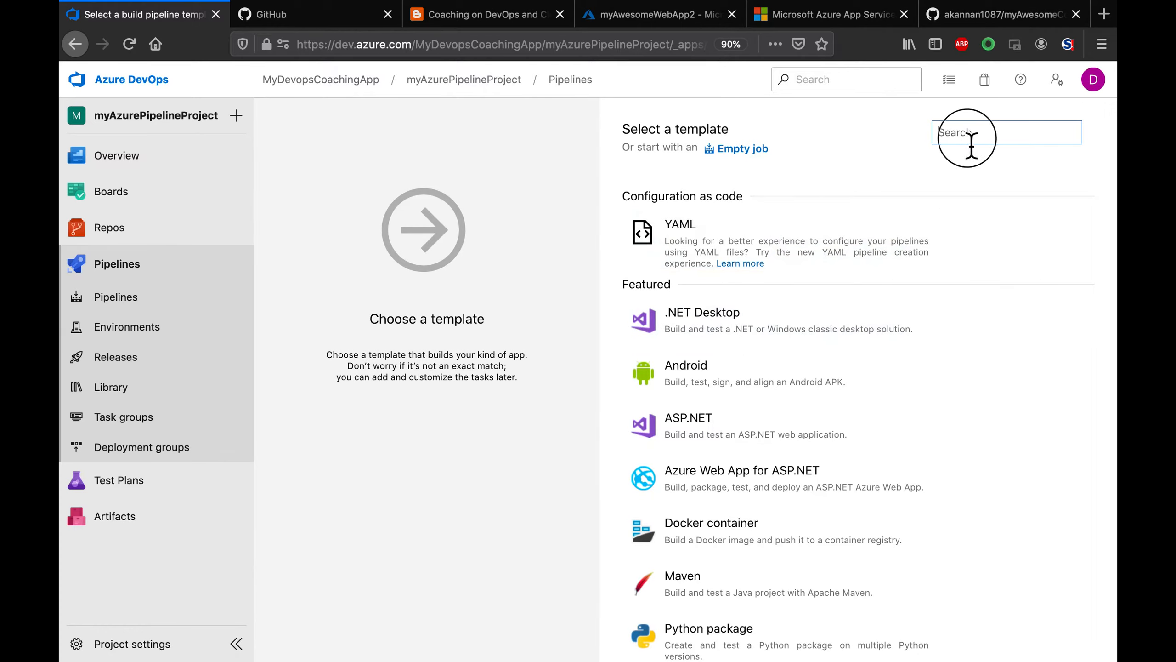
pyautogui.write('Java')
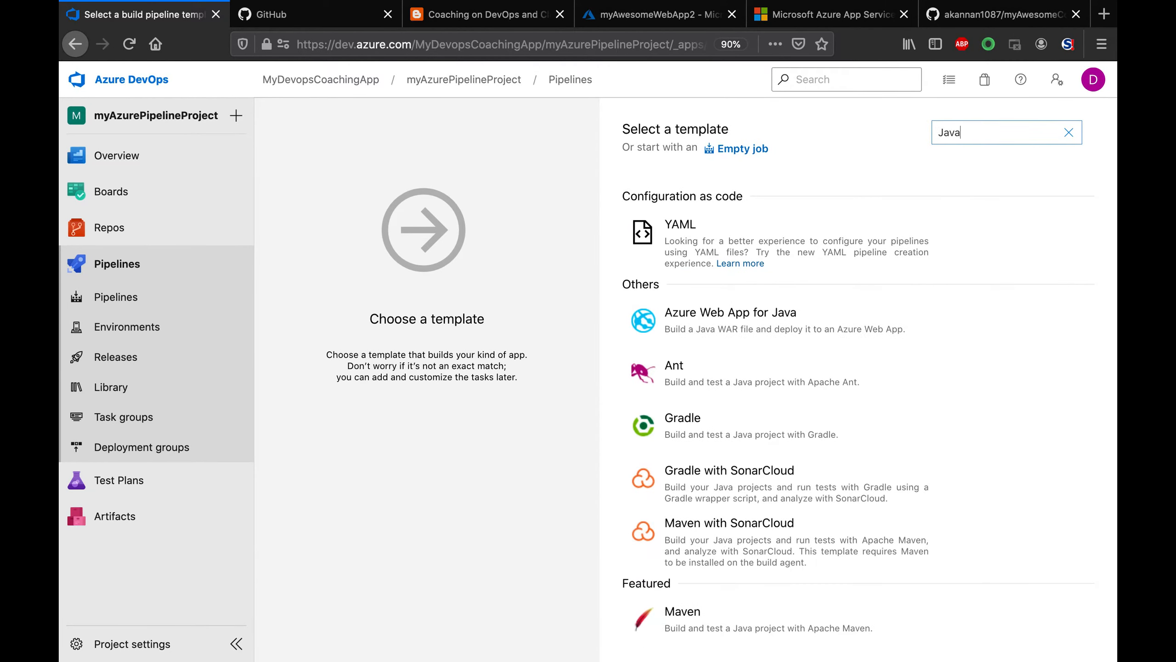
pyautogui.moveTo(725, 334)
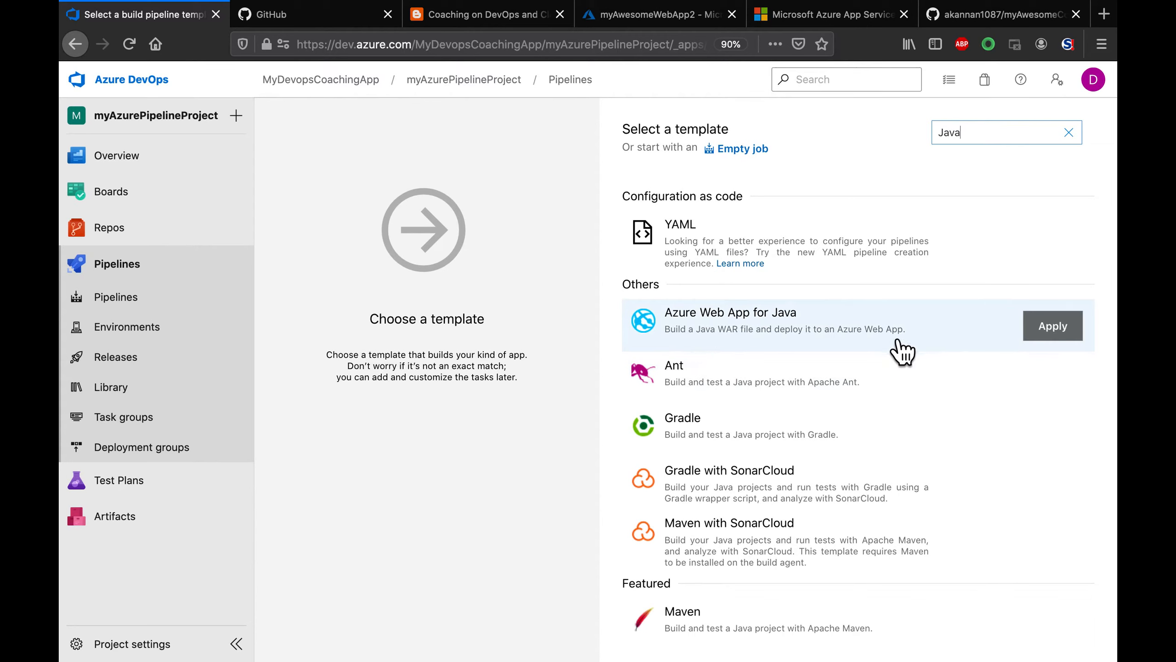
pyautogui.click(1064, 331)
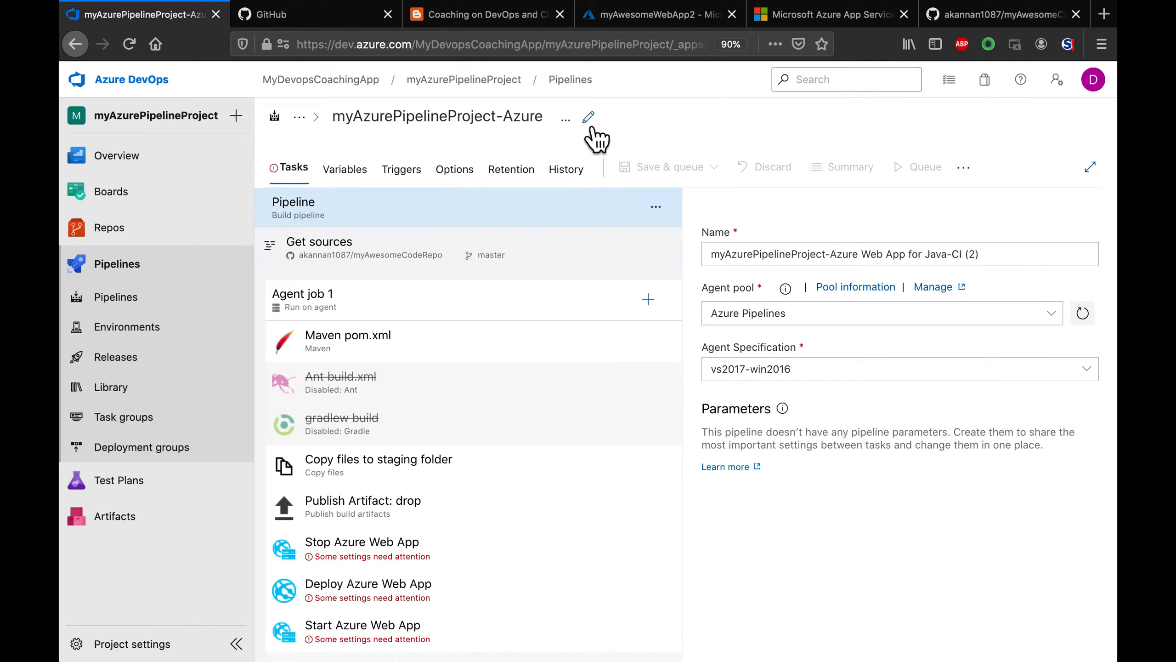
# Step: Rename the pipeline to myAwesomePipelineJob
pyautogui.click(597, 124)
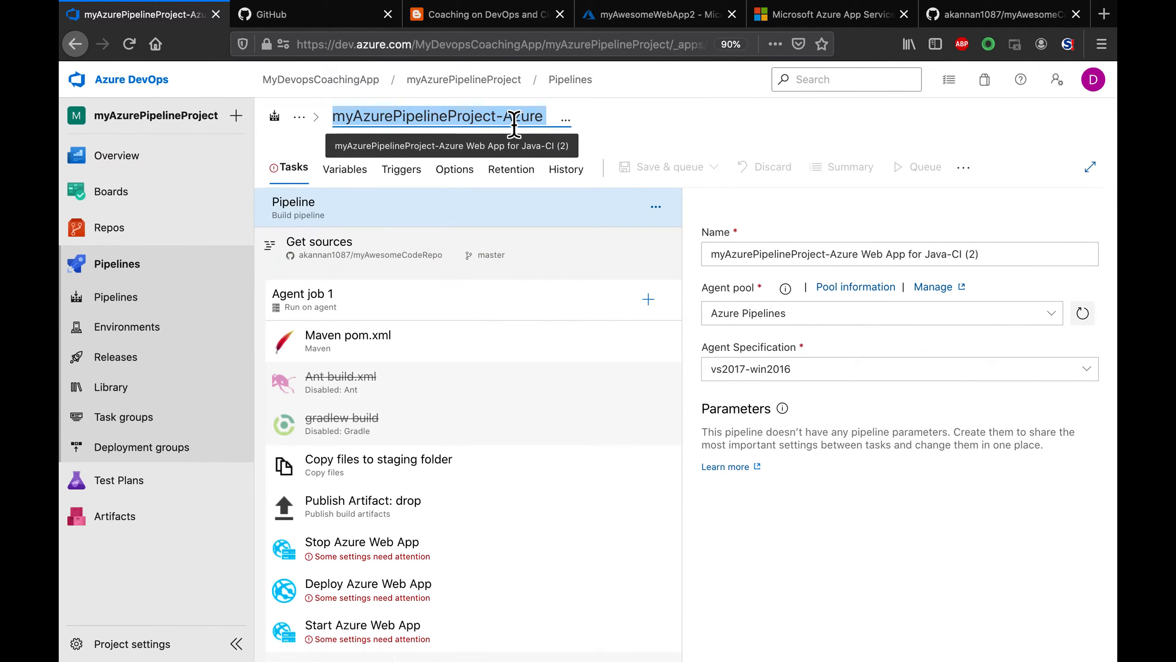
pyautogui.write('my')
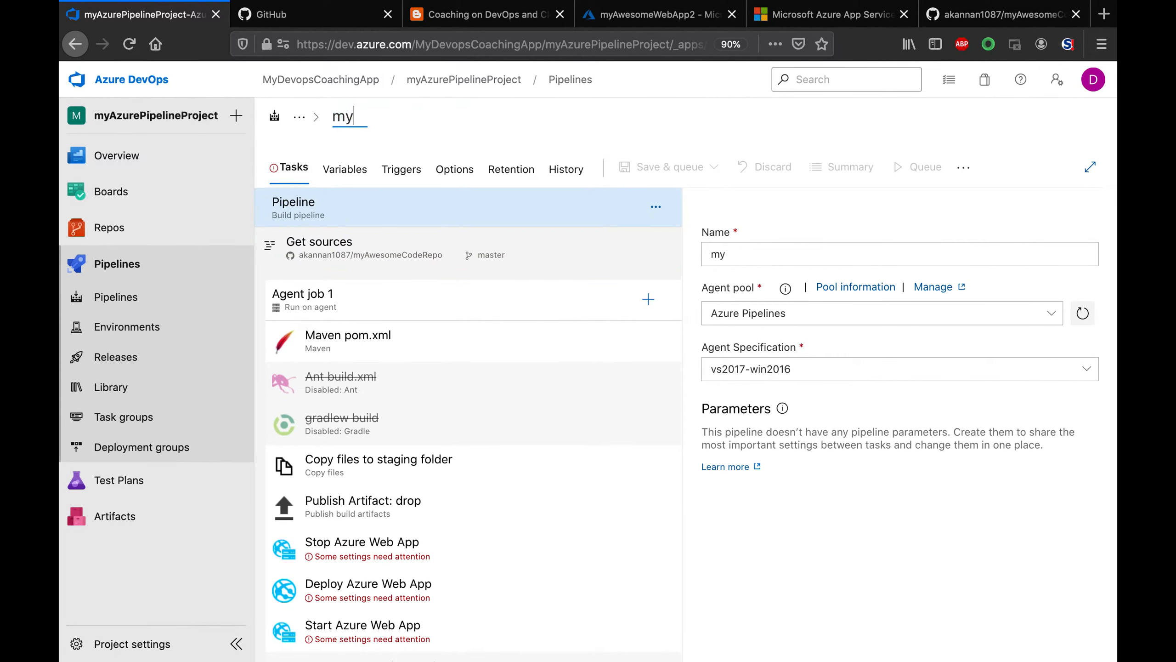
pyautogui.write('AwesomePi')
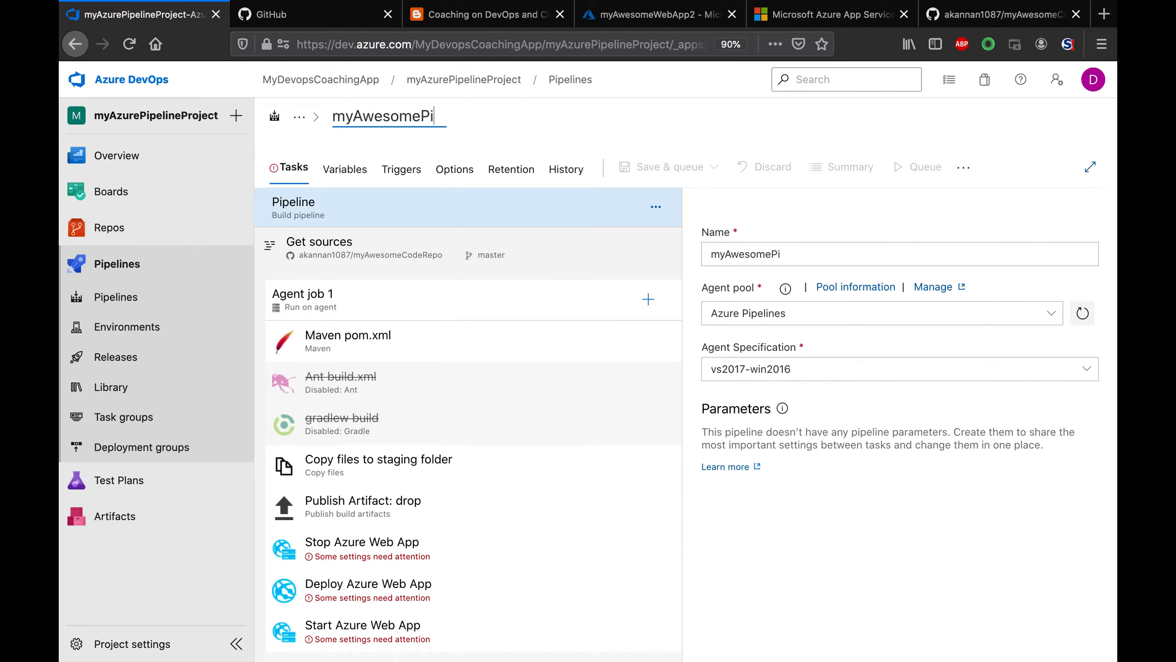
pyautogui.write('pelineJ')
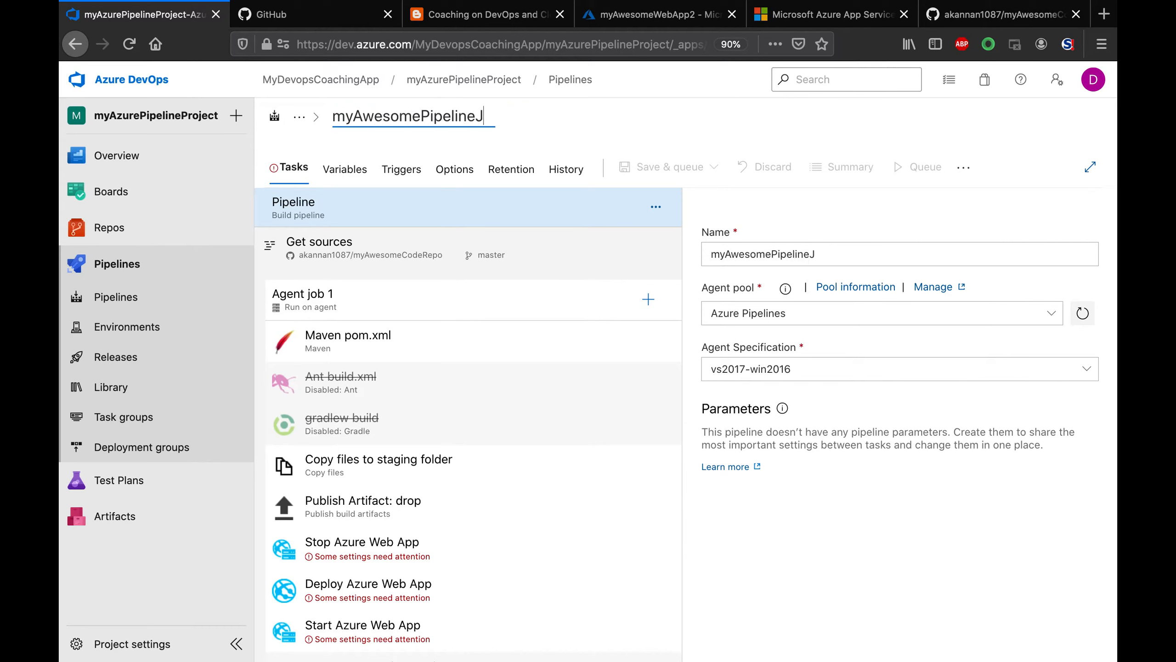
pyautogui.write('ob')
pyautogui.press('Return')
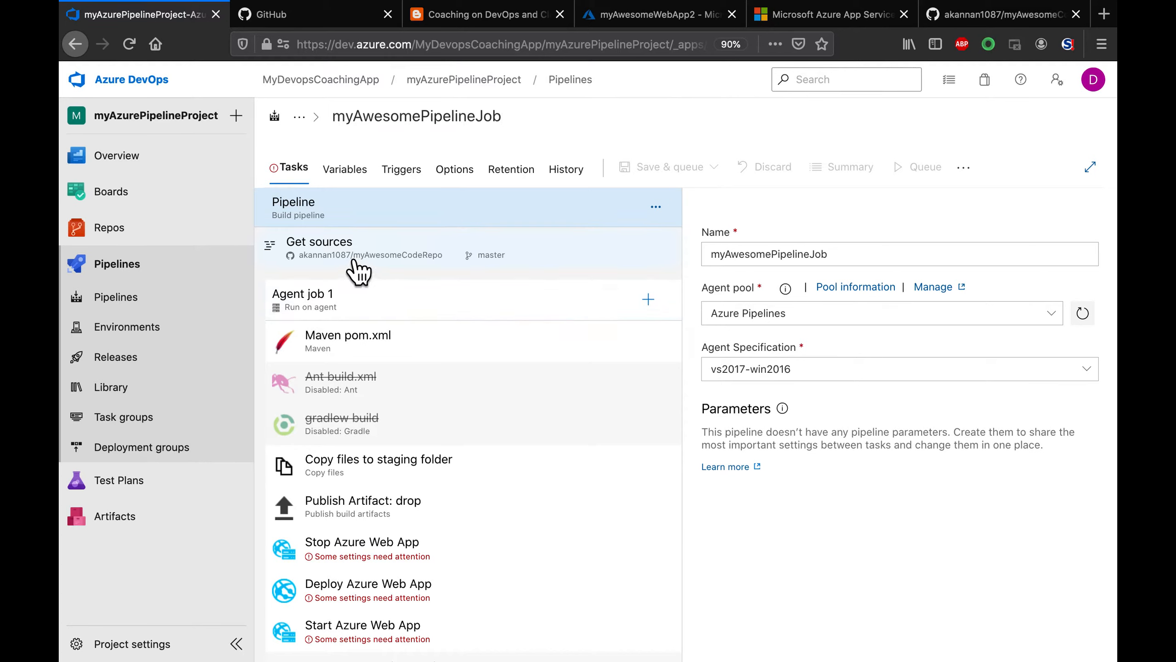
# Step: Set the Maven task's POM file to MyWebApp/pom.xml from the repository and its goals to clean install
pyautogui.click(359, 272)
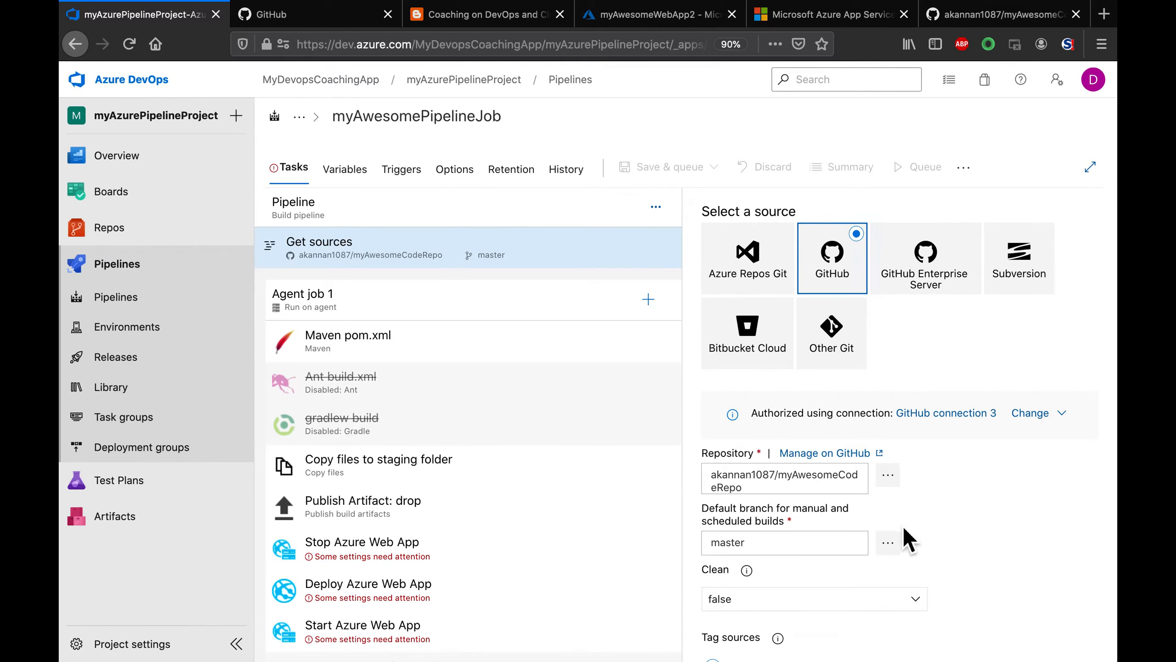
pyautogui.click(407, 363)
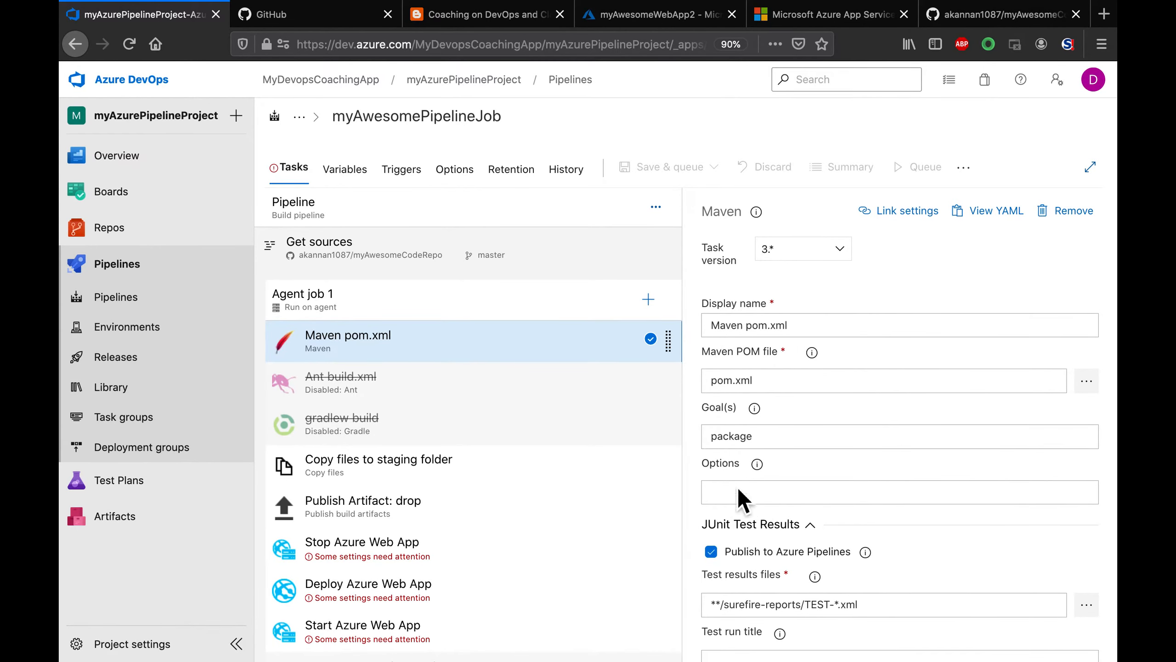
pyautogui.click(1089, 385)
pyautogui.click(436, 262)
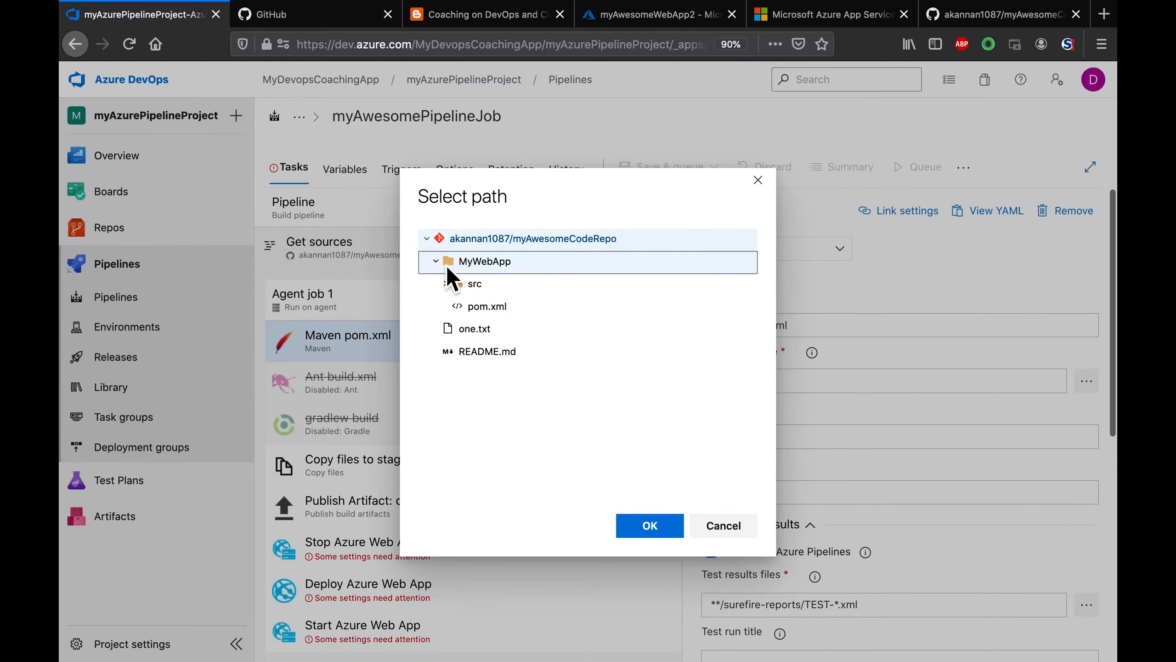
pyautogui.click(493, 310)
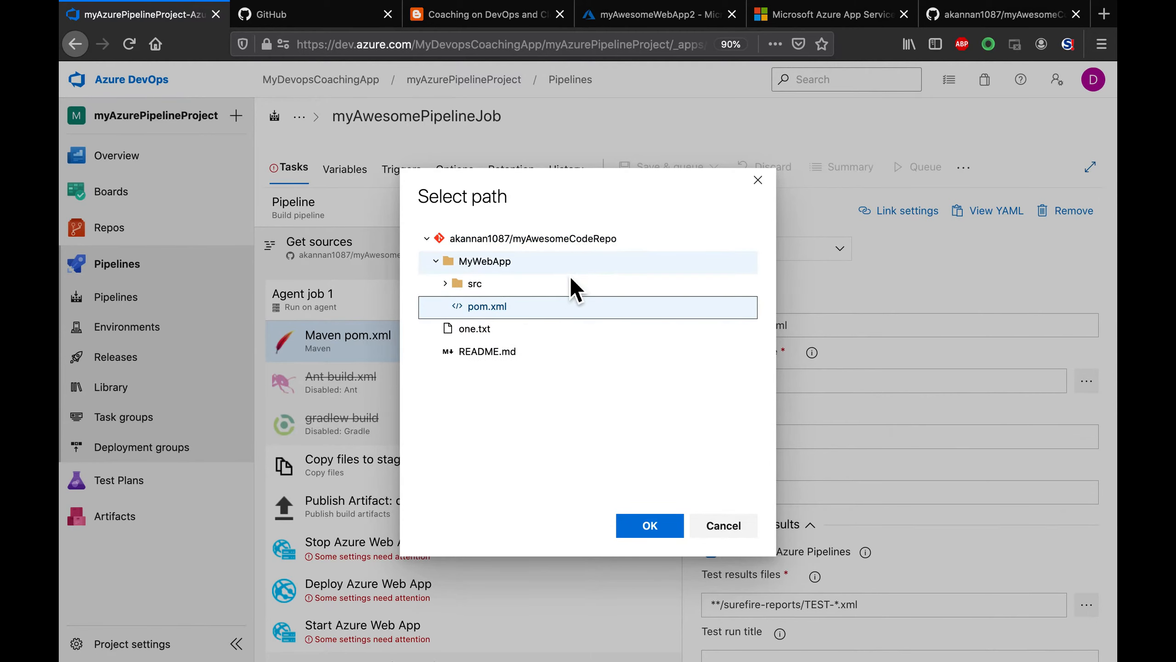
pyautogui.click(650, 526)
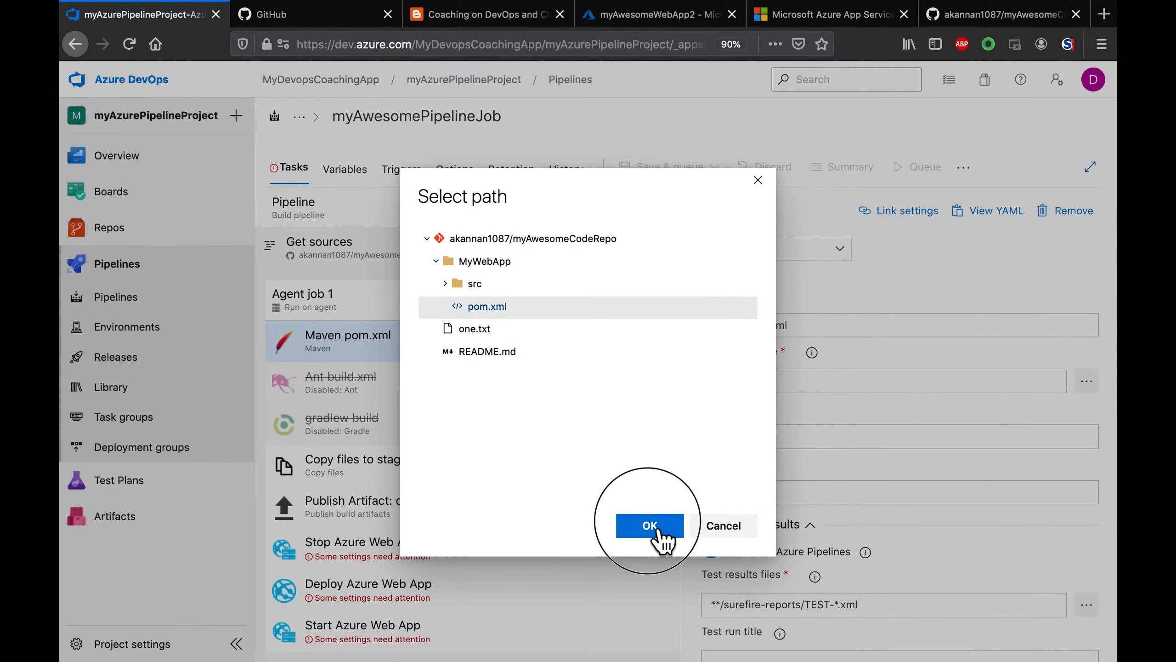
pyautogui.doubleClick(869, 436)
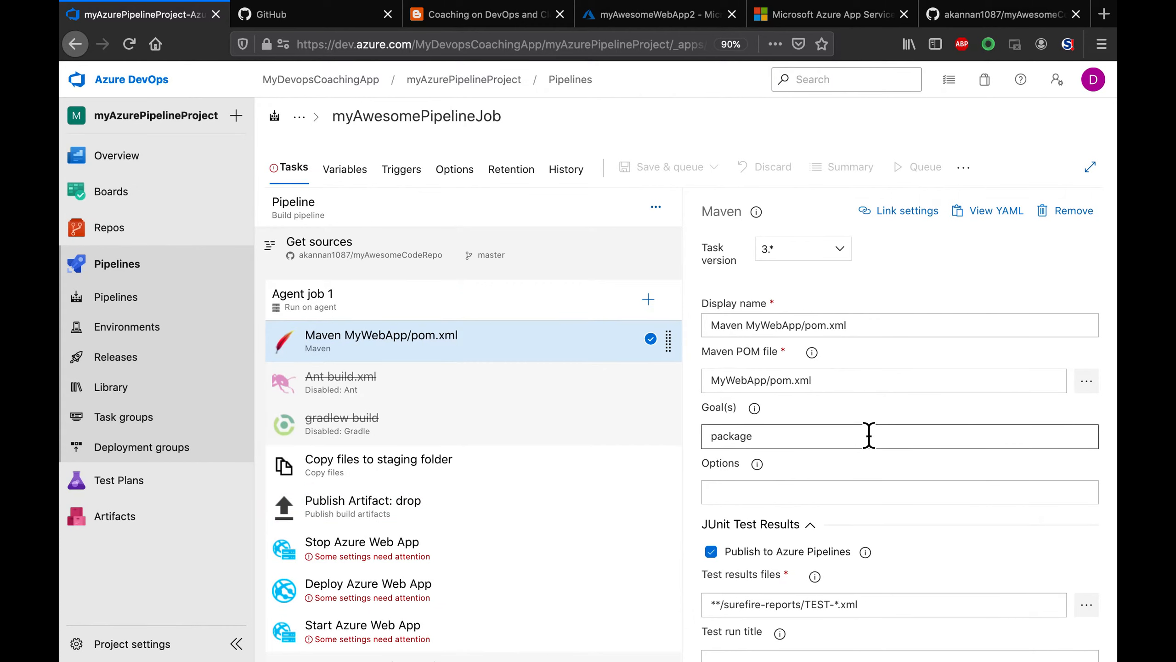
pyautogui.write('clean install')
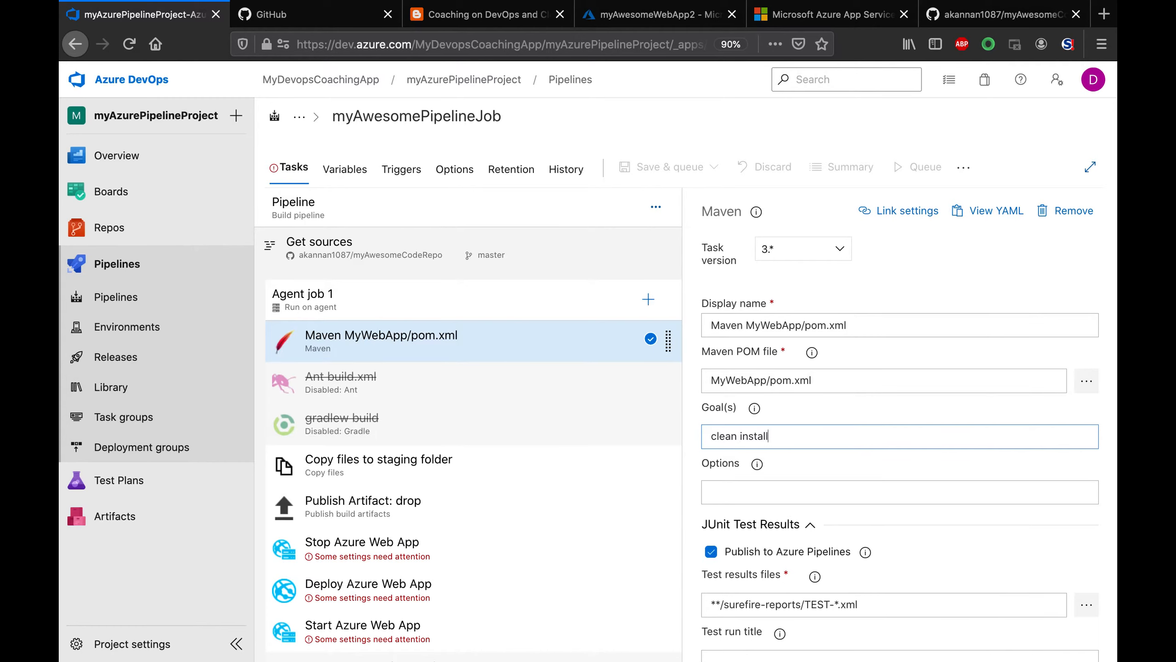
# Step: Examine the settings of the Copy files to staging folder and Publish Artifact: drop tasks
pyautogui.scroll(-1, 537, 479)
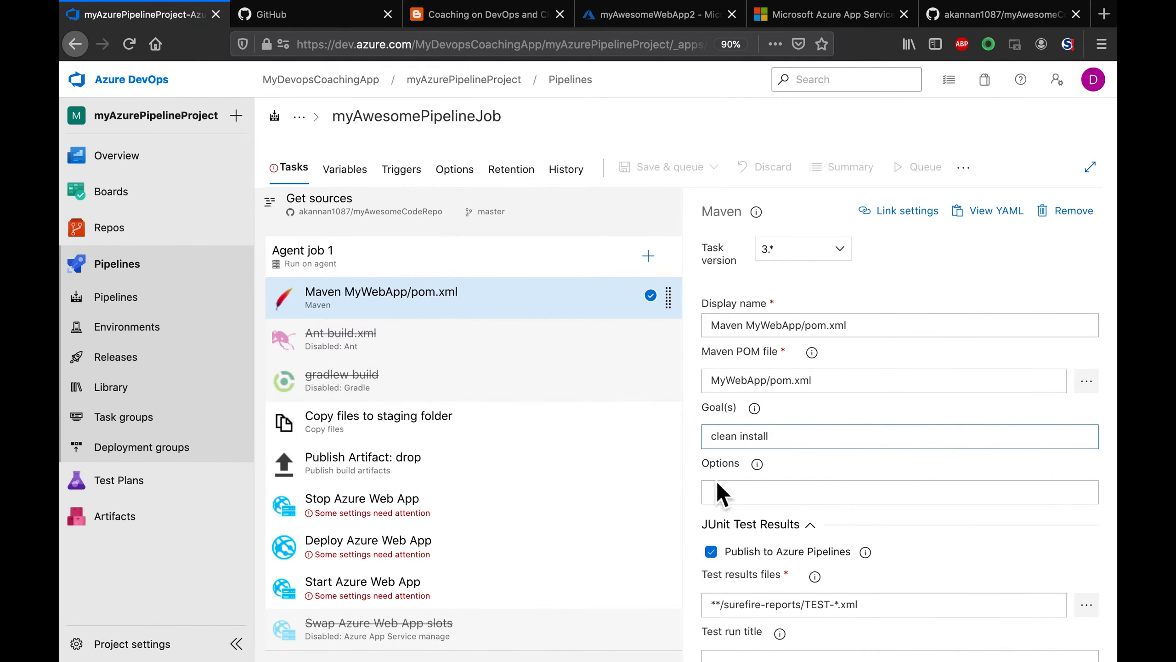
pyautogui.click(399, 433)
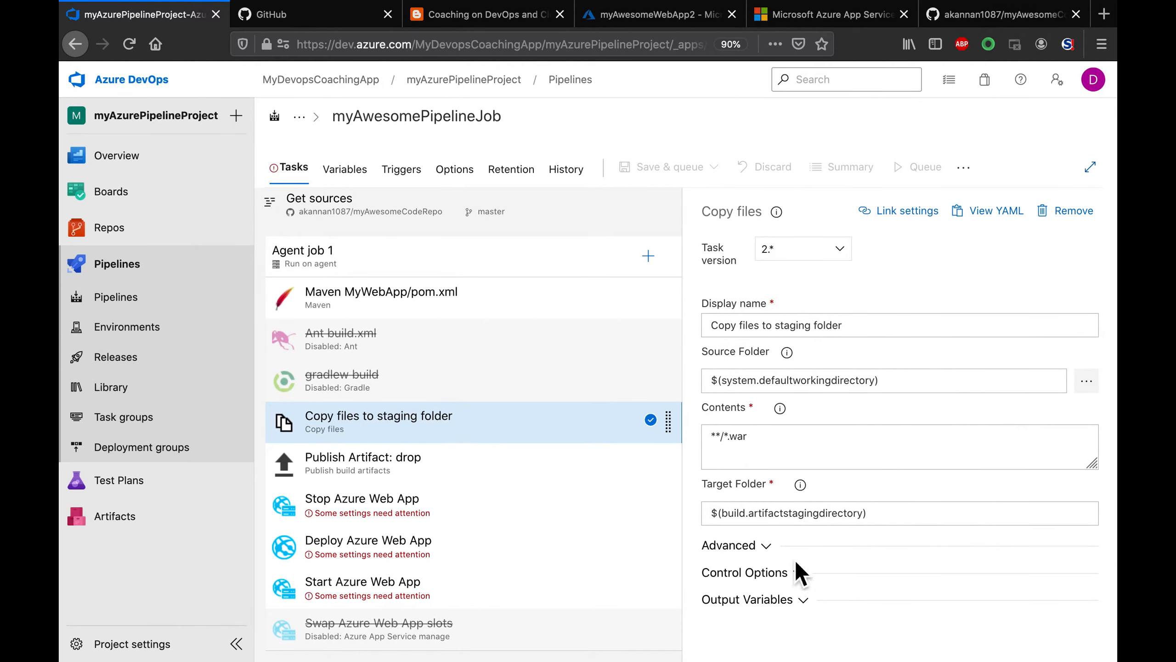
pyautogui.click(451, 473)
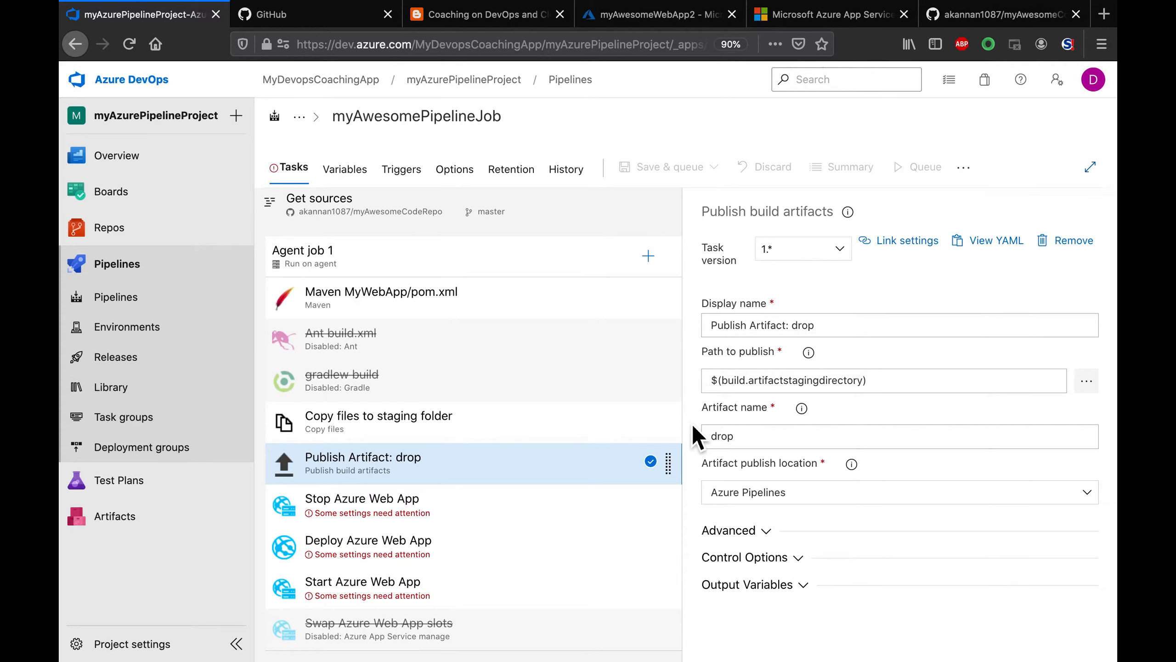
# Step: Set the Stop Azure Web App task's subscription to the Pay-As-You-Go service connection and its App Service name to myAwesomeWebApp2
pyautogui.click(436, 502)
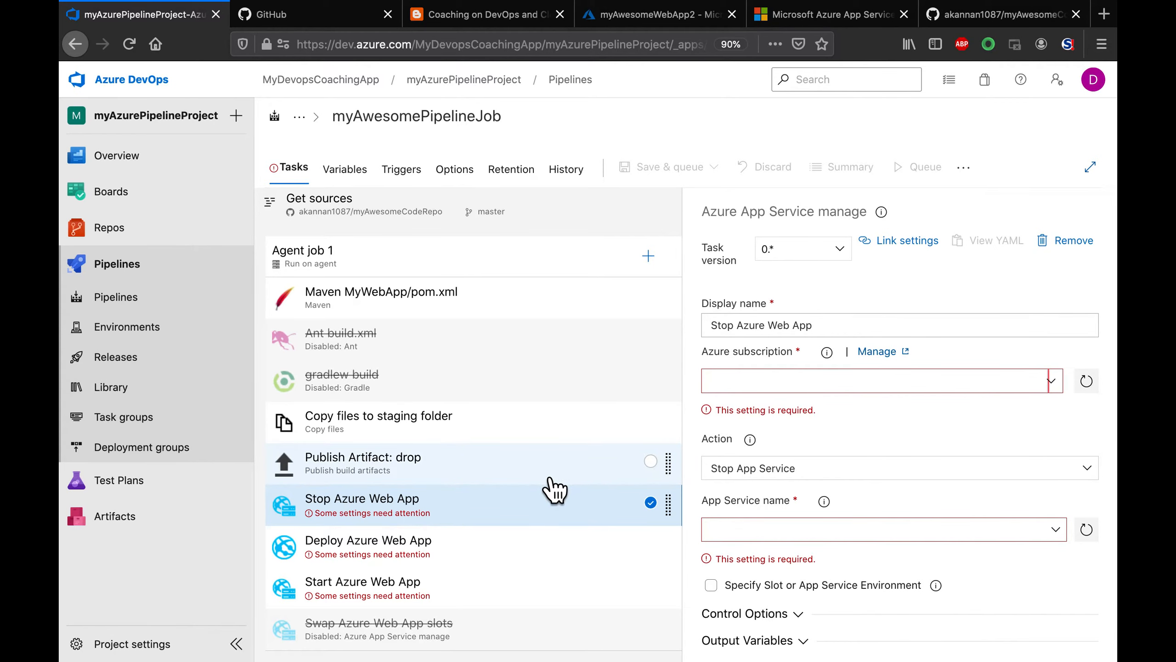
pyautogui.click(652, 17)
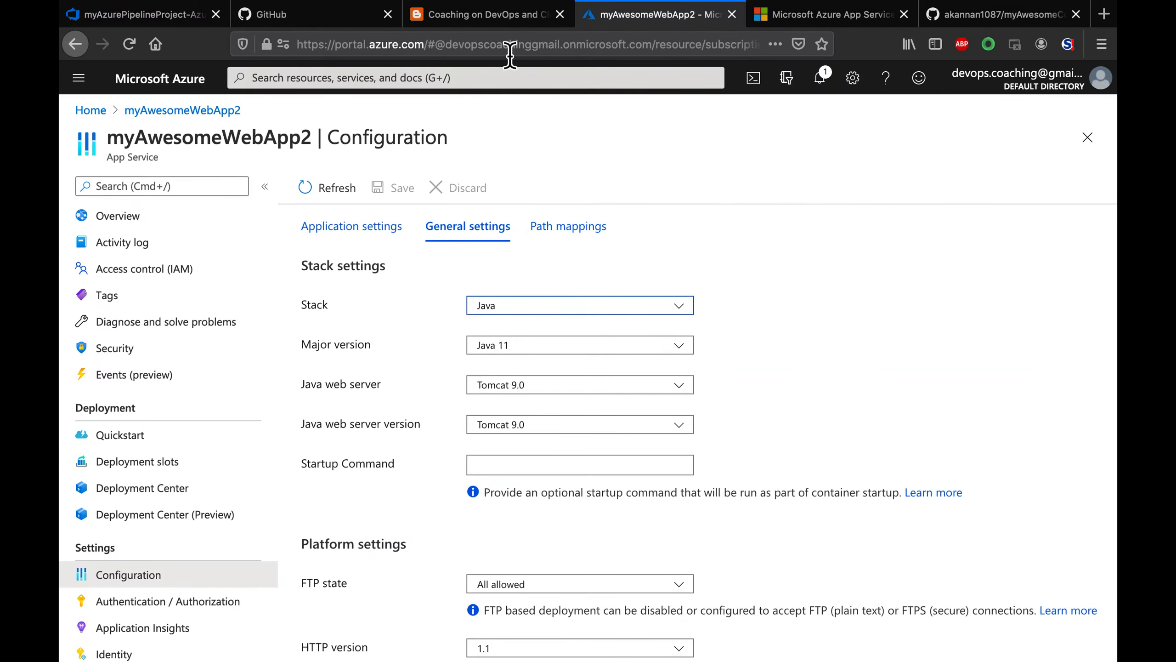
pyautogui.click(148, 15)
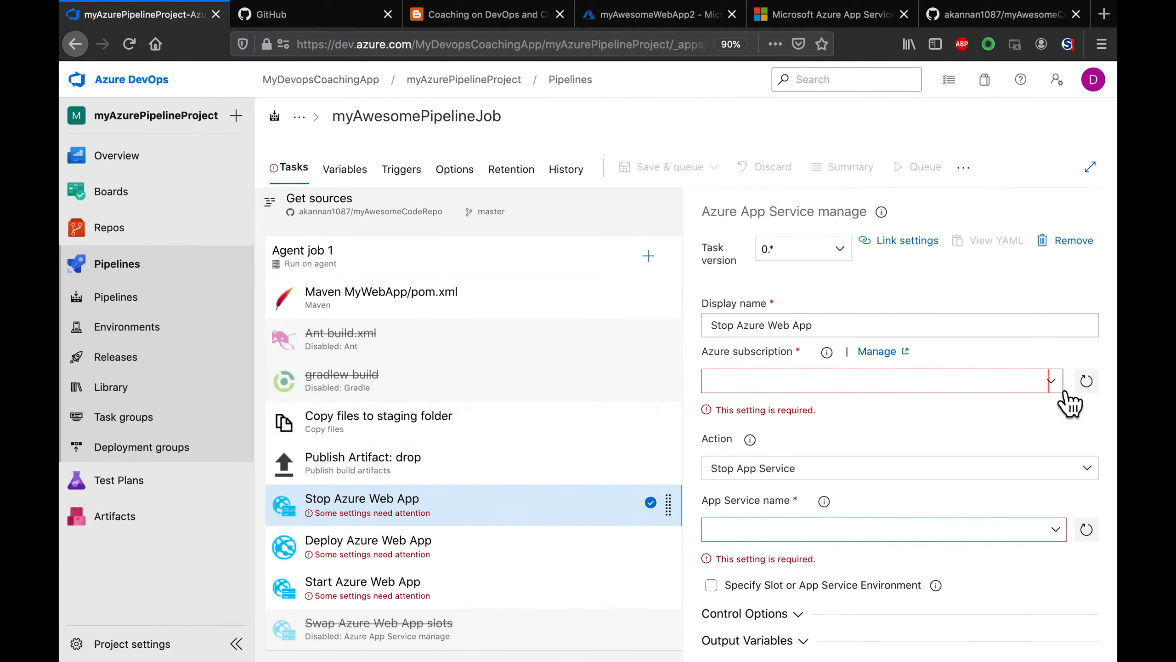
pyautogui.click(1052, 380)
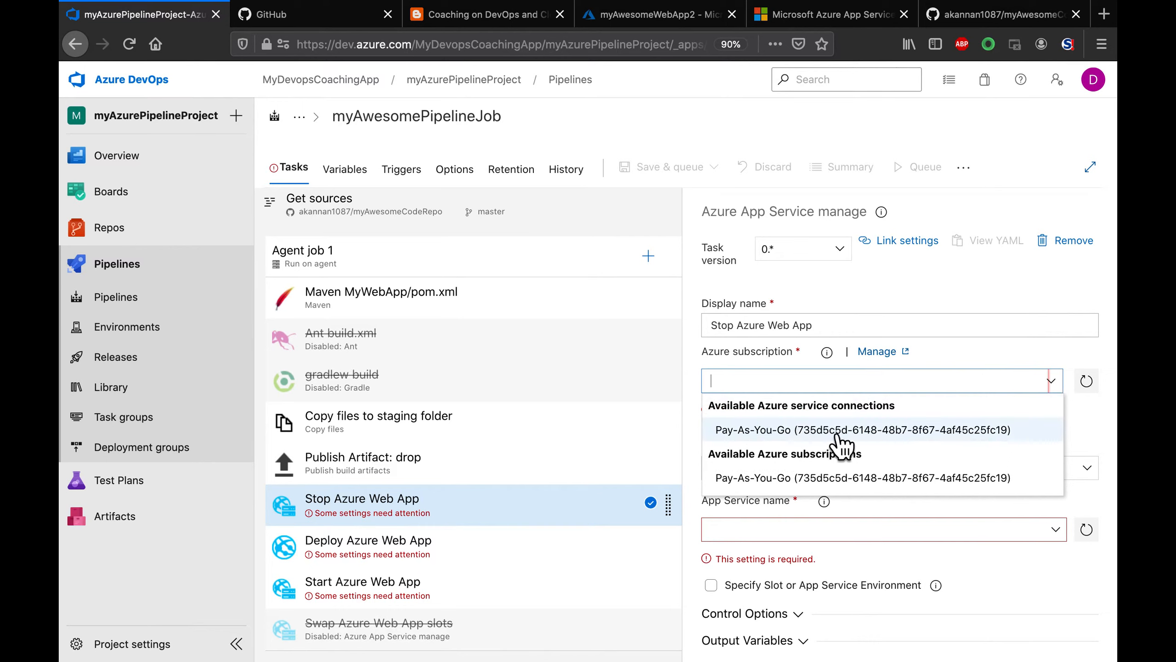
pyautogui.click(839, 432)
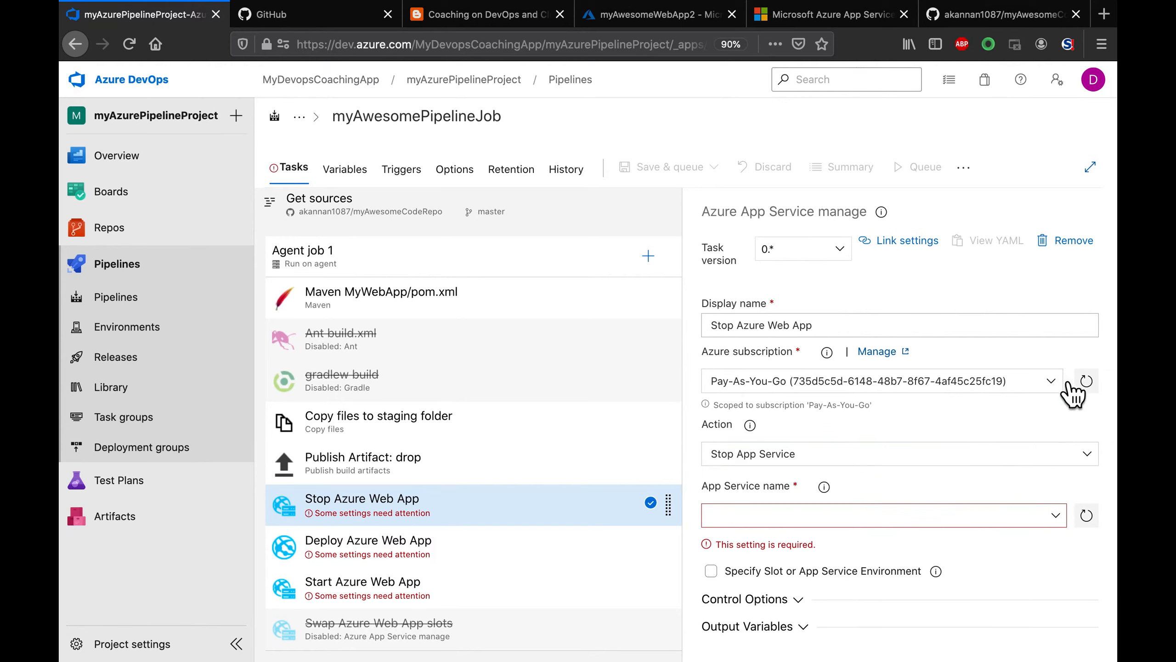
pyautogui.click(1032, 390)
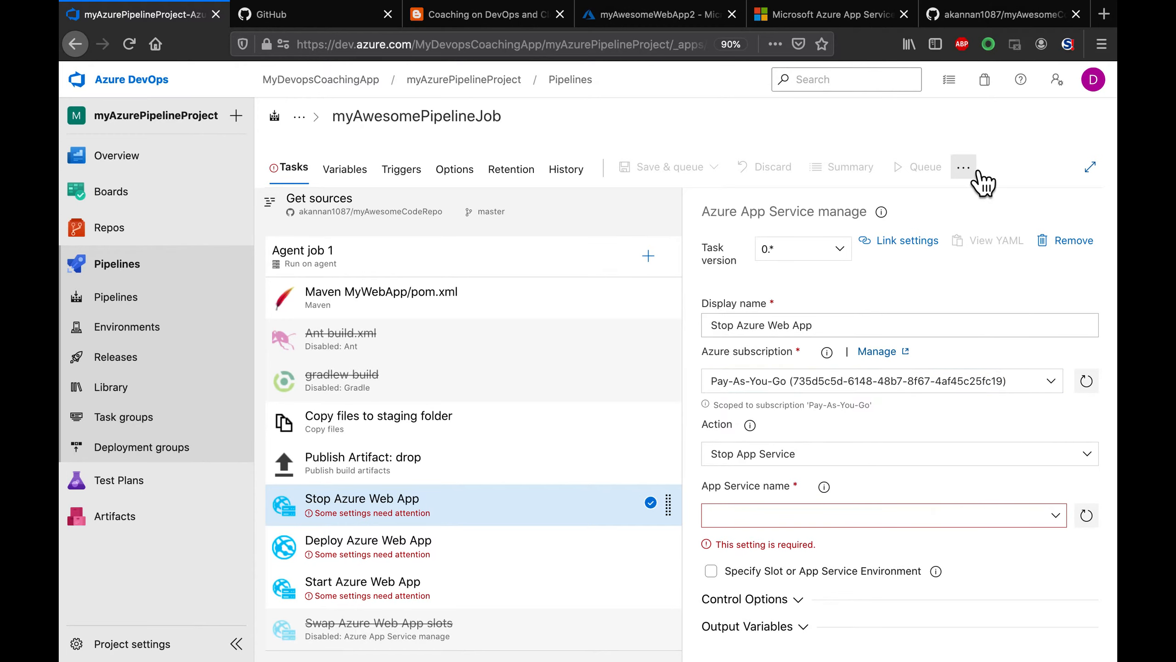
pyautogui.click(1066, 527)
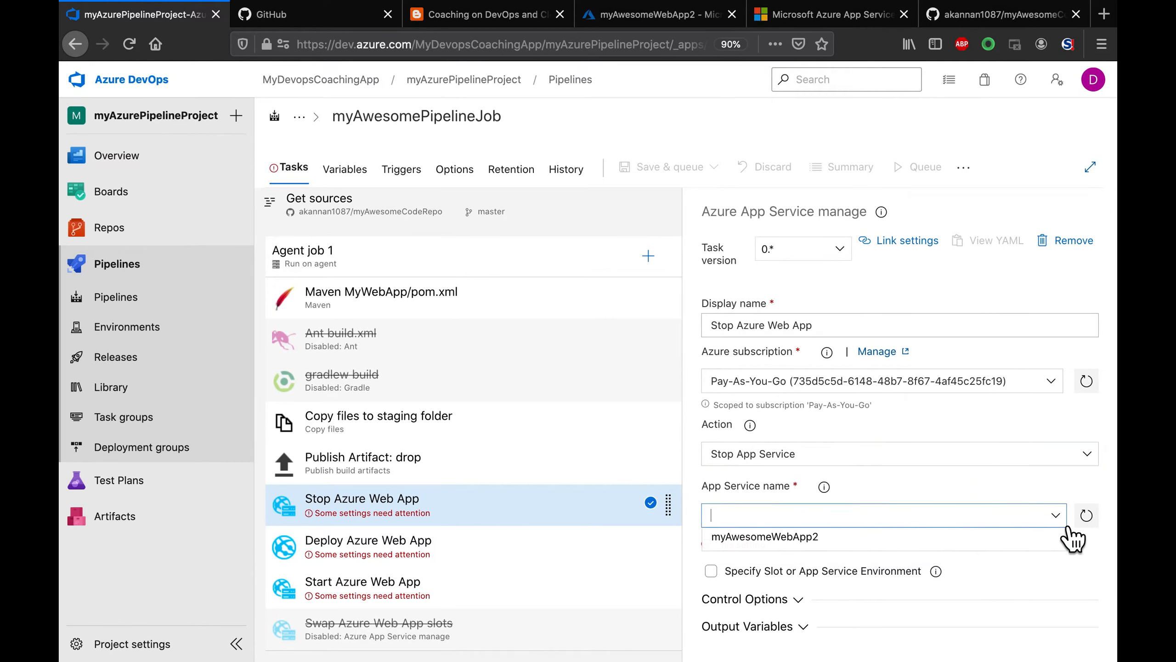
pyautogui.click(765, 538)
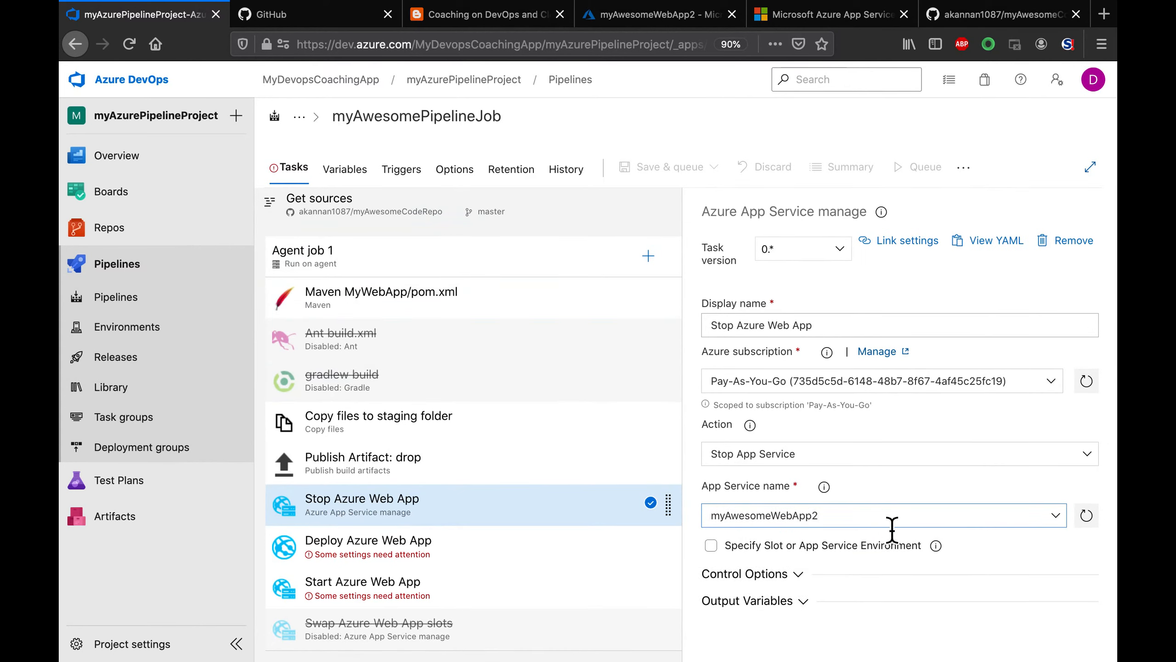
# Step: Configure the Deploy Azure Web App task with the Pay-As-You-Go connection, service type Web App on Linux and App Service name myAwesomeWebApp2
pyautogui.click(431, 566)
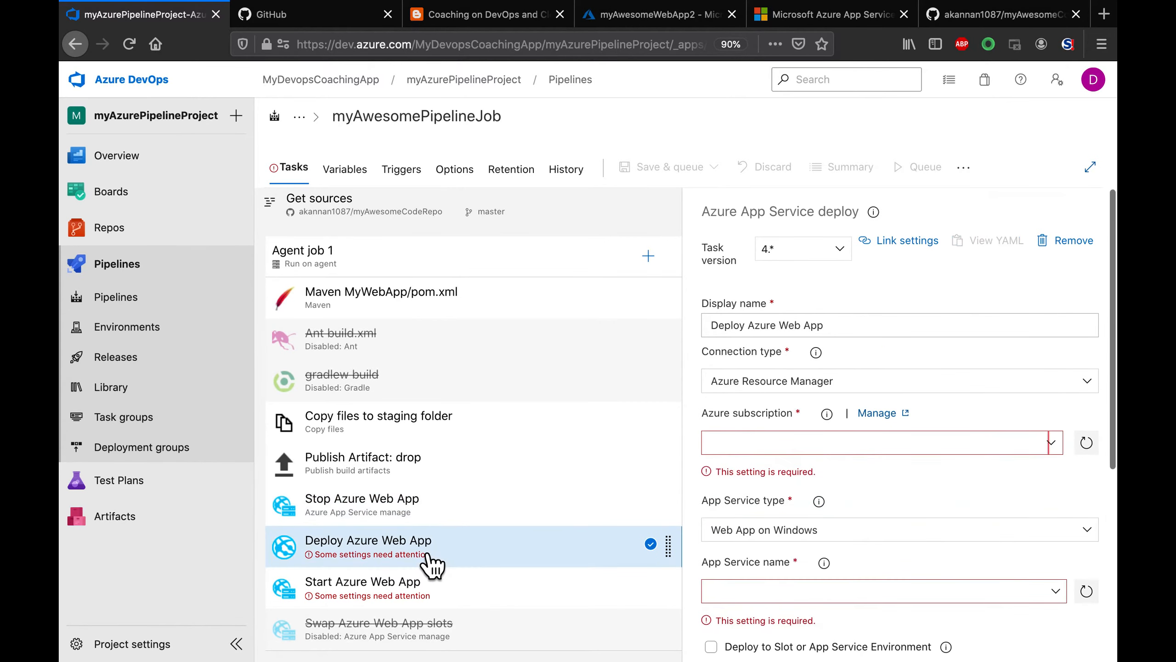
pyautogui.click(1058, 448)
pyautogui.click(984, 499)
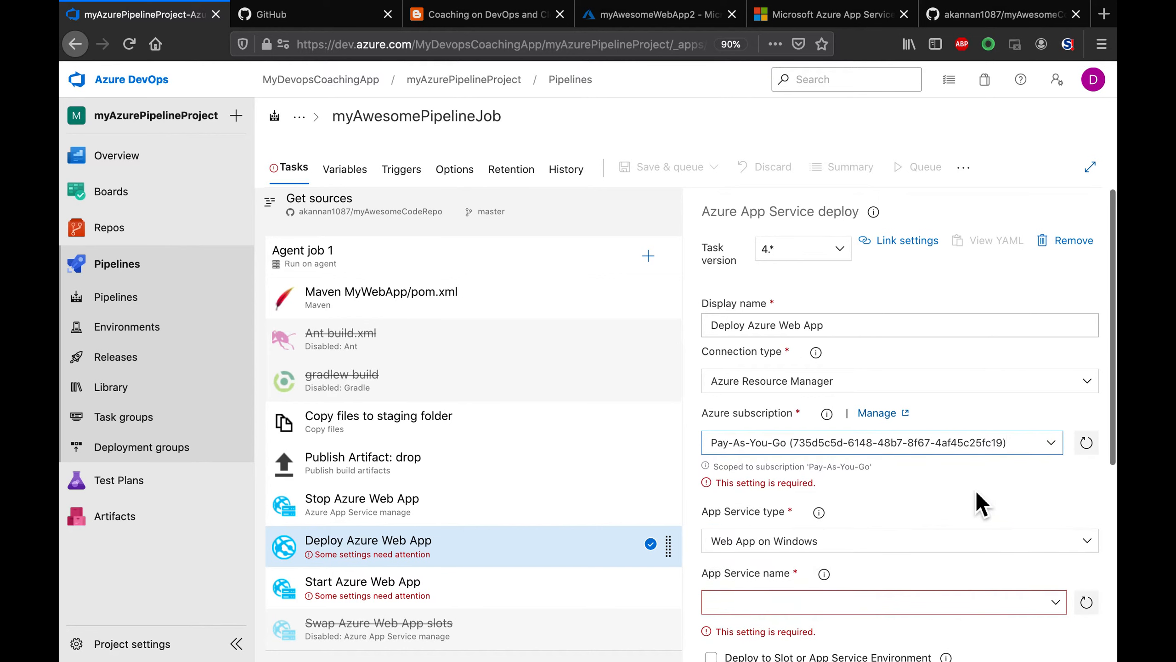
pyautogui.scroll(-2, 980, 501)
pyautogui.click(1056, 506)
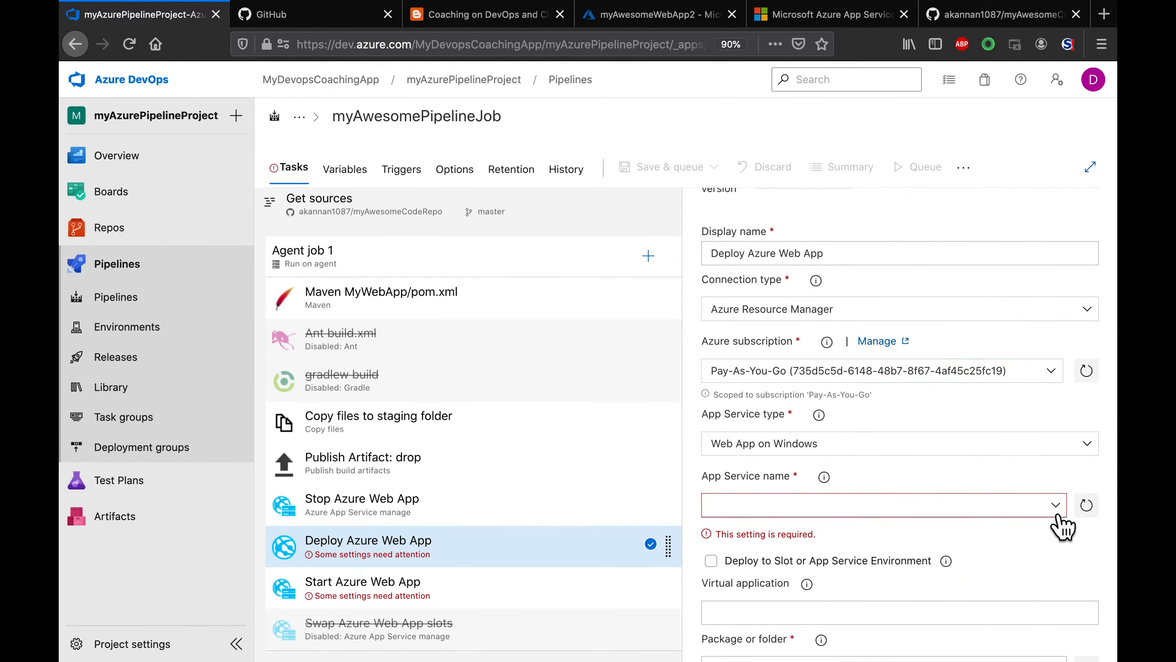
pyautogui.click(1048, 564)
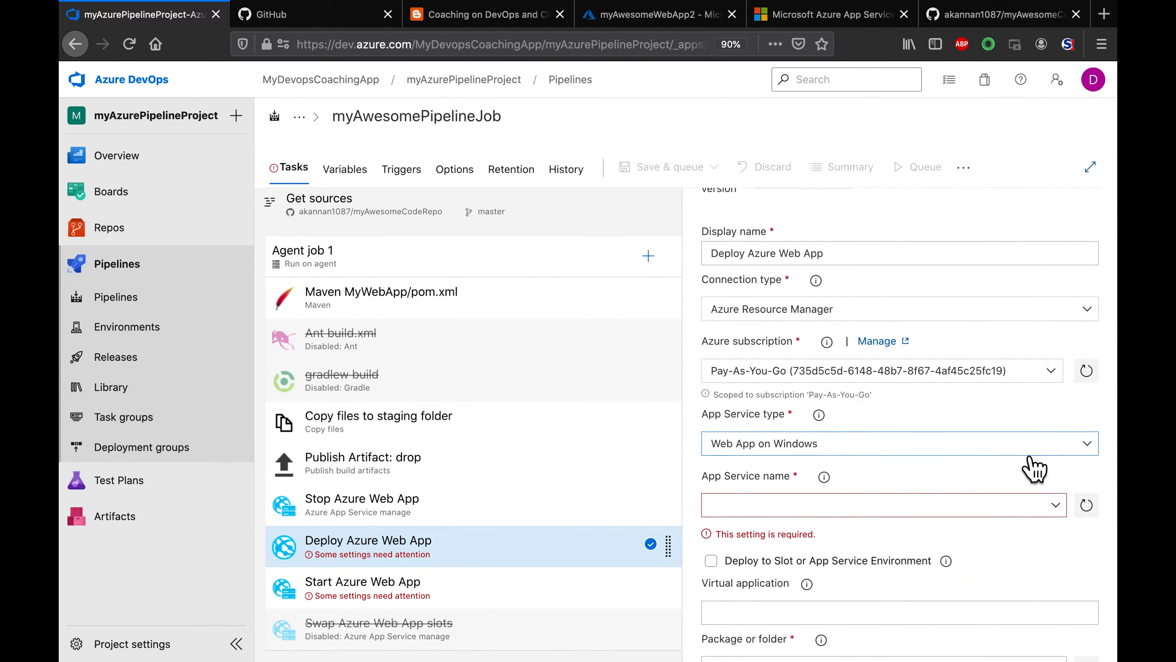
pyautogui.click(1097, 448)
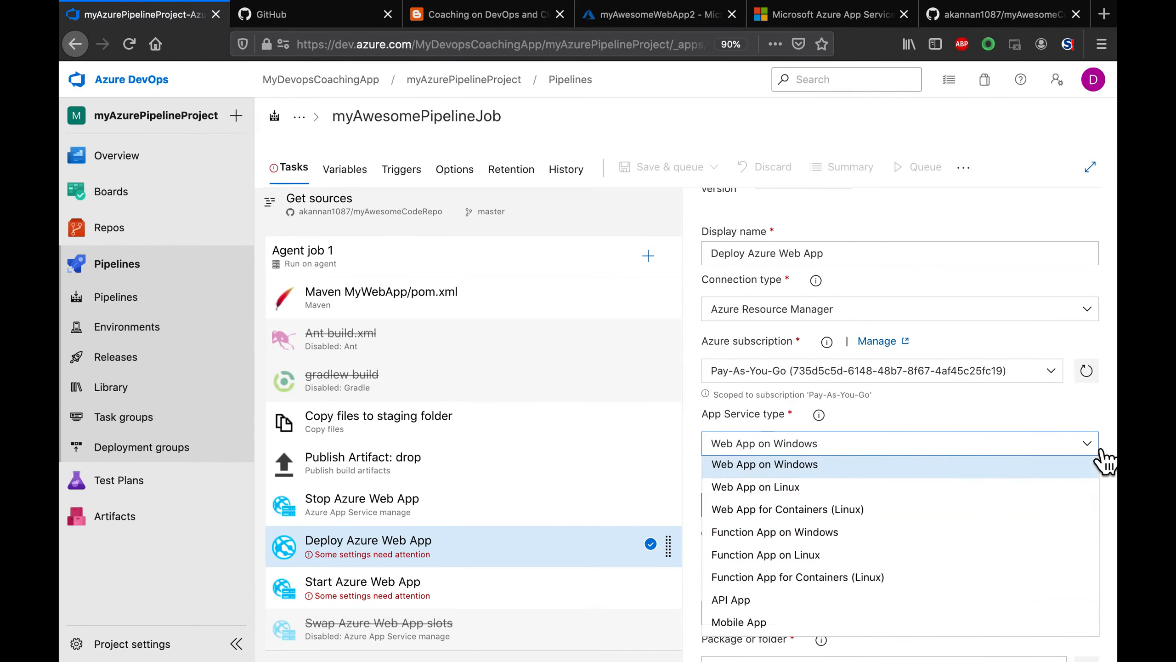
pyautogui.click(814, 491)
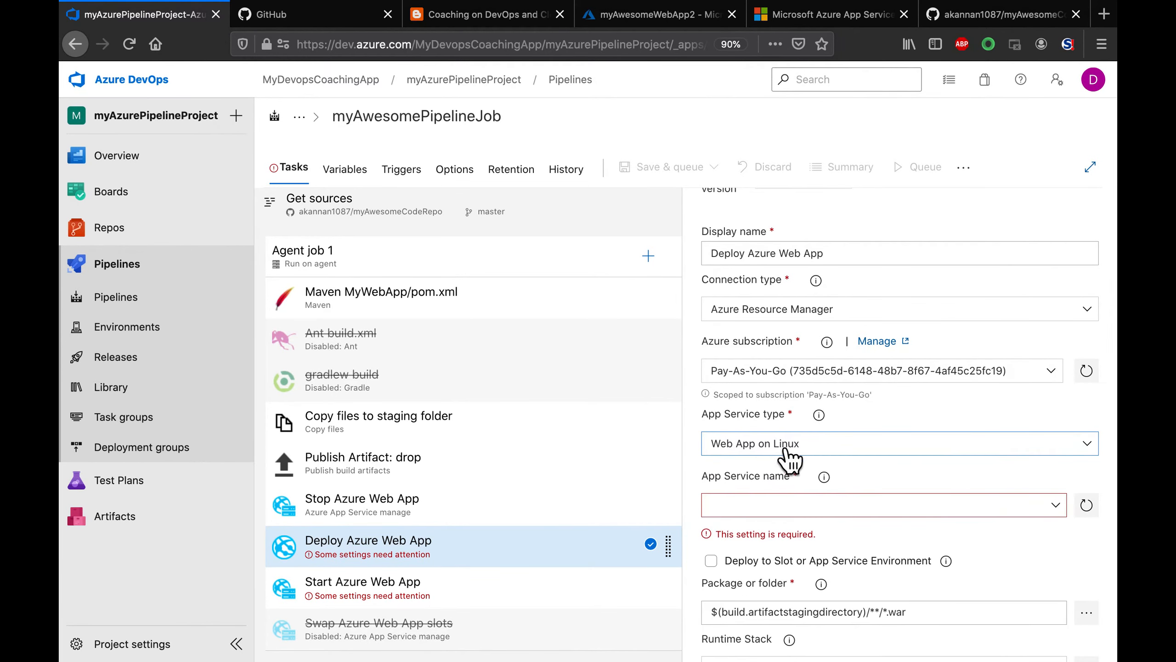
pyautogui.click(1060, 509)
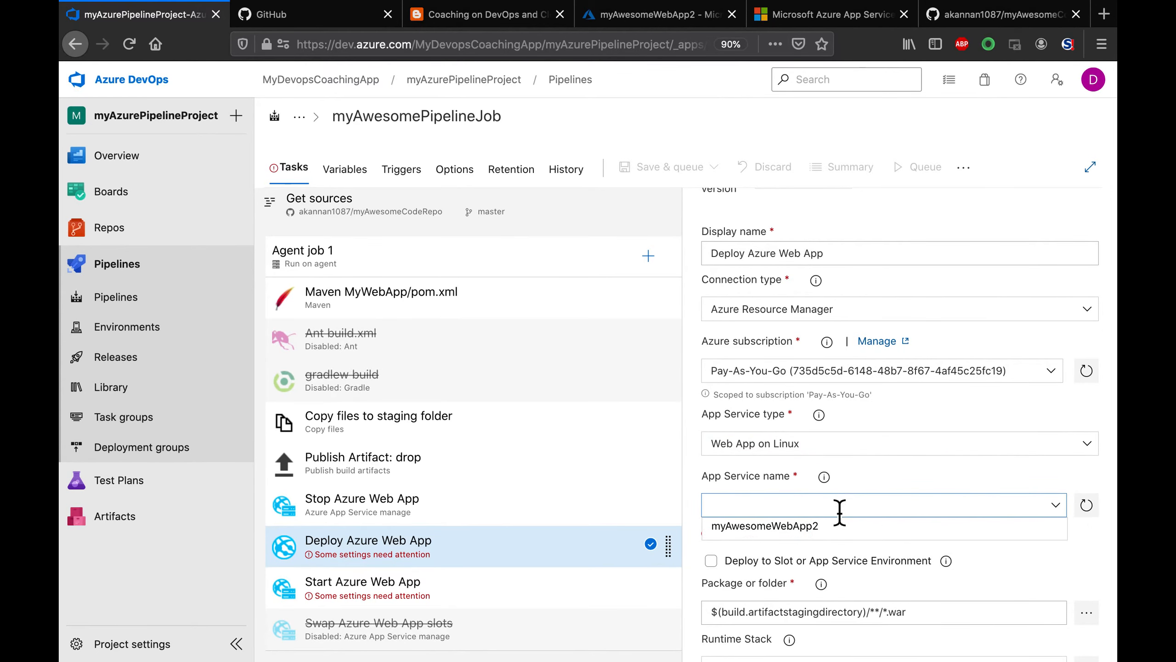
pyautogui.click(815, 530)
# Step: Set the Start Azure Web App task's subscription to the Pay-As-You-Go service connection and its App Service name to myAwesomeWebApp2
pyautogui.click(332, 604)
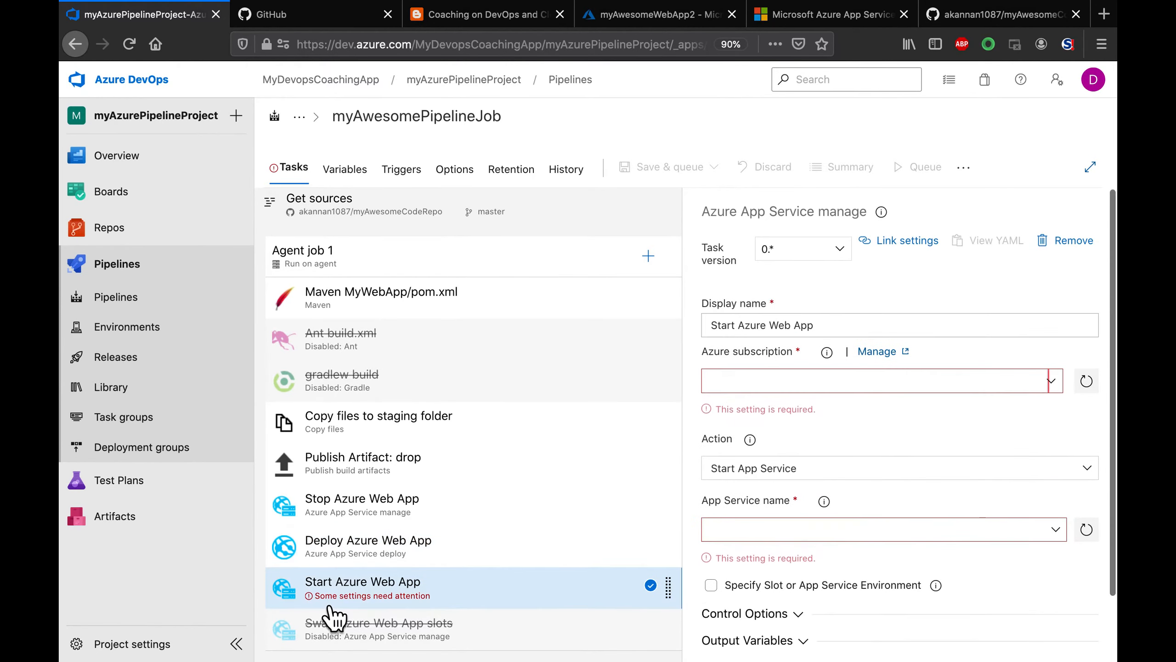
pyautogui.click(1061, 392)
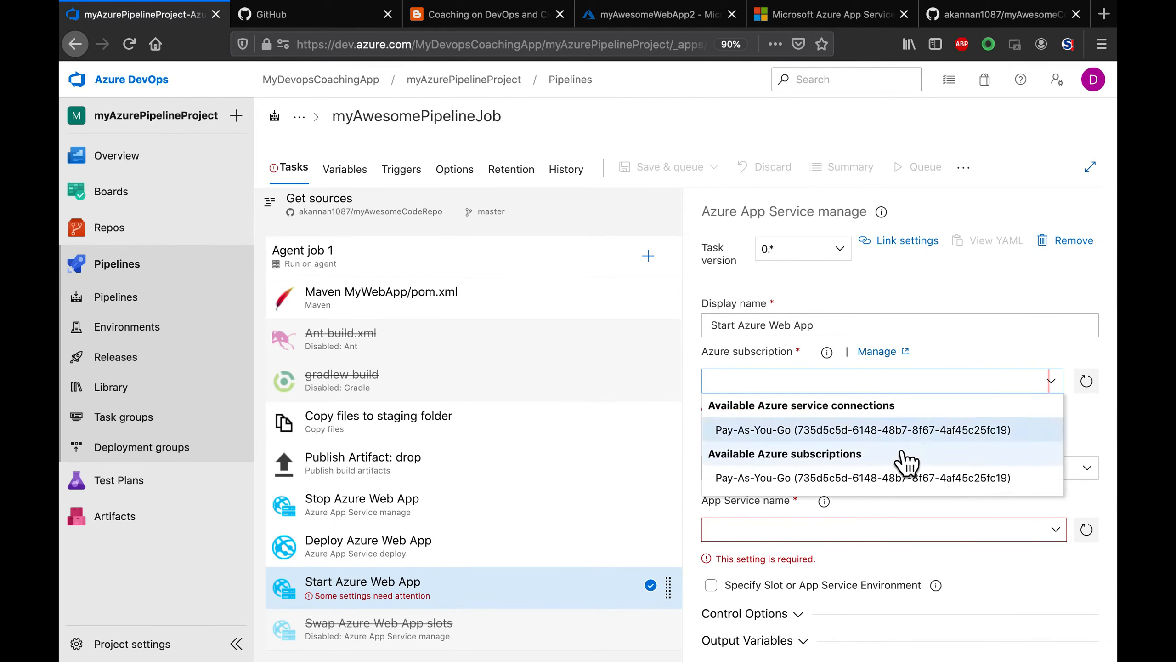
pyautogui.click(900, 434)
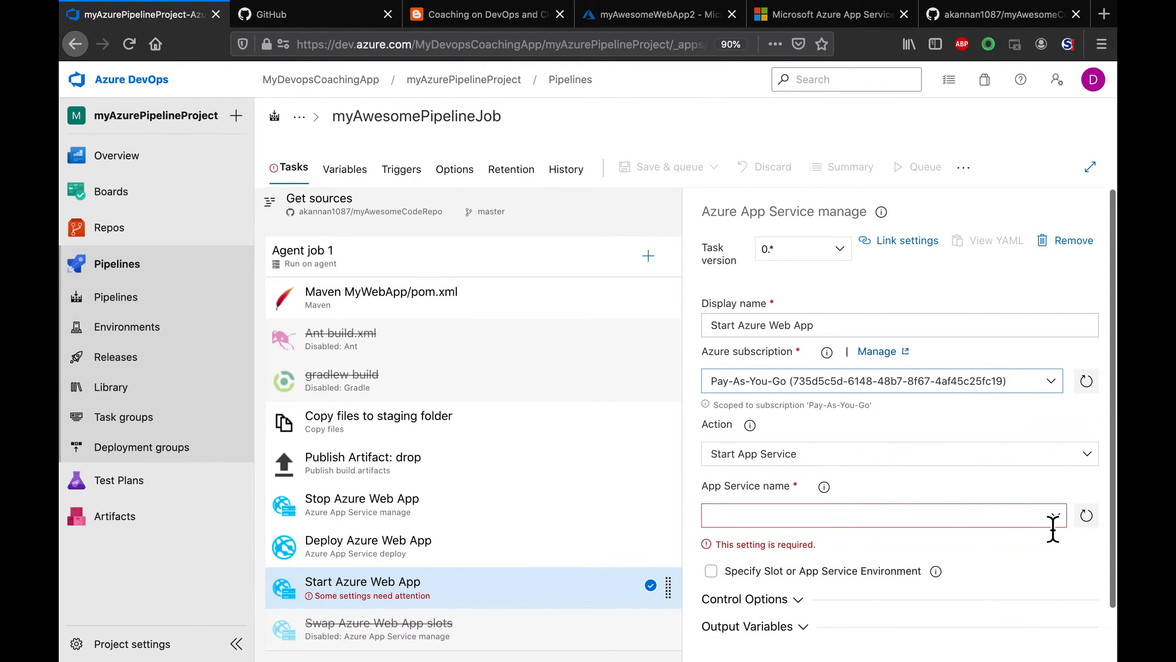
pyautogui.click(1050, 526)
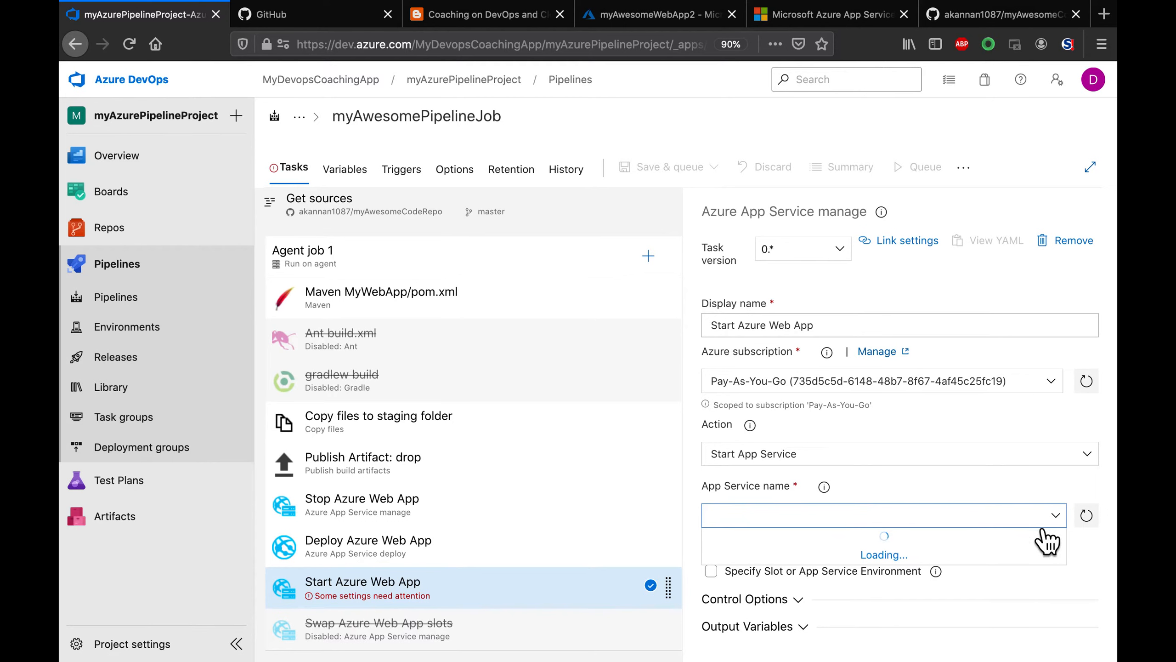
pyautogui.click(783, 540)
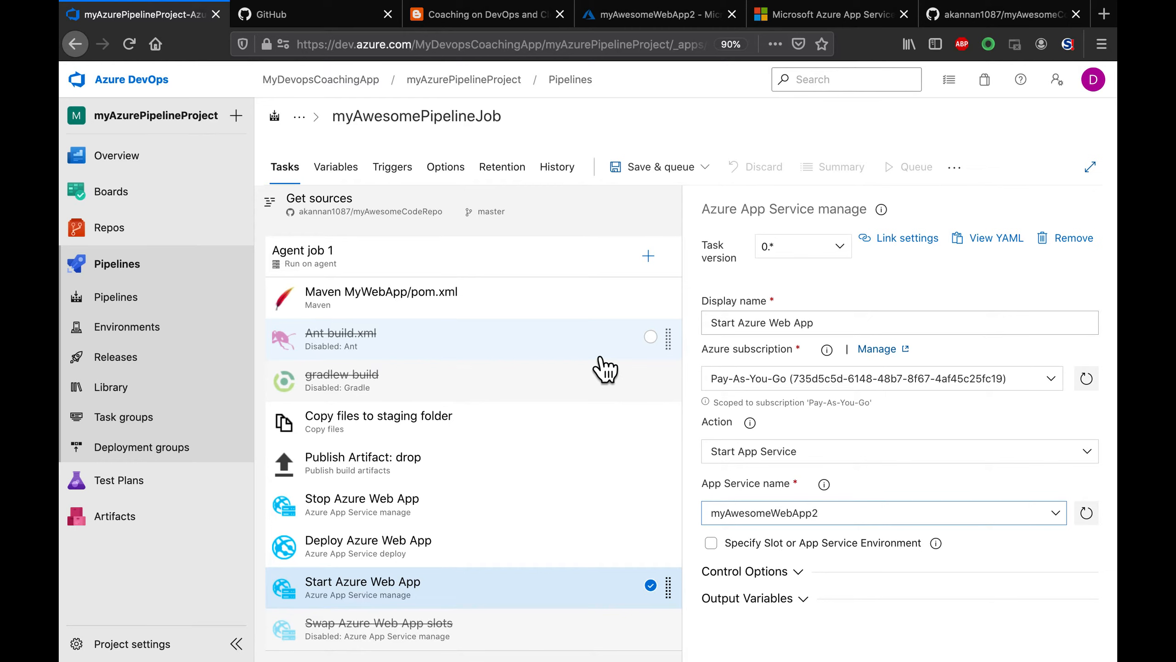
# Step: Try enabling continuous integration for the GitHub repository in the pipeline's triggers and turn it off again
pyautogui.click(408, 175)
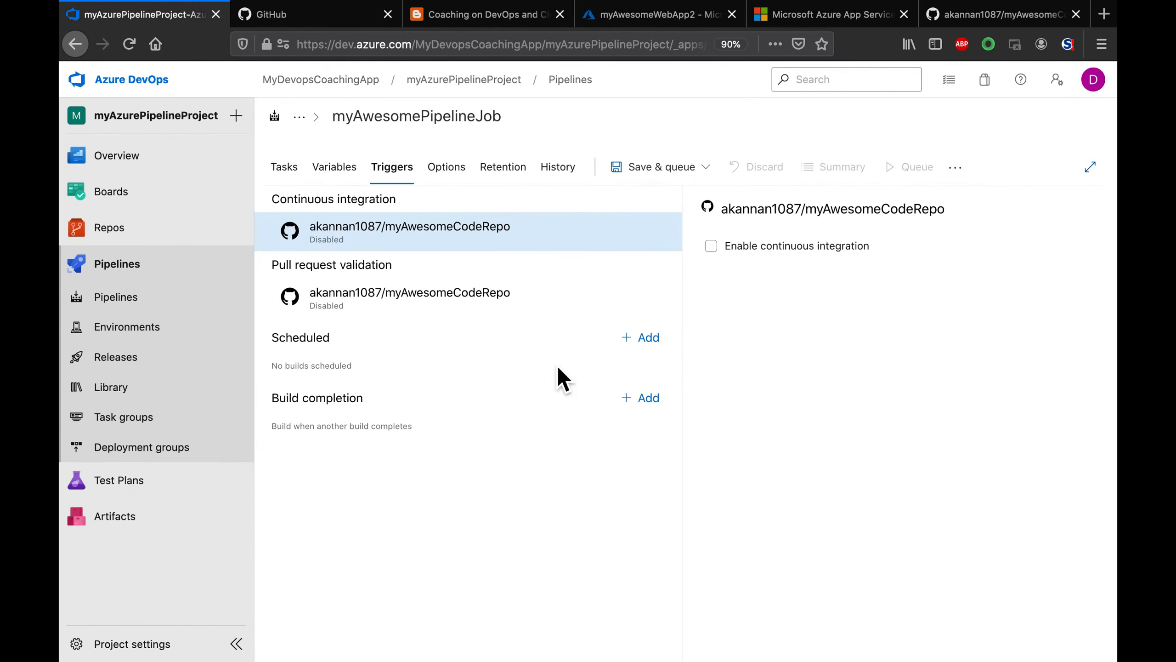
pyautogui.click(721, 255)
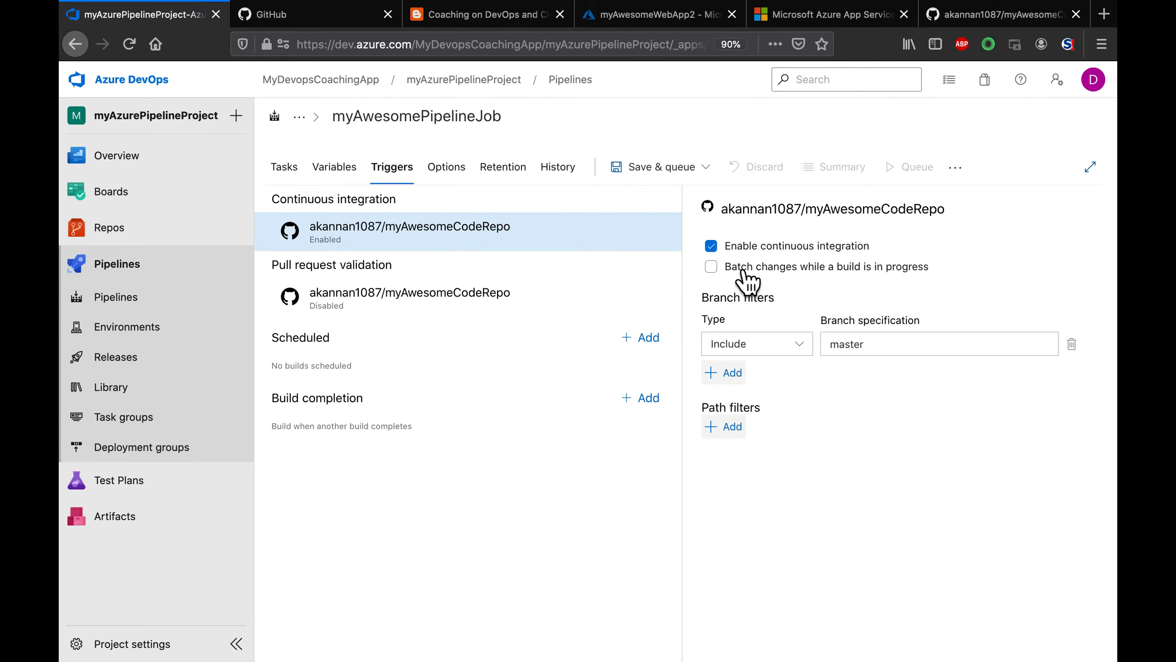
pyautogui.click(711, 246)
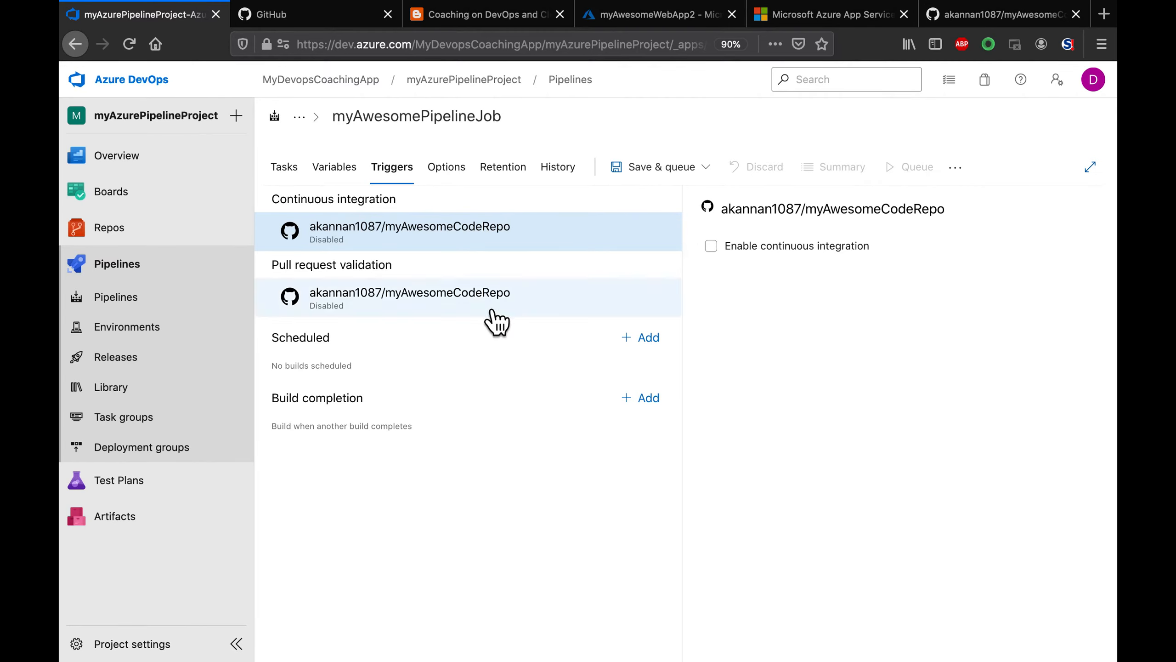
# Step: Try a scheduled build trigger with Monday, Tuesday and Wednesday excluded, and delete it
pyautogui.click(645, 346)
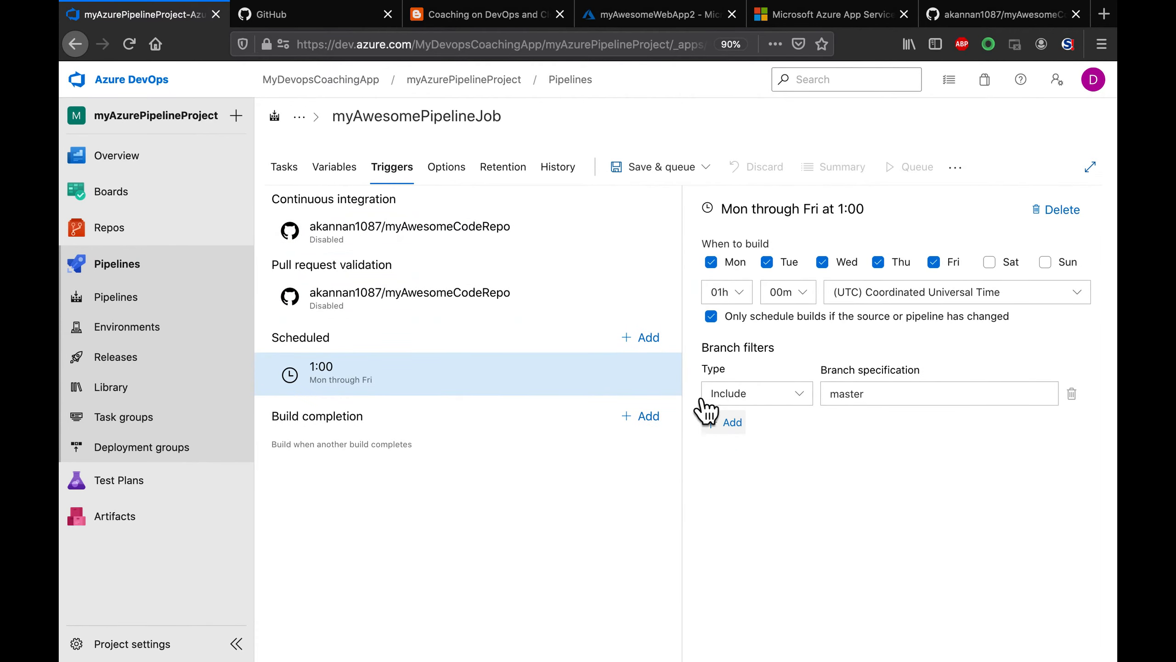
pyautogui.click(725, 266)
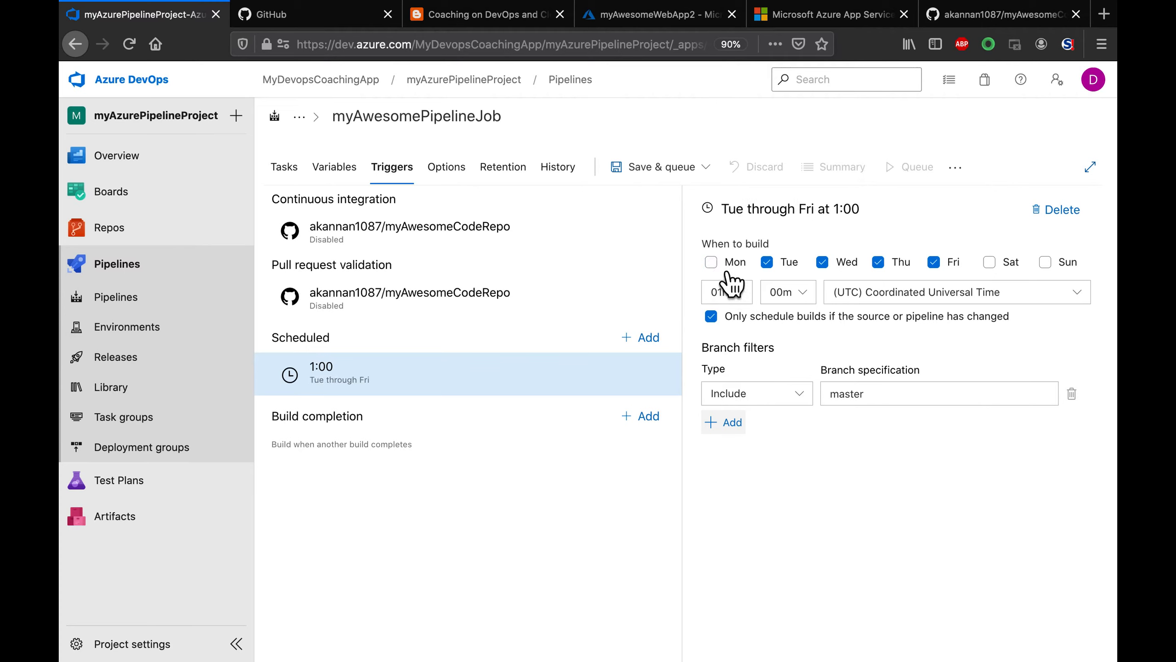
pyautogui.click(769, 266)
pyautogui.click(826, 268)
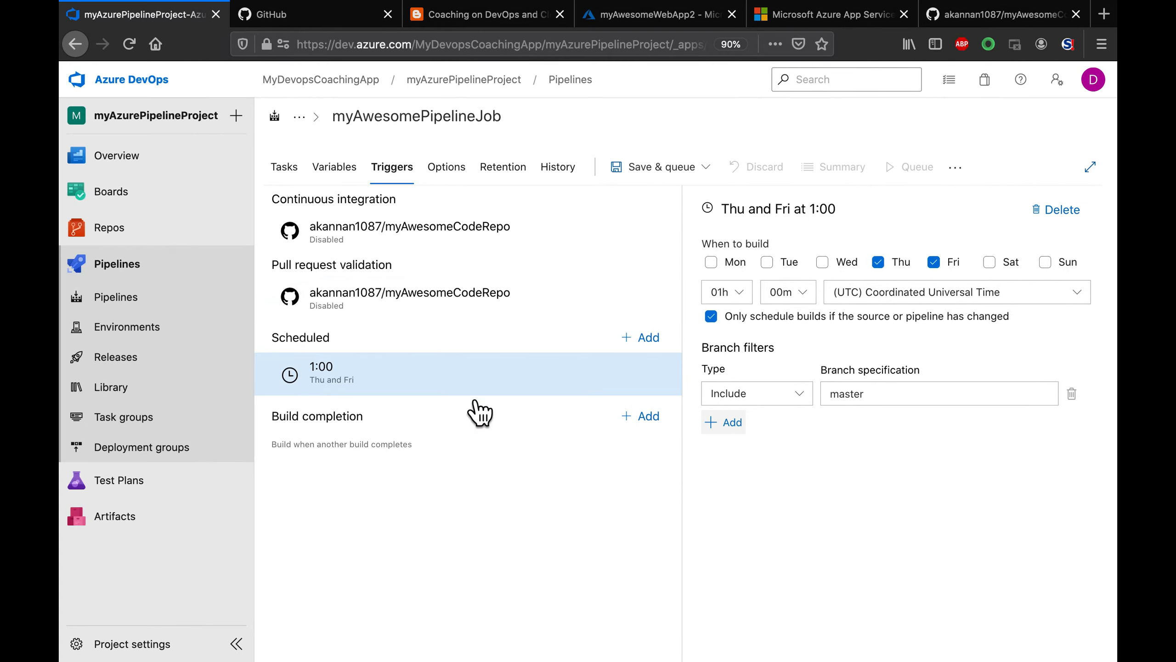
pyautogui.click(1065, 212)
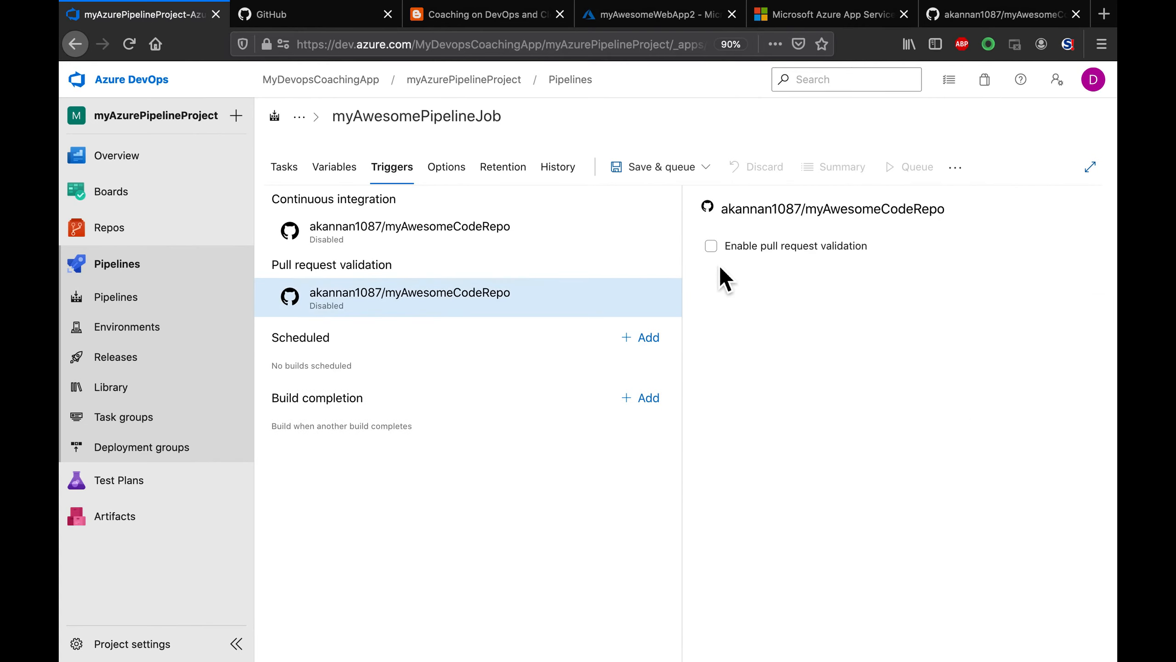
# Step: Enable the continuous integration trigger for the GitHub repository, and save and run the pipeline with the default run parameters
pyautogui.click(484, 238)
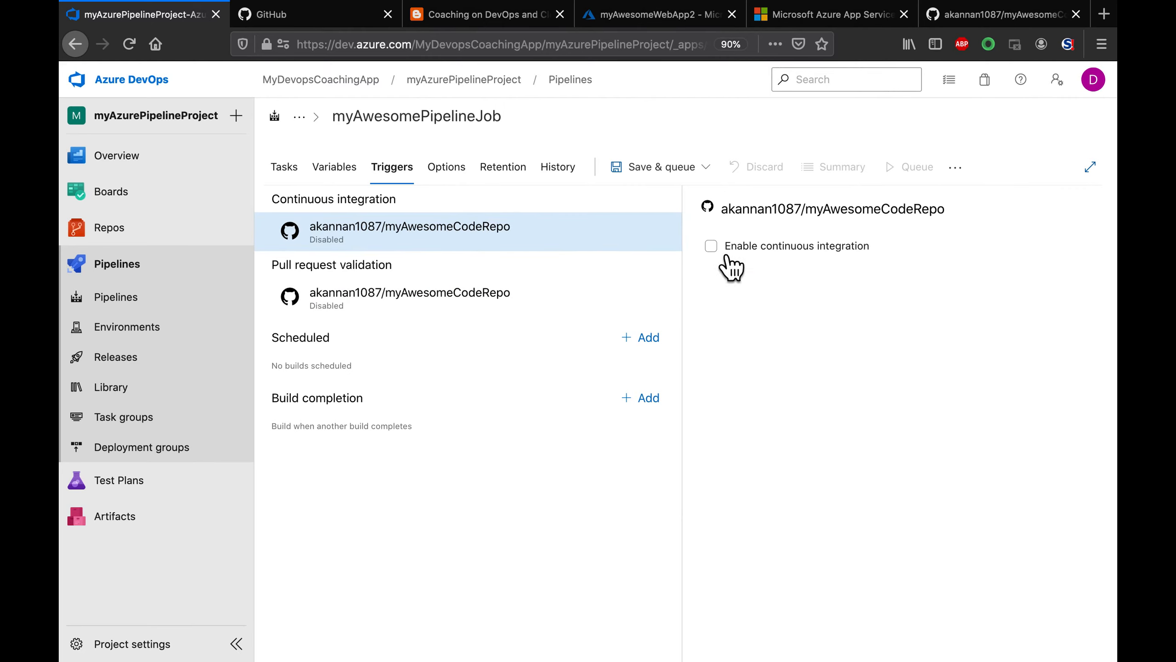
pyautogui.click(711, 246)
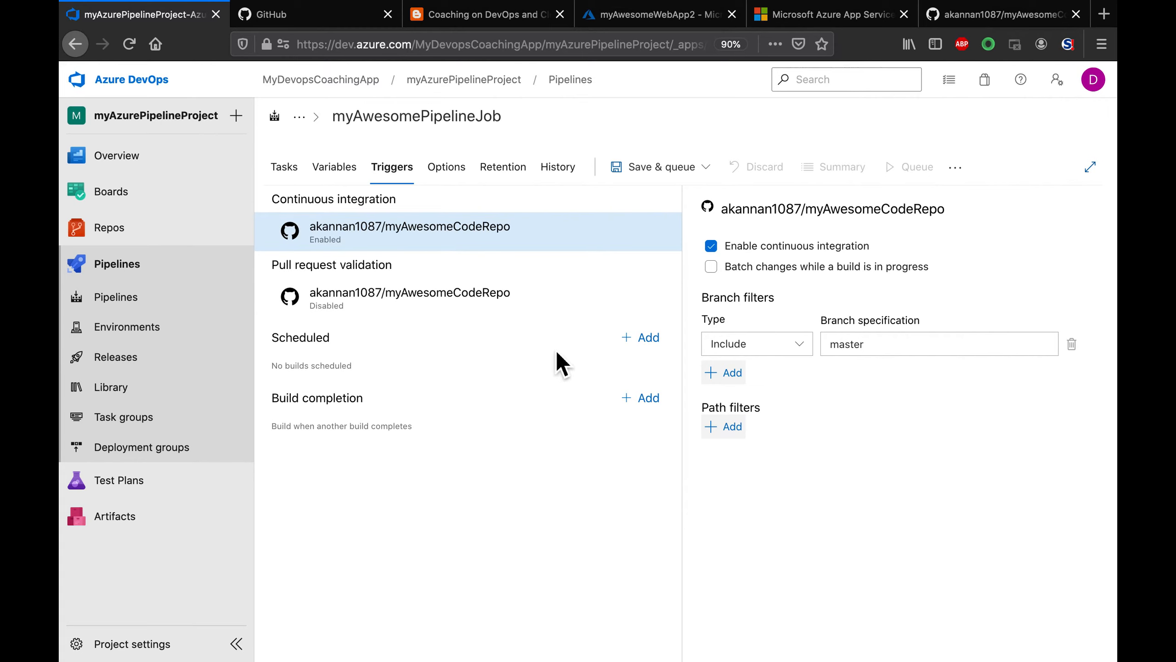
pyautogui.click(706, 167)
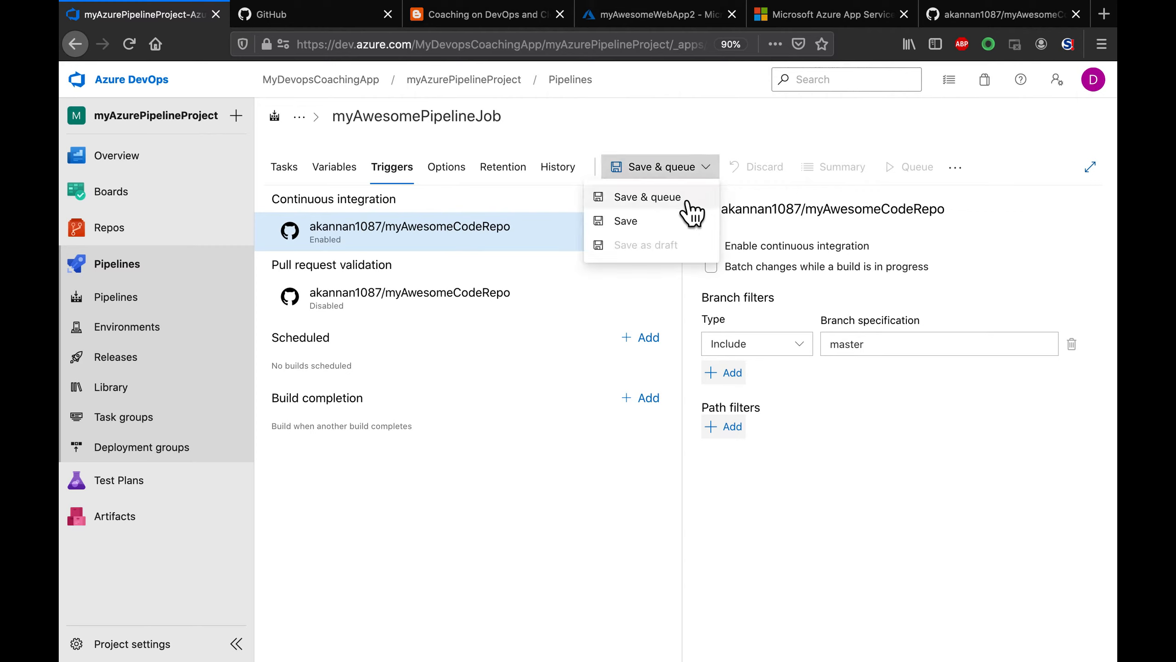
pyautogui.click(676, 197)
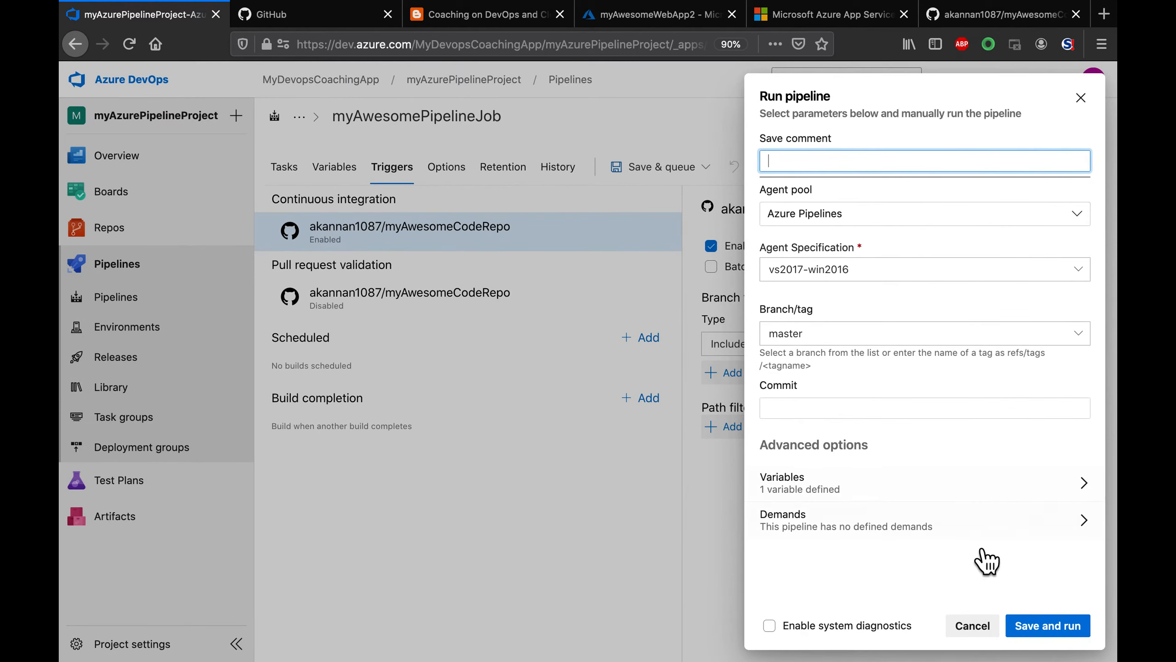
pyautogui.click(1080, 626)
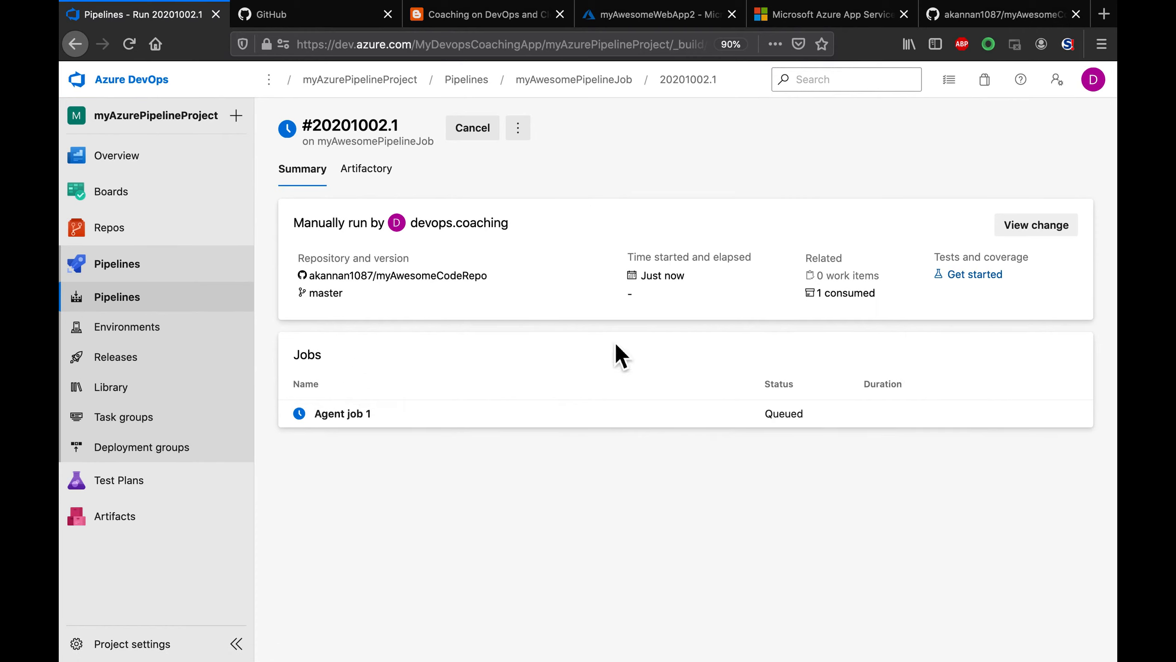
# Step: Examine the task results of Agent job 1 and switch to the open myawesomewebapp2.azurewebsites.net page
pyautogui.click(359, 413)
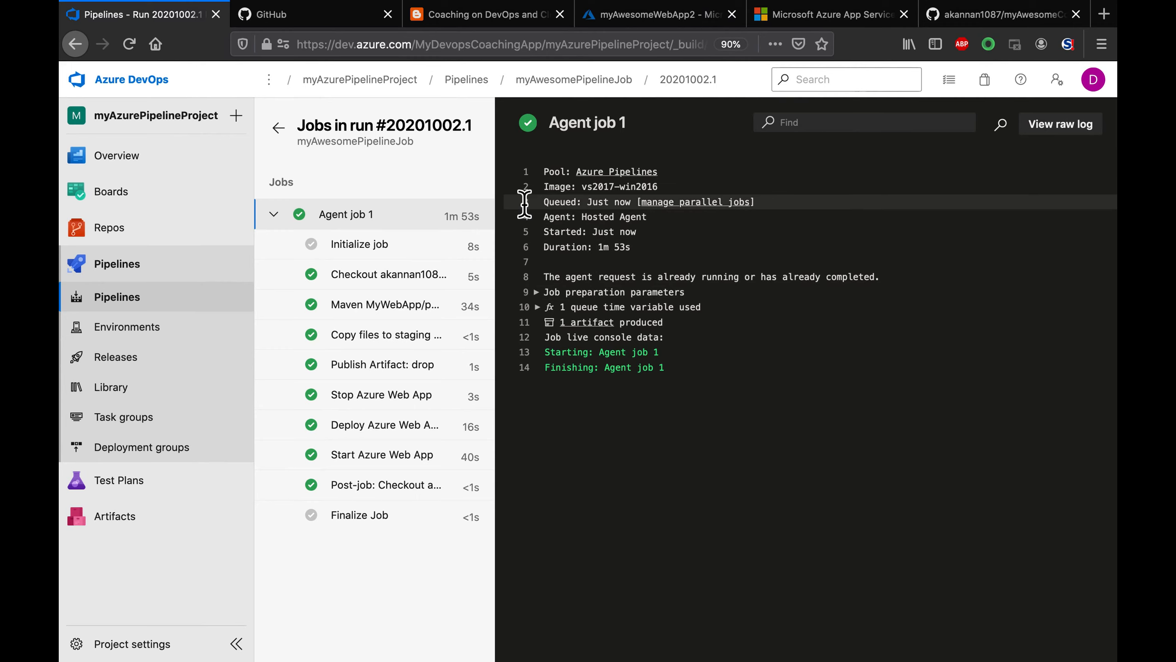
pyautogui.click(669, 17)
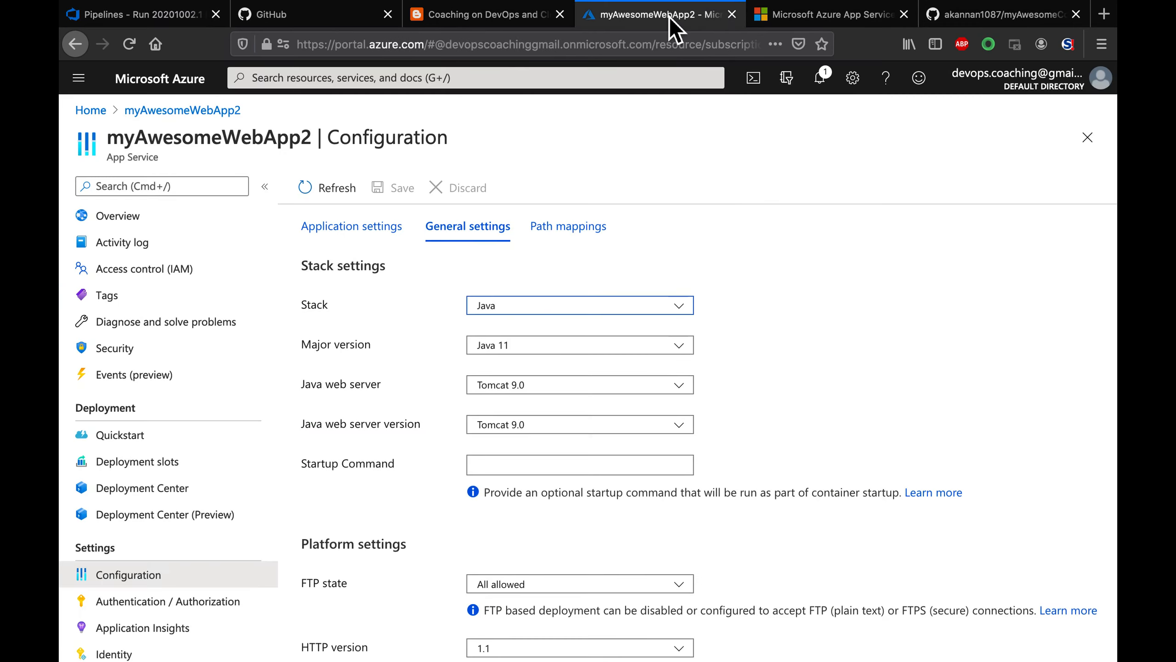
pyautogui.click(832, 15)
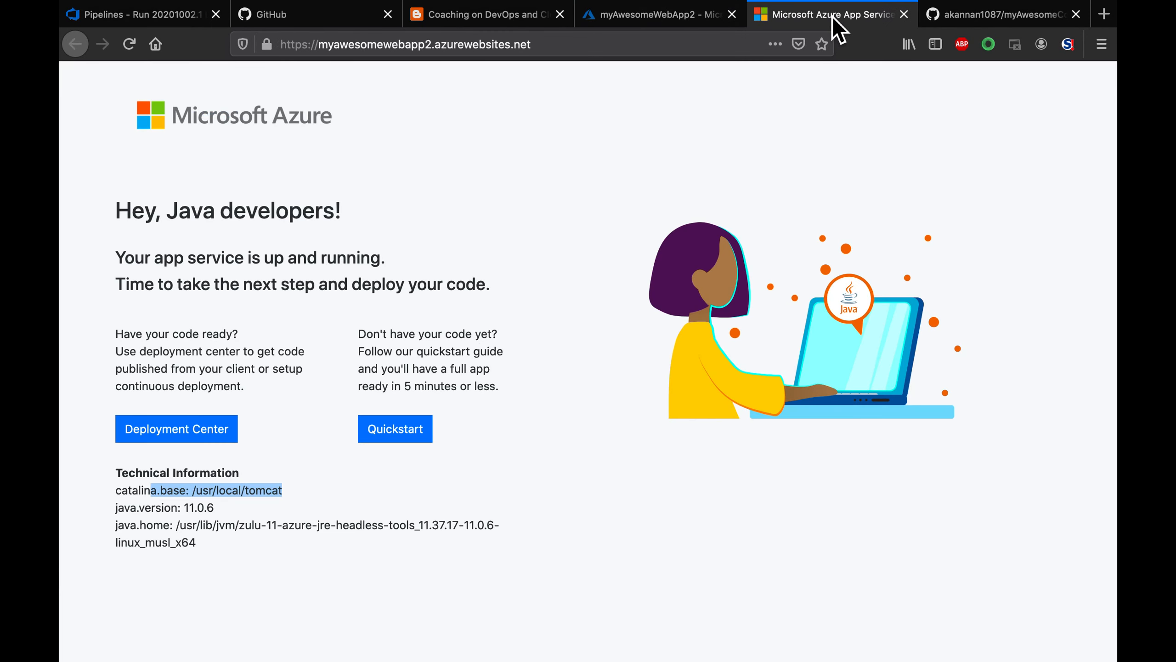
pyautogui.click(595, 51)
pyautogui.click(603, 53)
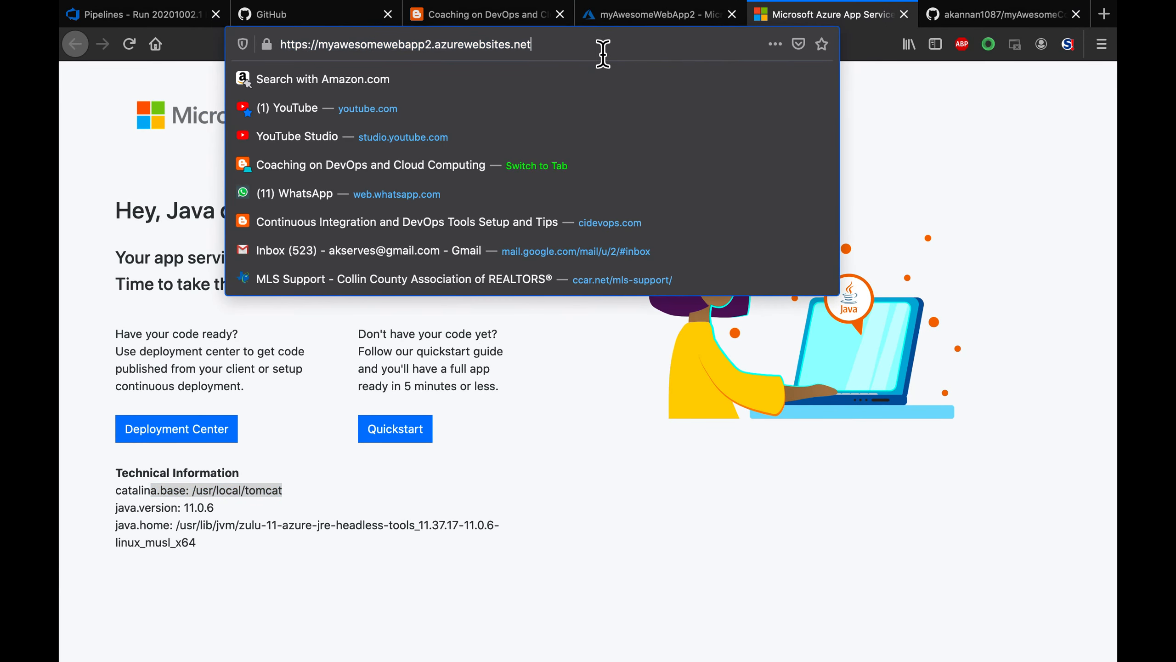
pyautogui.write('/M')
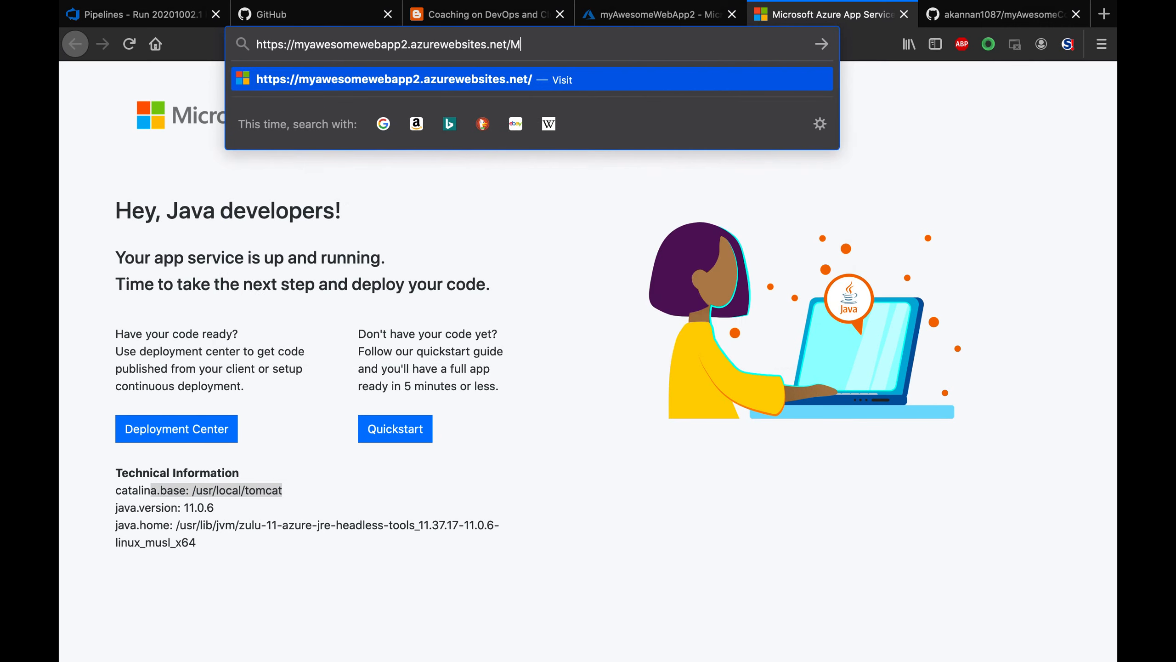
pyautogui.write('yWebApp')
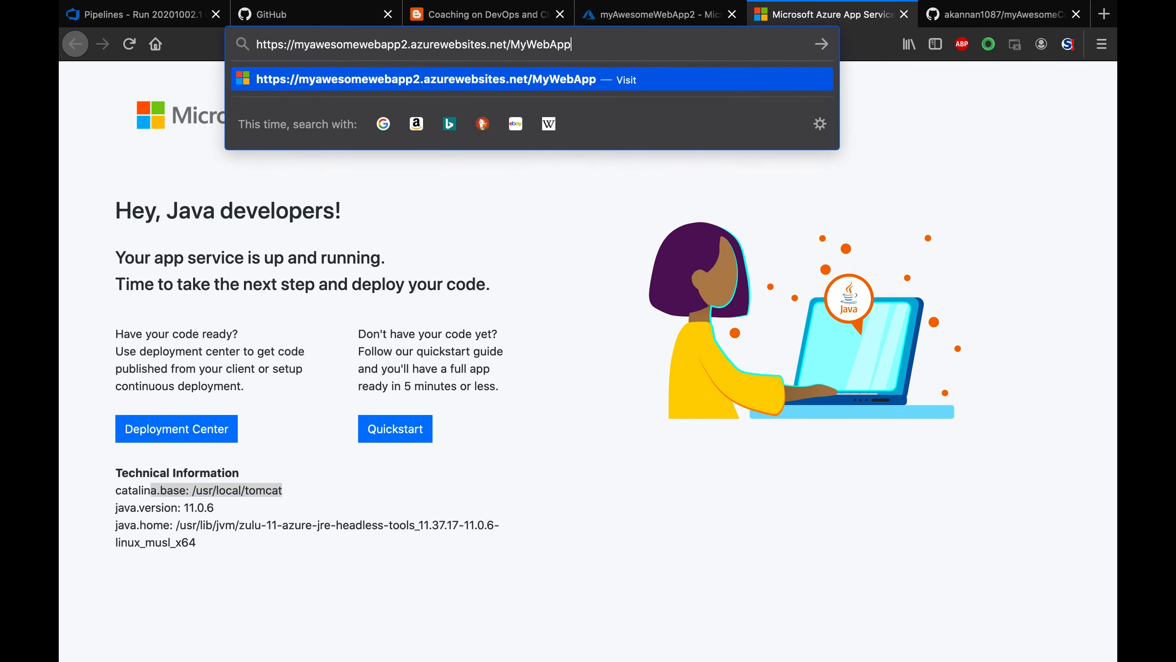
pyautogui.doubleClick(518, 44)
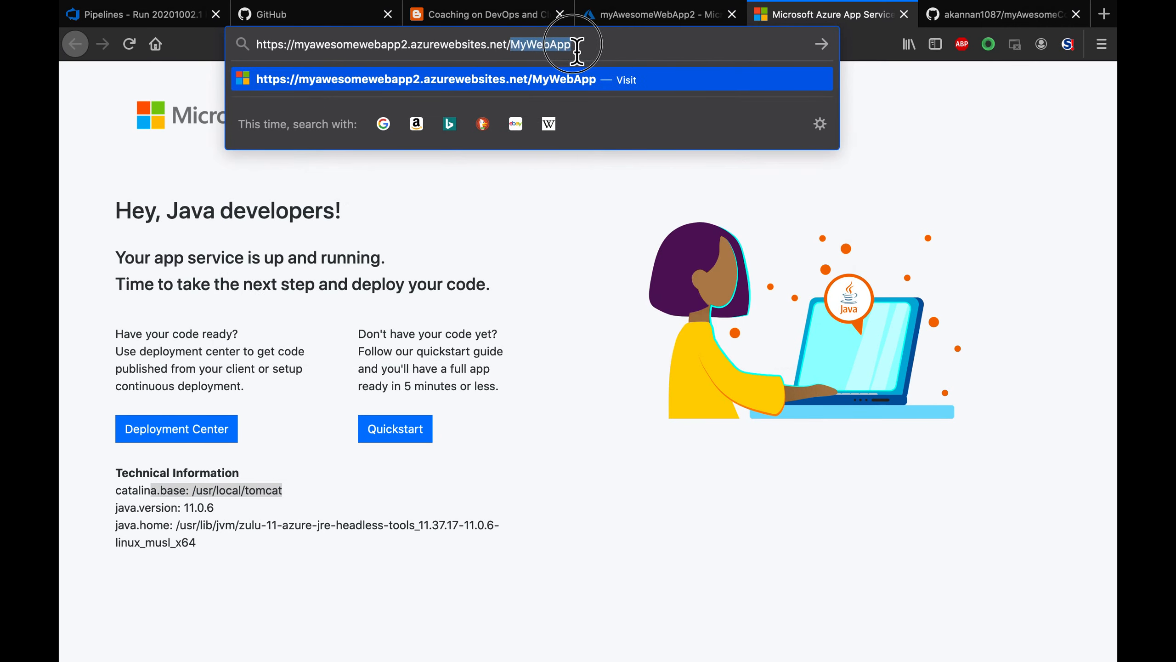
# Step: Open index.jsp under MyWebApp/src/main/webapp in the myAwesomeCodeRepo GitHub repository and read its HTML code
pyautogui.click(972, 16)
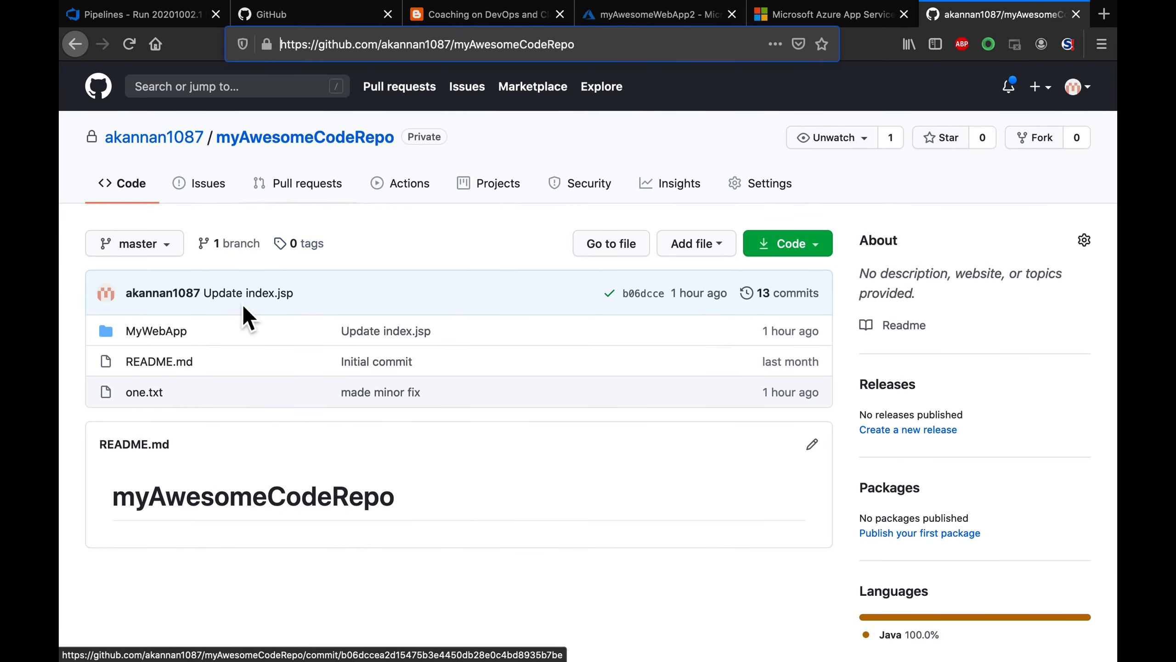
pyautogui.click(155, 332)
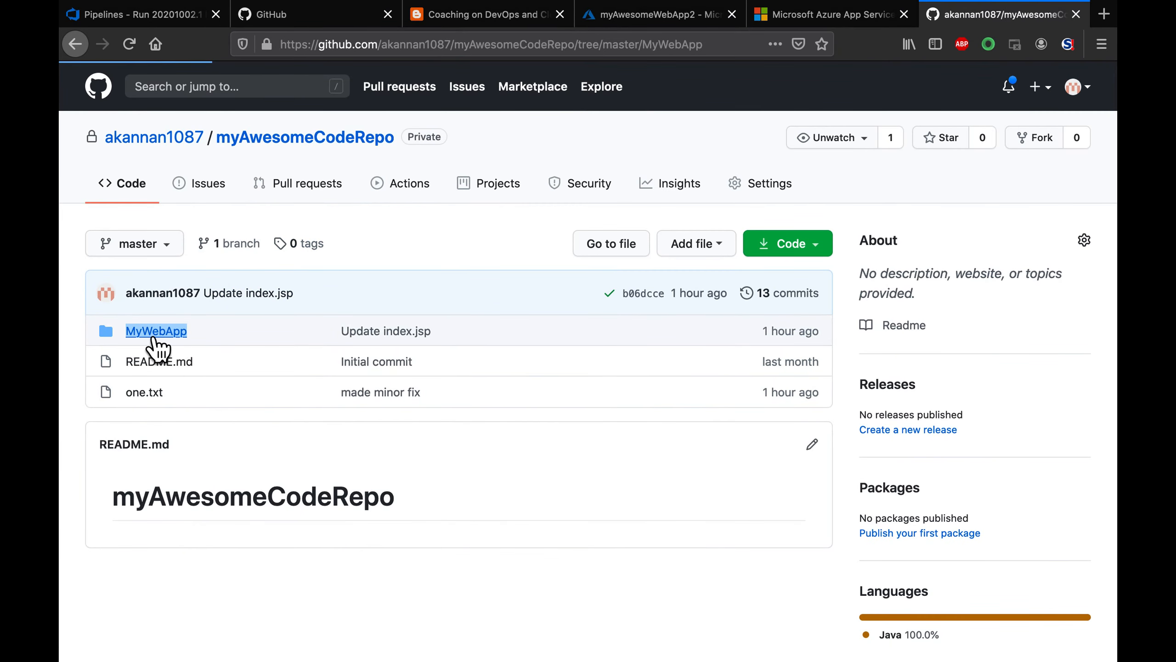
pyautogui.click(198, 362)
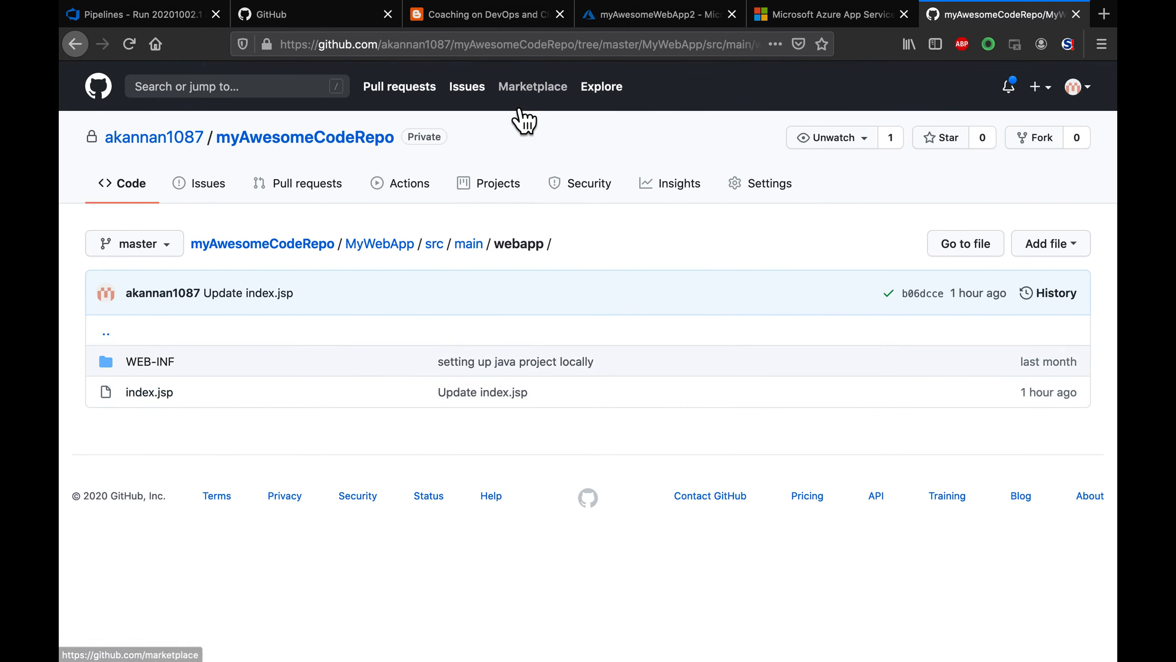
pyautogui.click(149, 393)
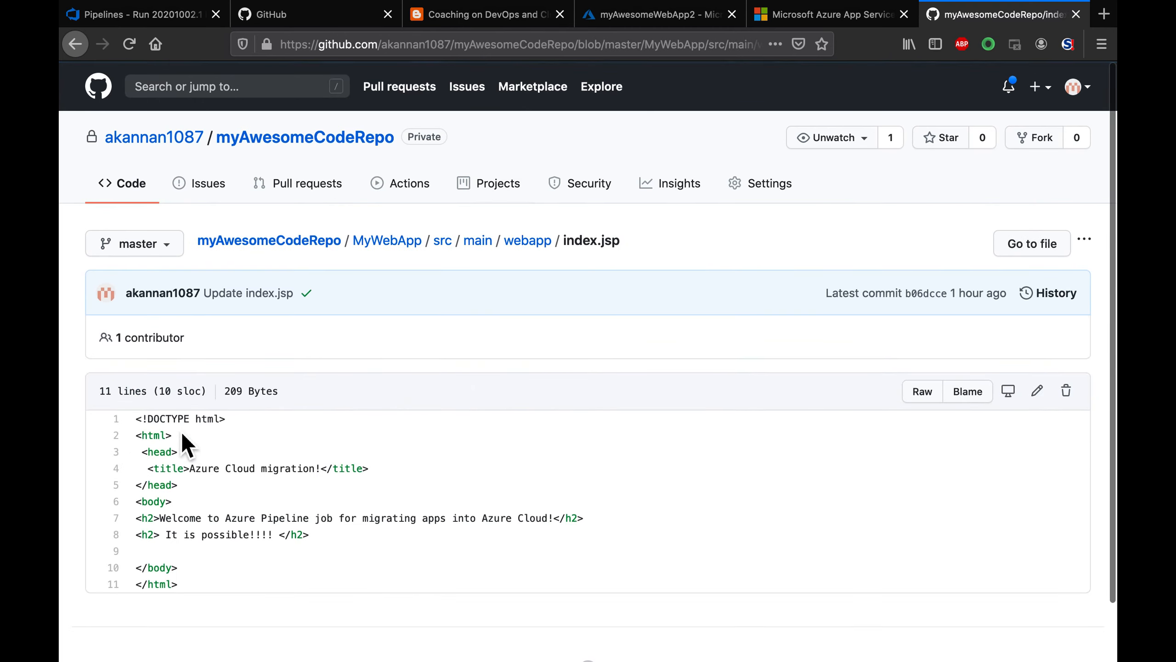
pyautogui.moveTo(172, 419); pyautogui.dragTo(320, 519)
pyautogui.click(677, 18)
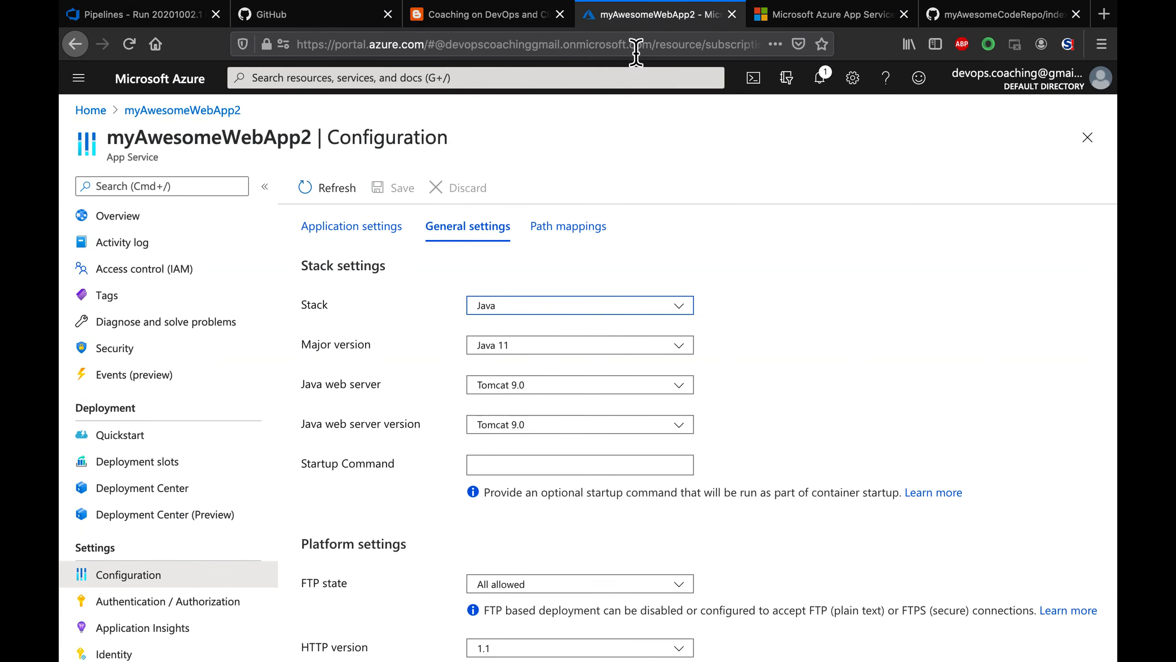
pyautogui.click(807, 16)
pyautogui.click(659, 53)
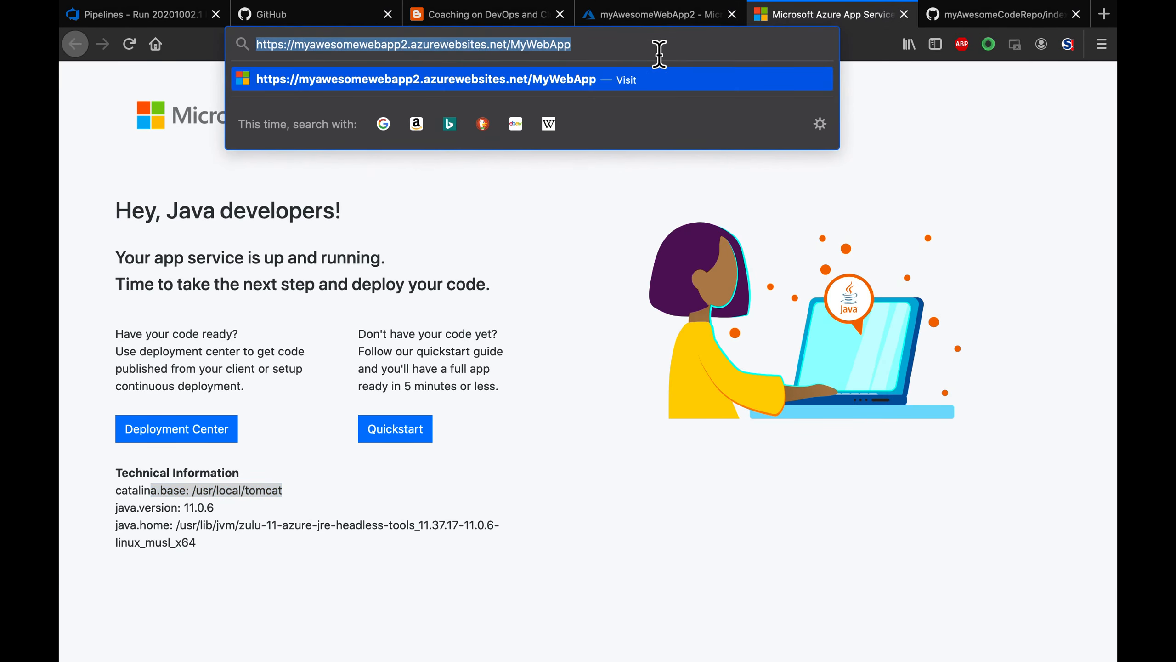
pyautogui.press('Return')
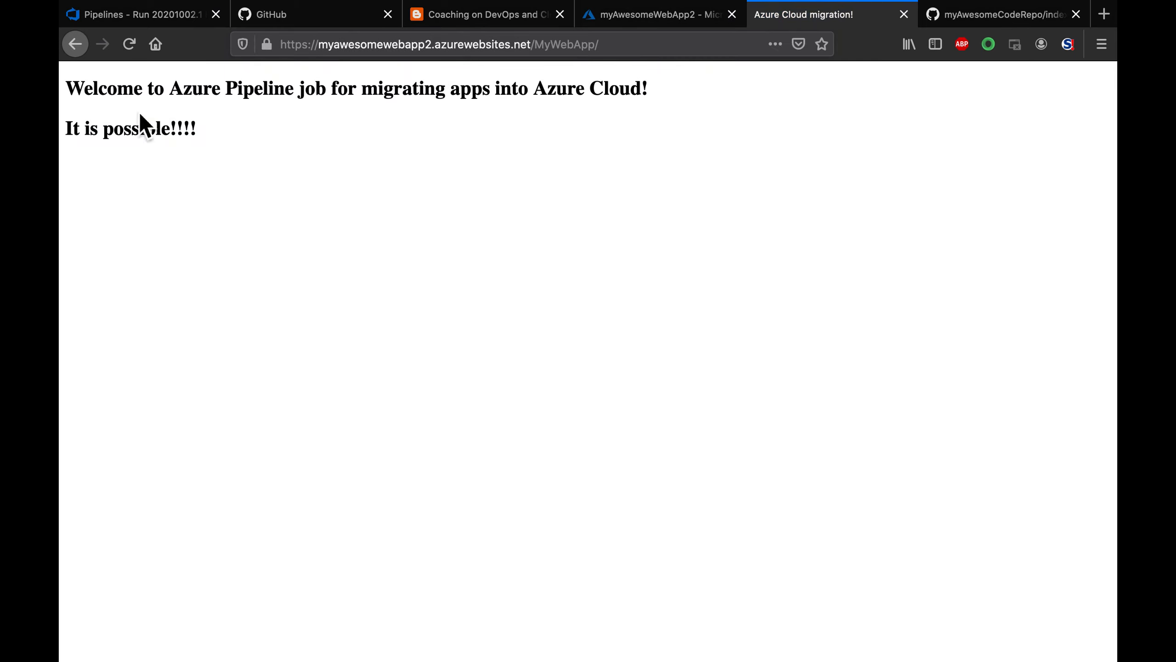
# Step: Compare the heading text of the deployed MyWebApp page with the source code of index.jsp on GitHub
pyautogui.moveTo(93, 89); pyautogui.dragTo(336, 93)
pyautogui.click(356, 115)
pyautogui.moveTo(192, 91); pyautogui.dragTo(327, 93)
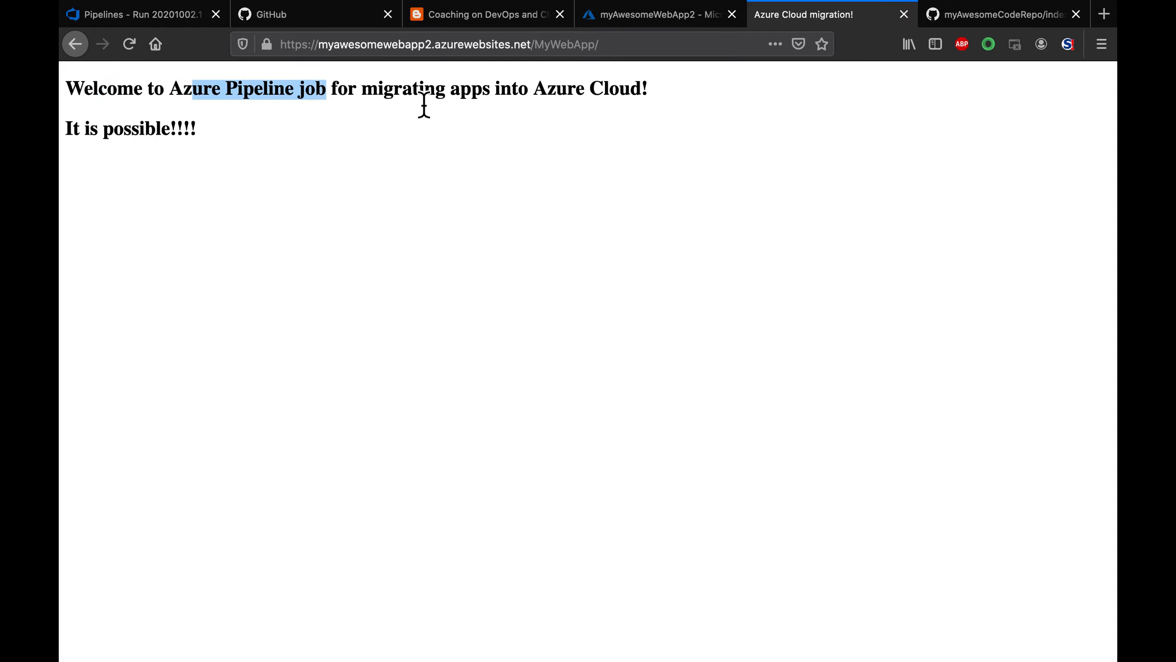
pyautogui.click(987, 17)
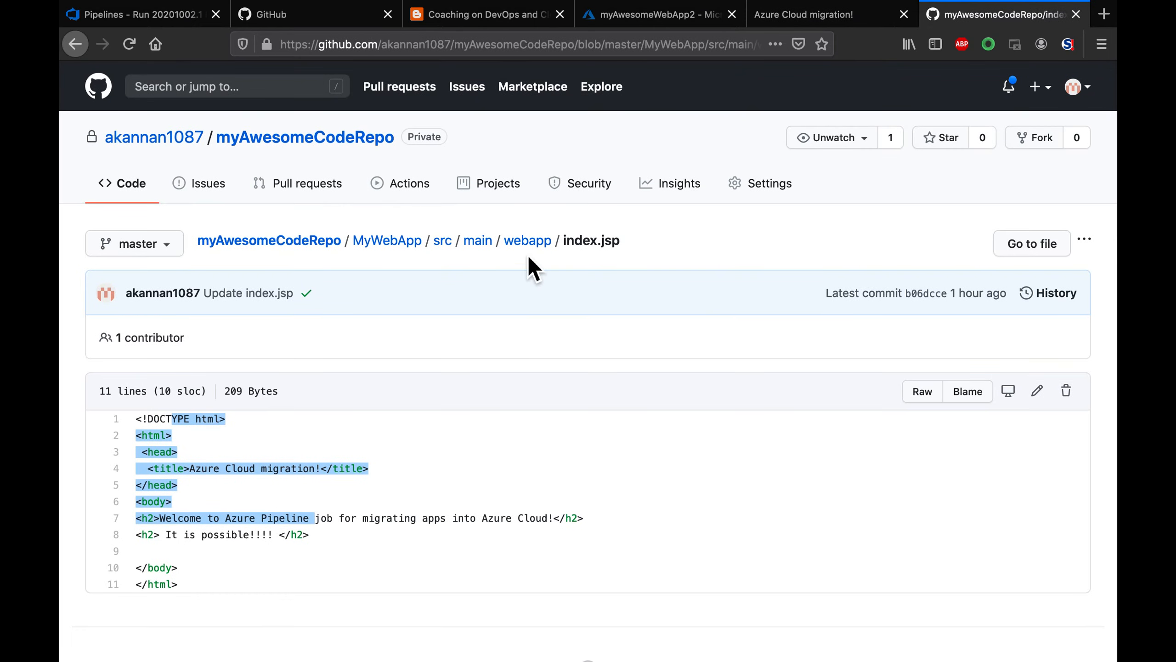
pyautogui.moveTo(142, 436); pyautogui.dragTo(321, 564)
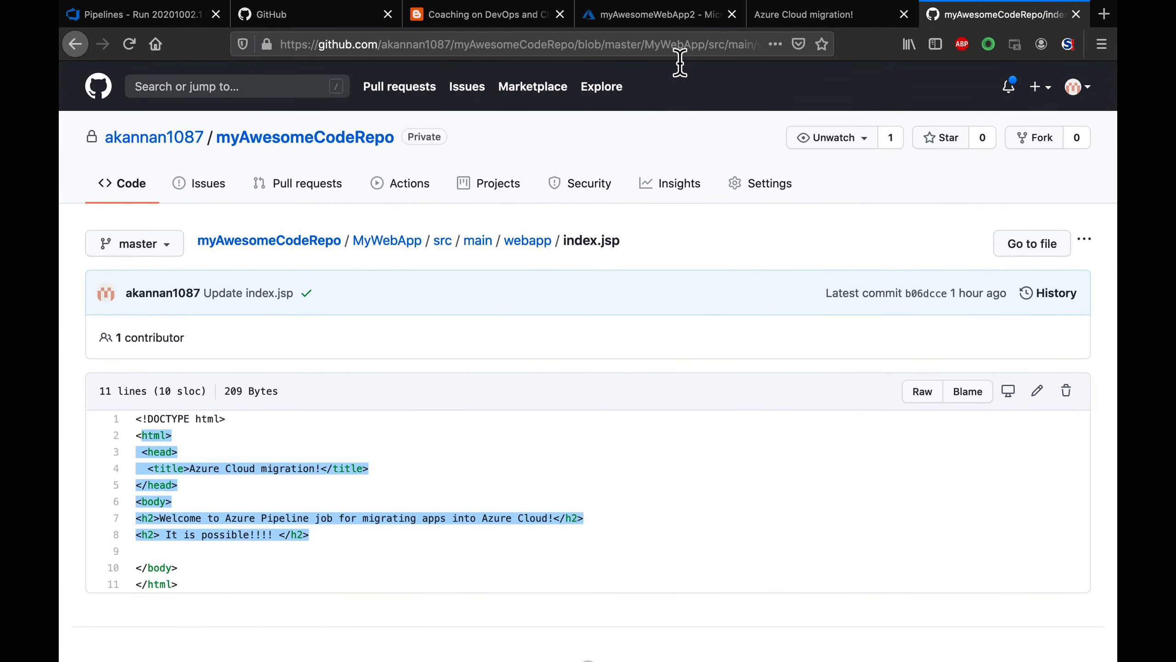